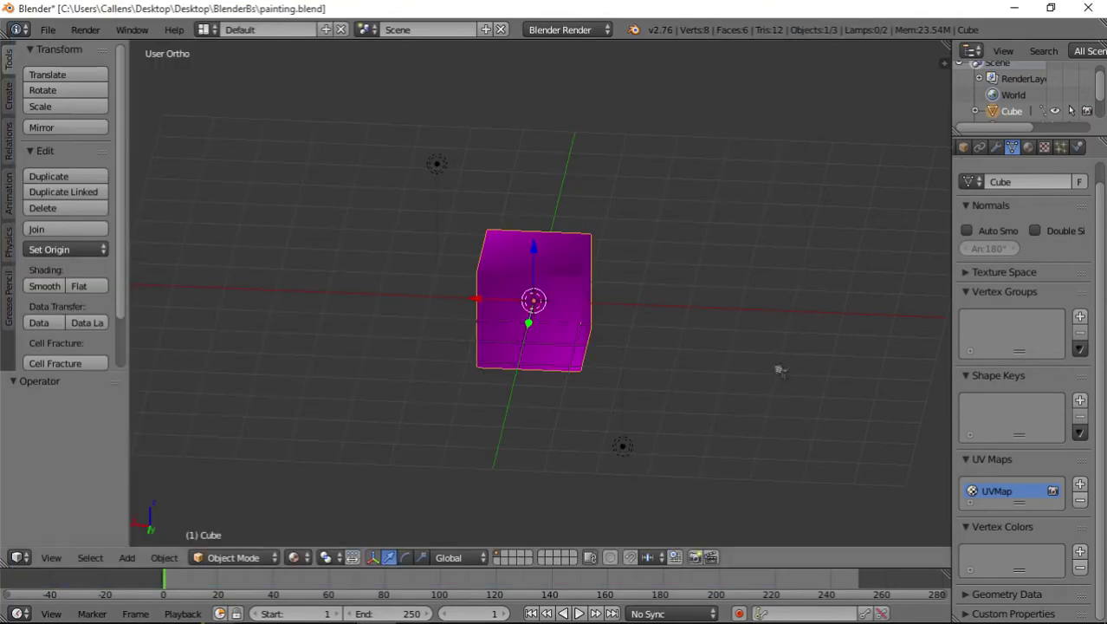
- Add two extra material slots to the cube, three in total
middle_click_drag(609, 362, 566, 362)
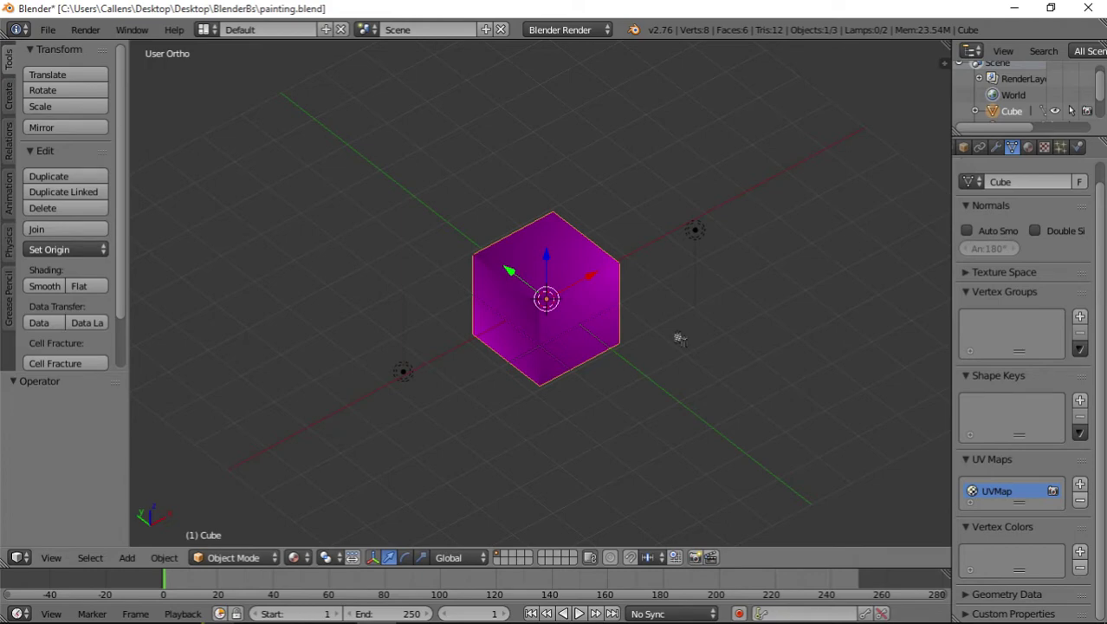
middle_click_drag(531, 377, 563, 253)
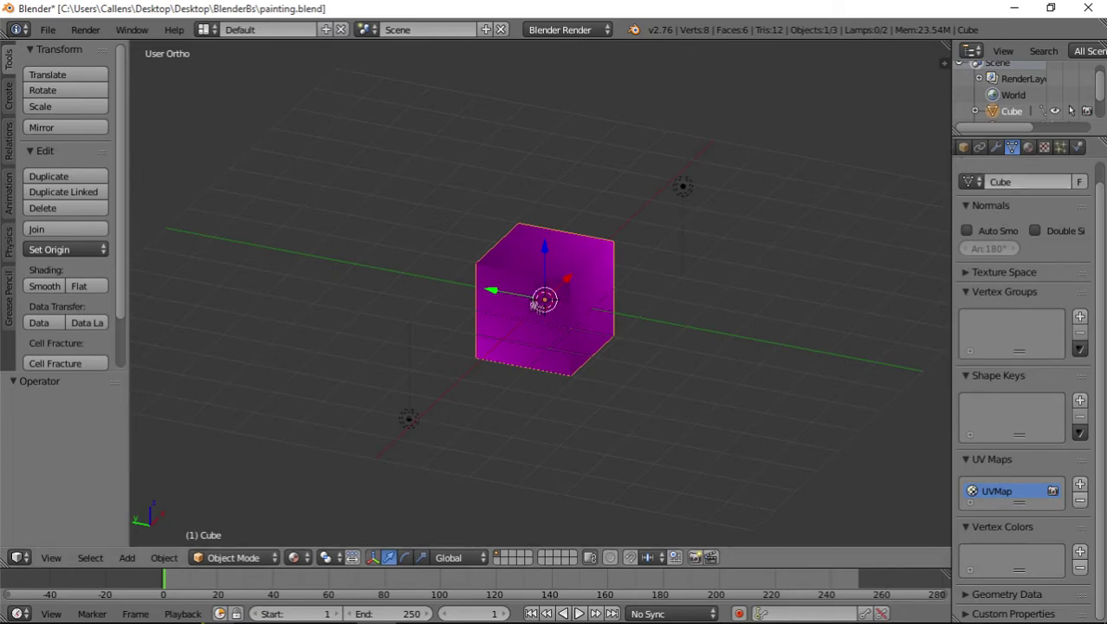
middle_click_drag(536, 303, 561, 343)
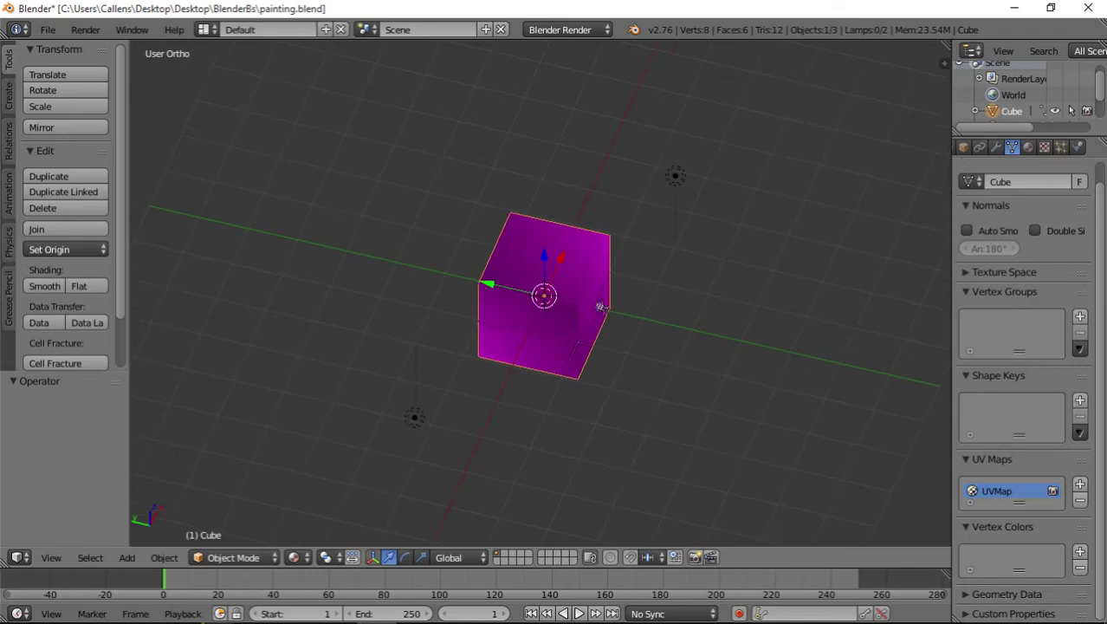
middle_click_drag(600, 307, 571, 330)
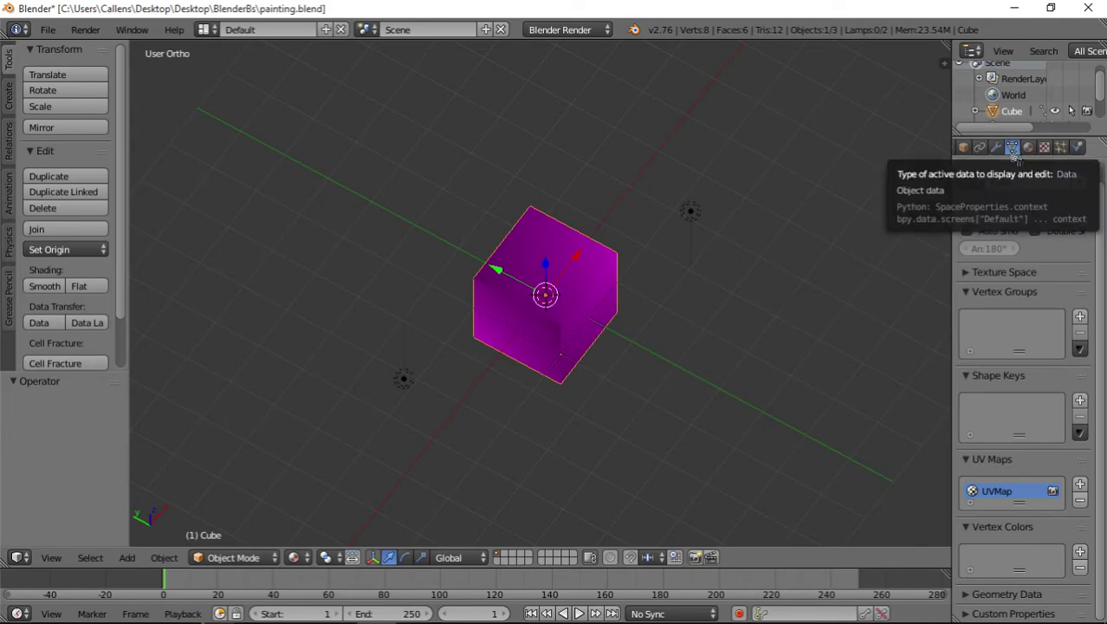
scroll(1000, 298, "up", 1)
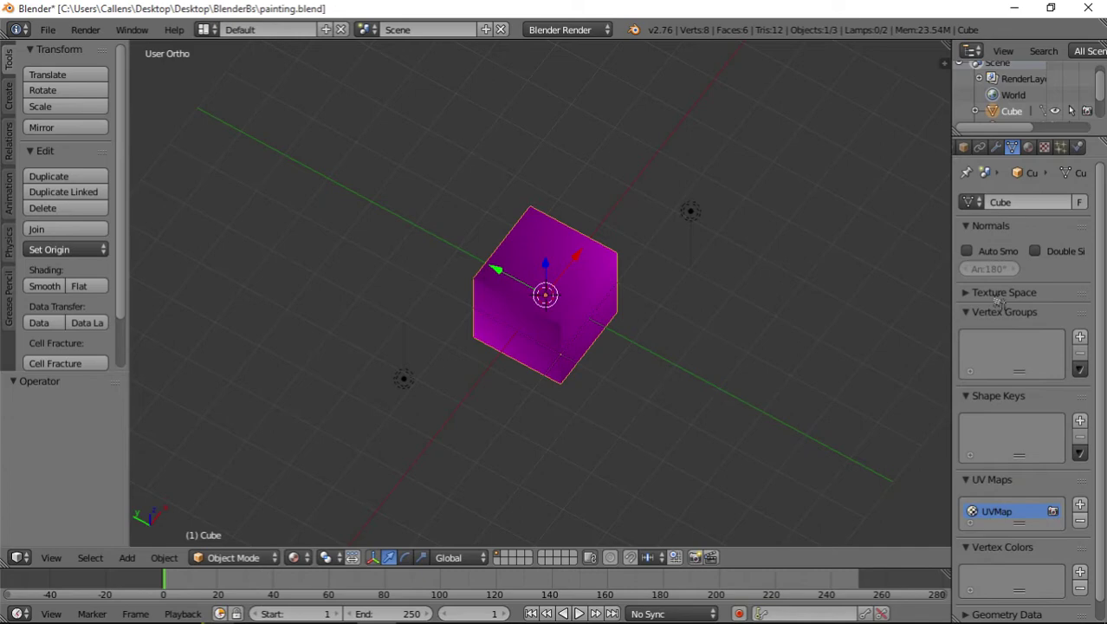
scroll(999, 303, "down", 1)
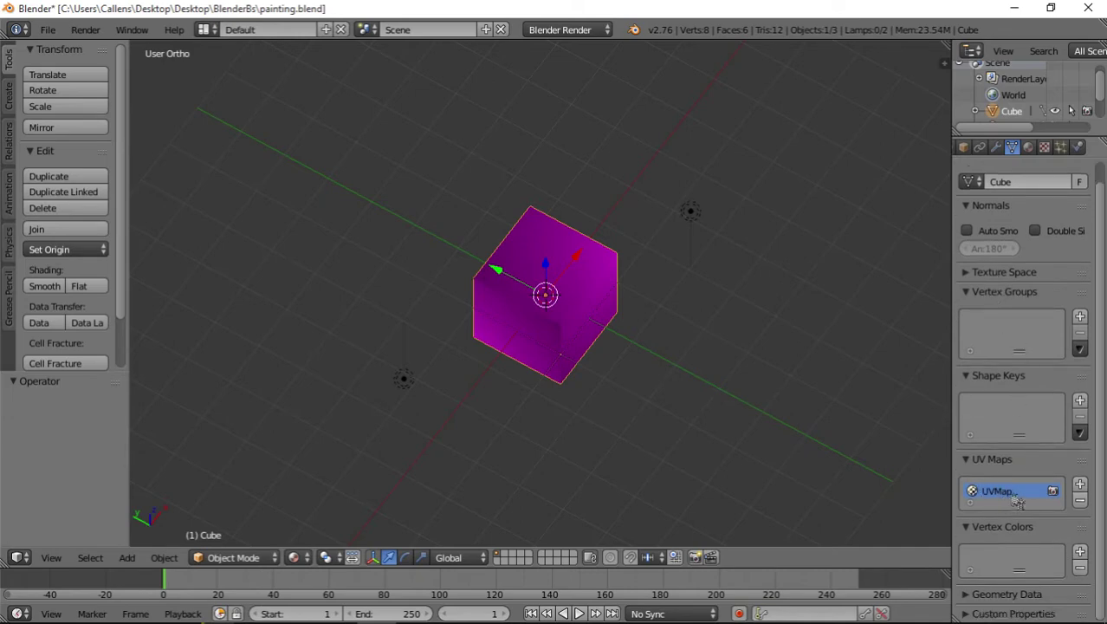
scroll(1007, 492, "up", 1)
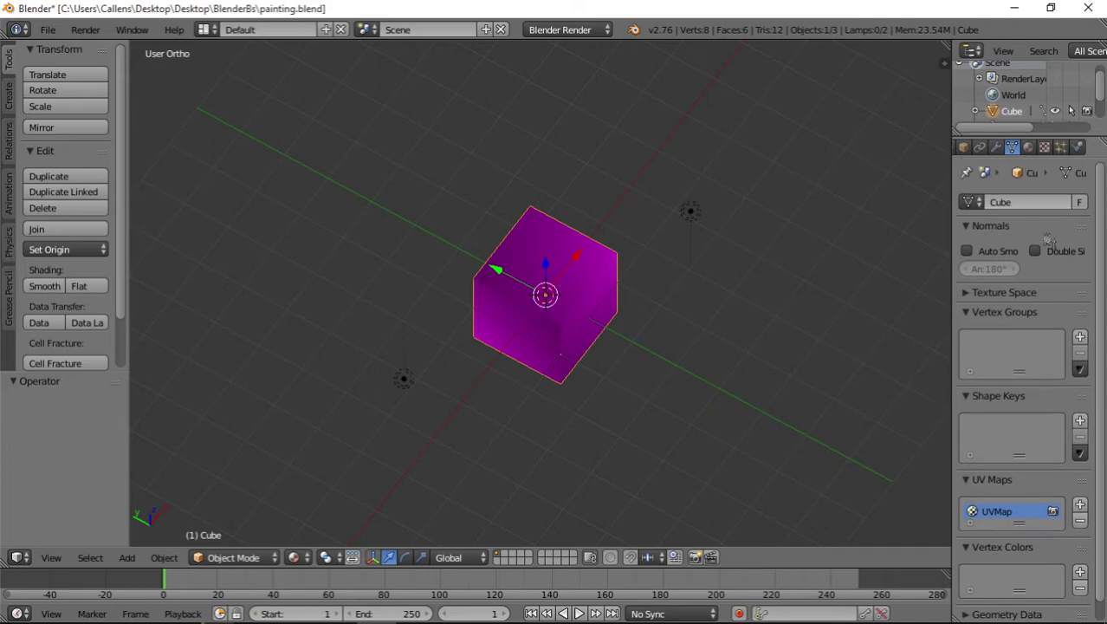
left_click(1028, 147)
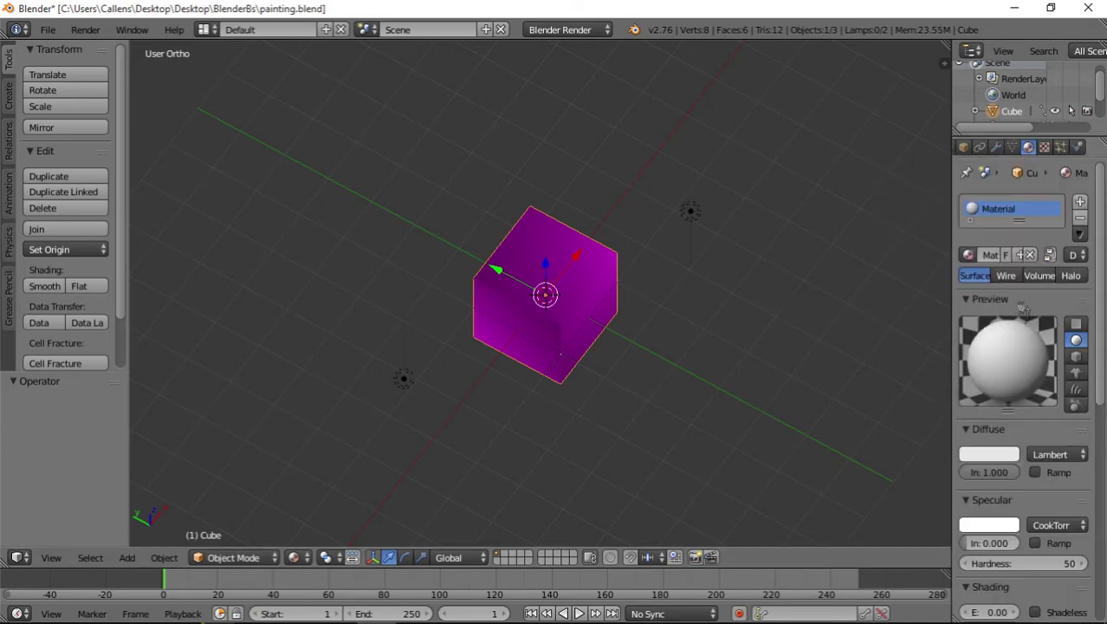
left_click(1080, 202)
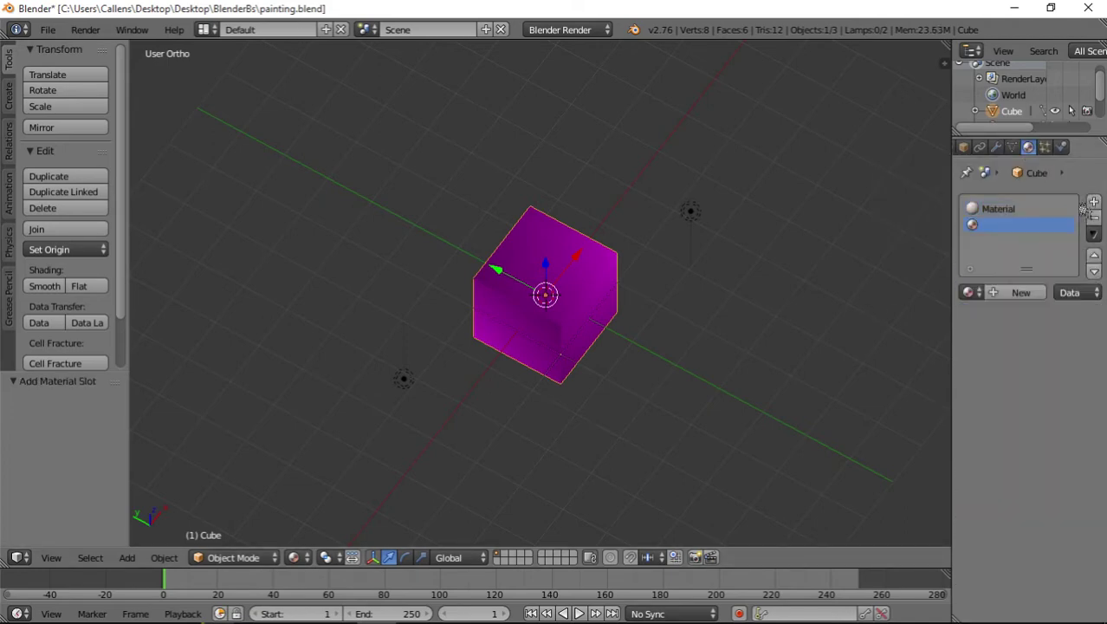
left_click(1093, 203)
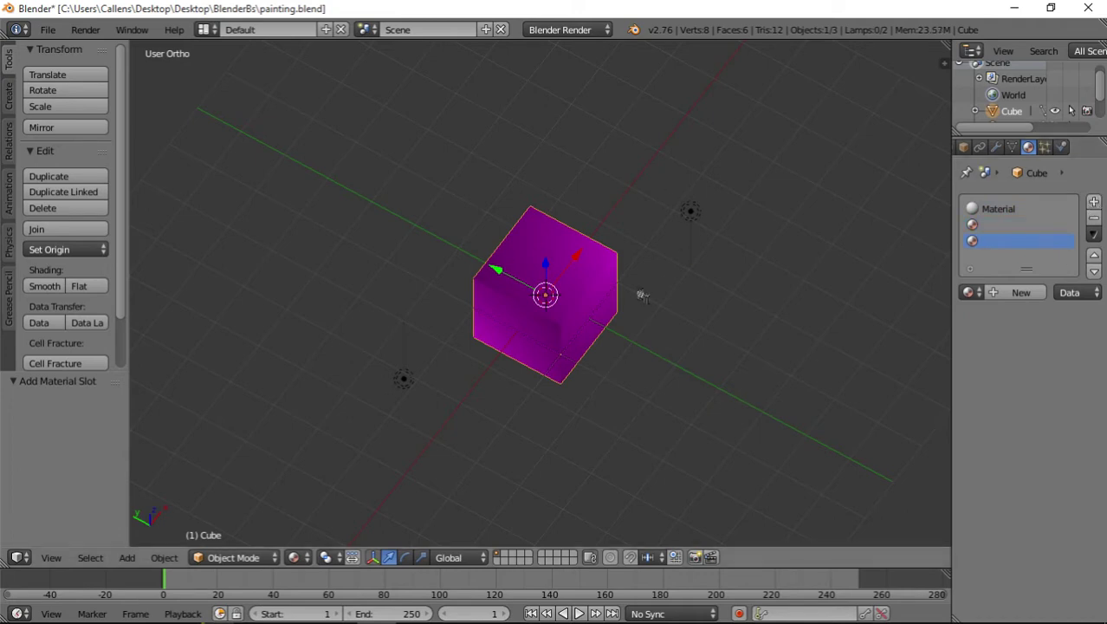
- Create a new material in the second and third slots
middle_click_drag(578, 364, 556, 358)
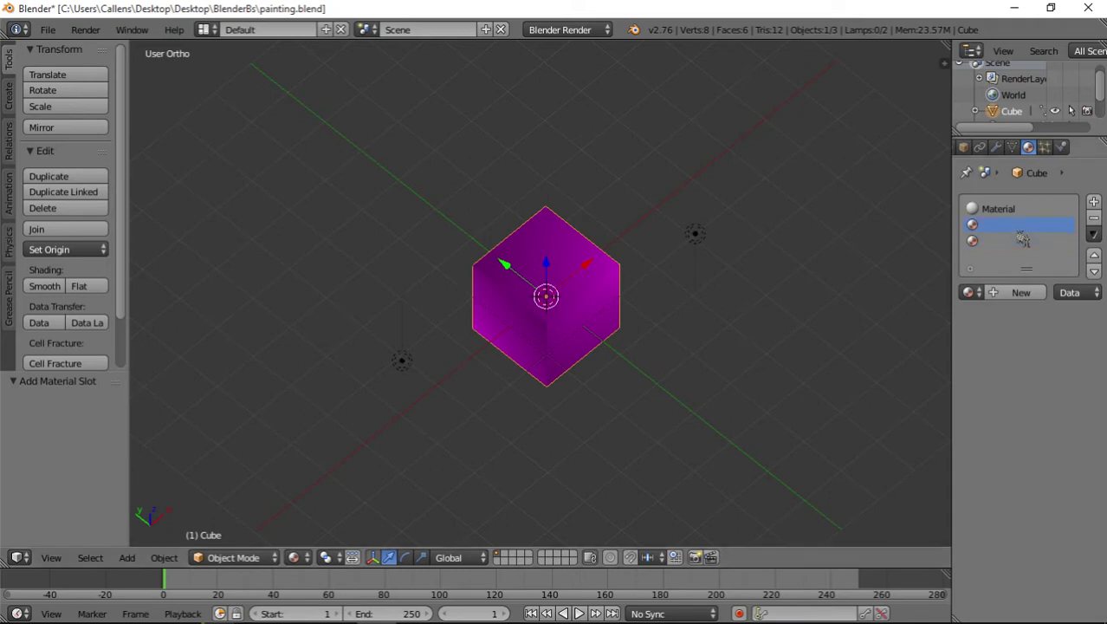
left_click(1020, 292)
left_click(1006, 242)
left_click(1013, 292)
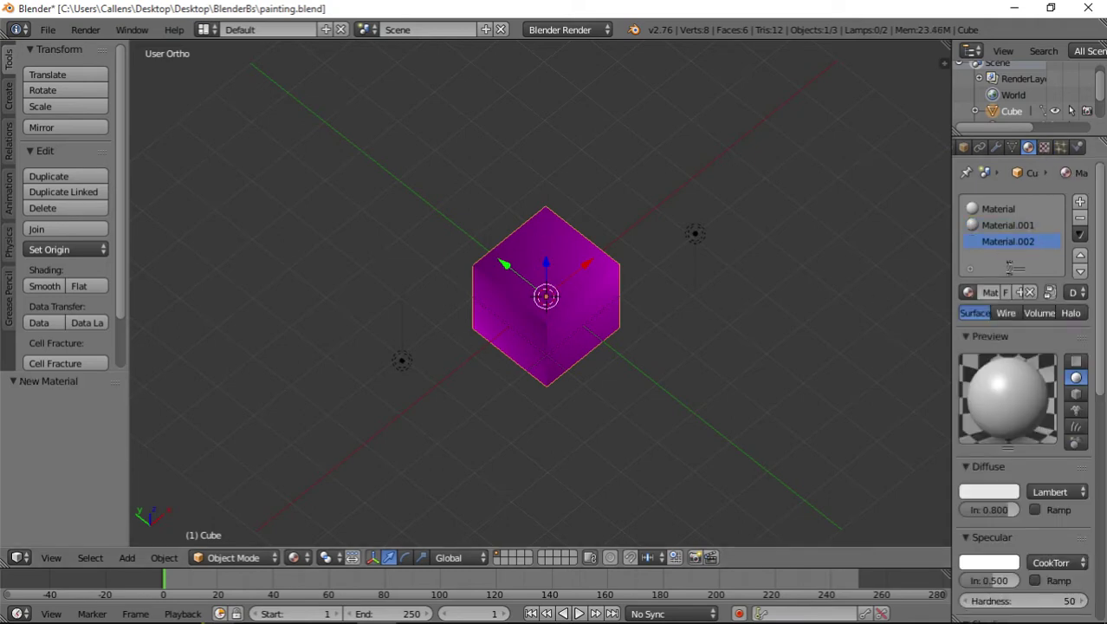
- Rename the first material to 'Wood'
left_click(1004, 209)
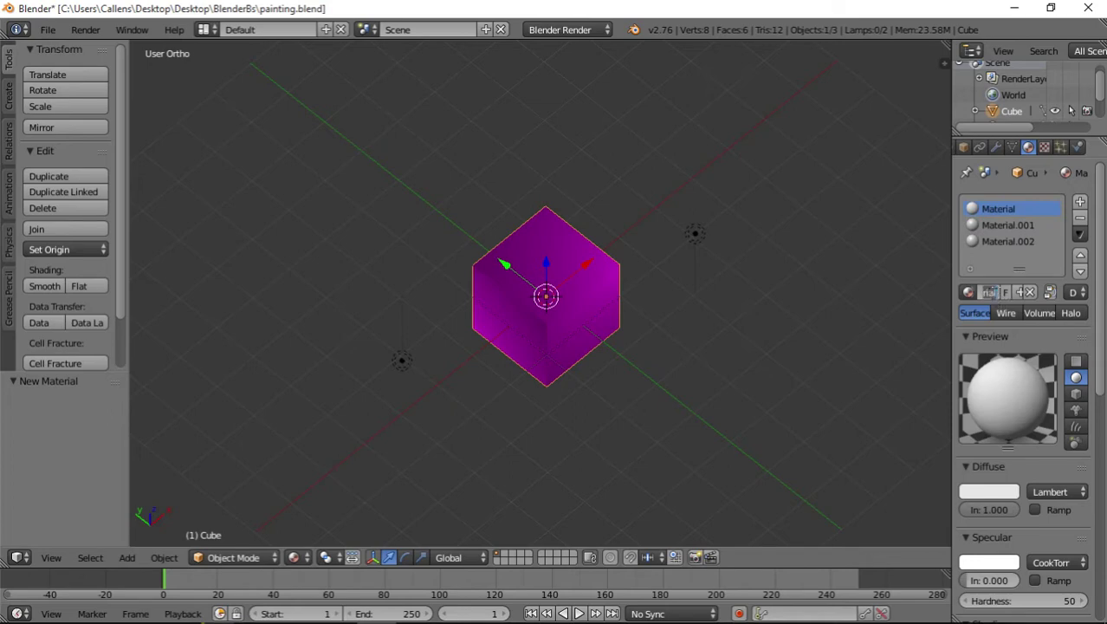
left_click(994, 295)
type("Wood")
key("Return")
- Give Material.001 diffuse intensity 1.000 and specular 0.000, and rename it 'Stone'
left_click(1010, 228)
left_click_drag(989, 509, 1018, 510)
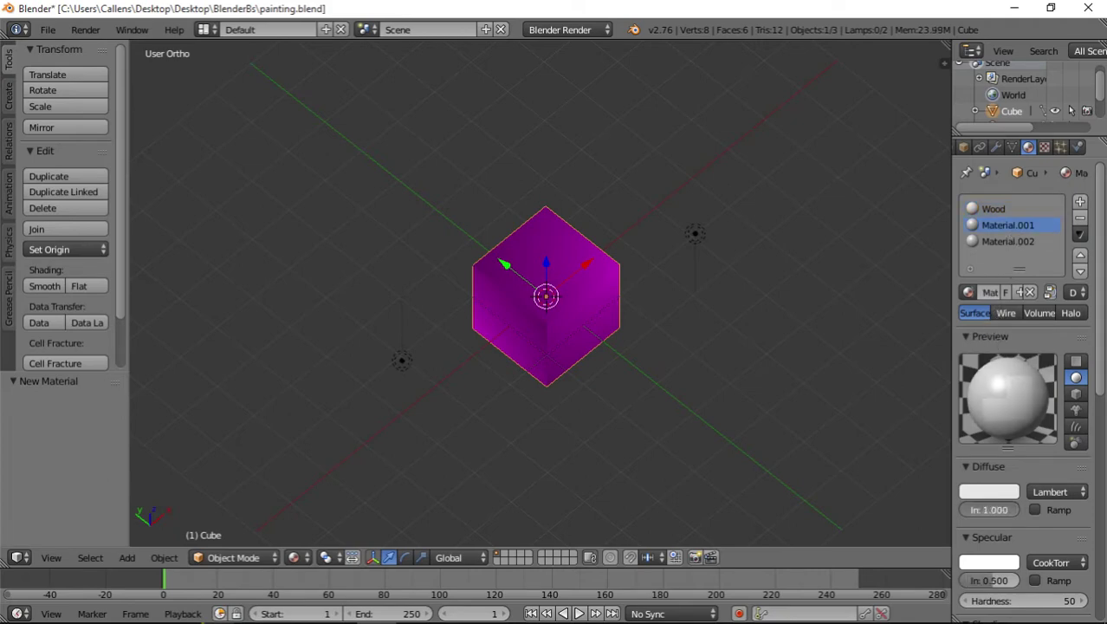
left_click_drag(988, 580, 958, 581)
left_click(989, 291)
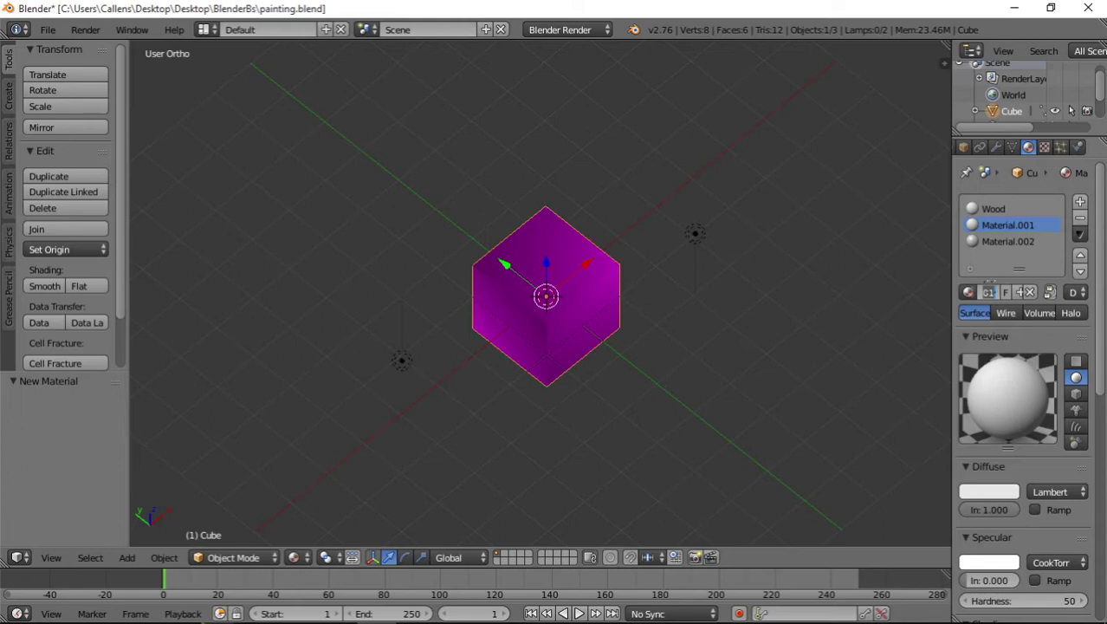
type("Stone")
key("Return")
- Rename Material.002 to 'Brick' with diffuse intensity 1.000 and specular 0.000
left_click(997, 243)
scroll(988, 427, "down", 2)
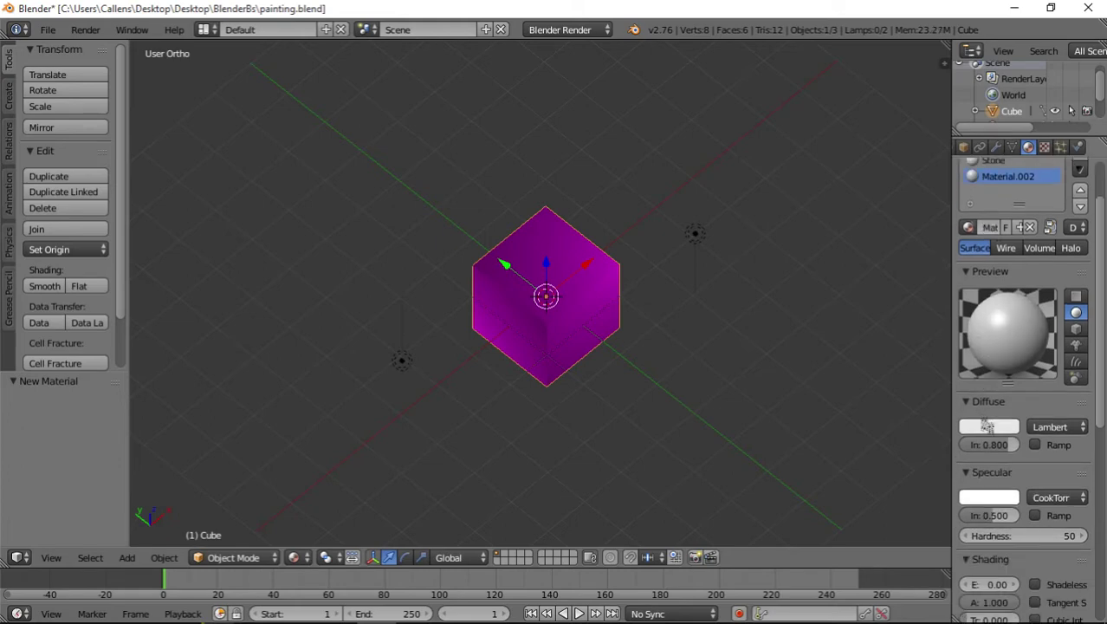
left_click(989, 226)
key("Return")
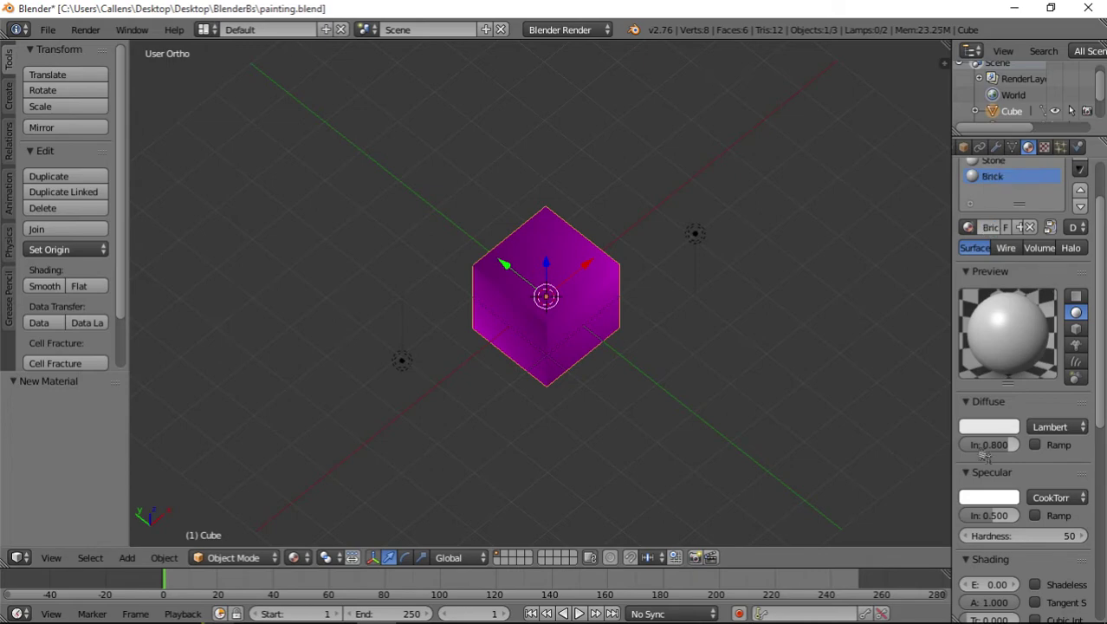
left_click_drag(989, 444, 1039, 444)
left_click_drag(989, 515, 952, 515)
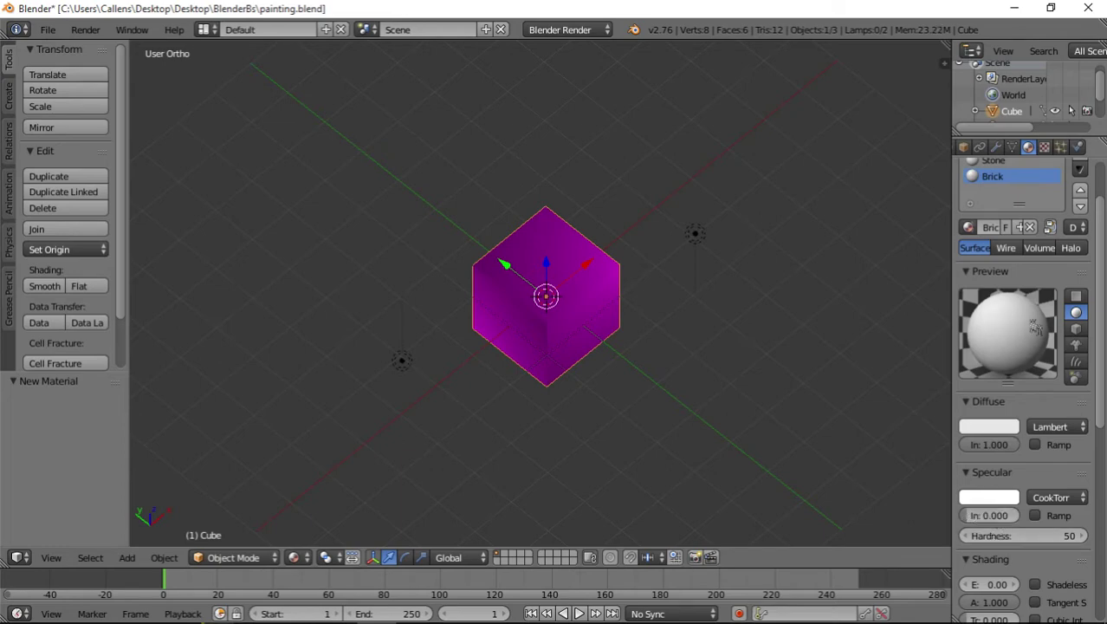
scroll(1034, 329, "up", 2)
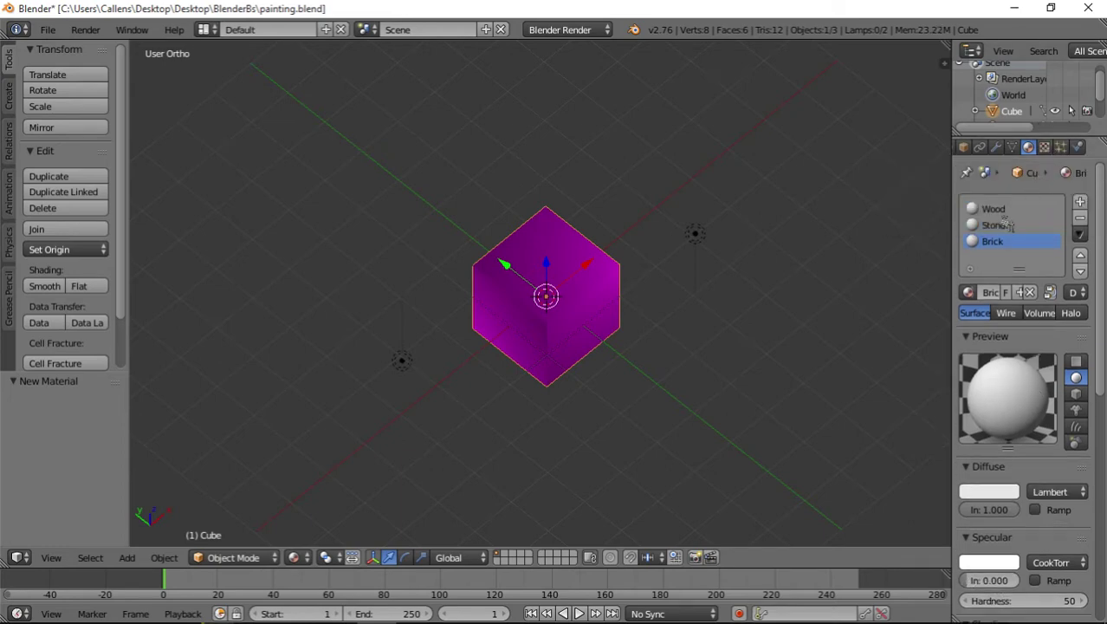
- Make Wood the active material and switch the cube to Edit Mode with face selection
left_click(1002, 212)
left_click(1043, 148)
scroll(1042, 176, "up", 12)
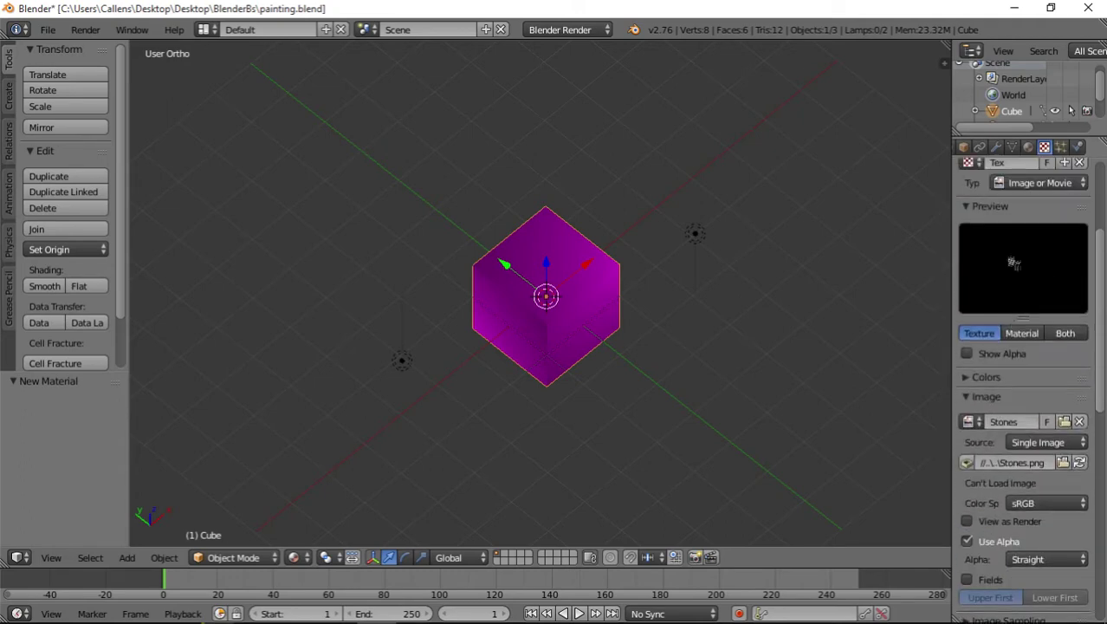
scroll(1013, 262, "down", 5)
key("Tab")
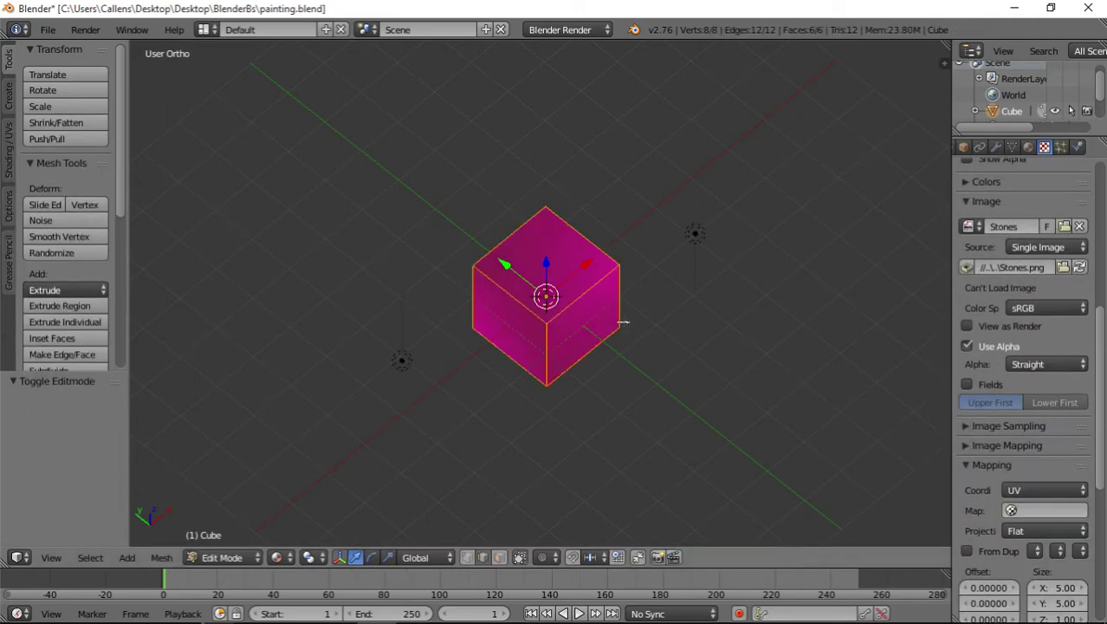
left_click(499, 557)
- Select cube faces and assign the Wood material to them
right_click(555, 278)
middle_click_drag(579, 386, 606, 359)
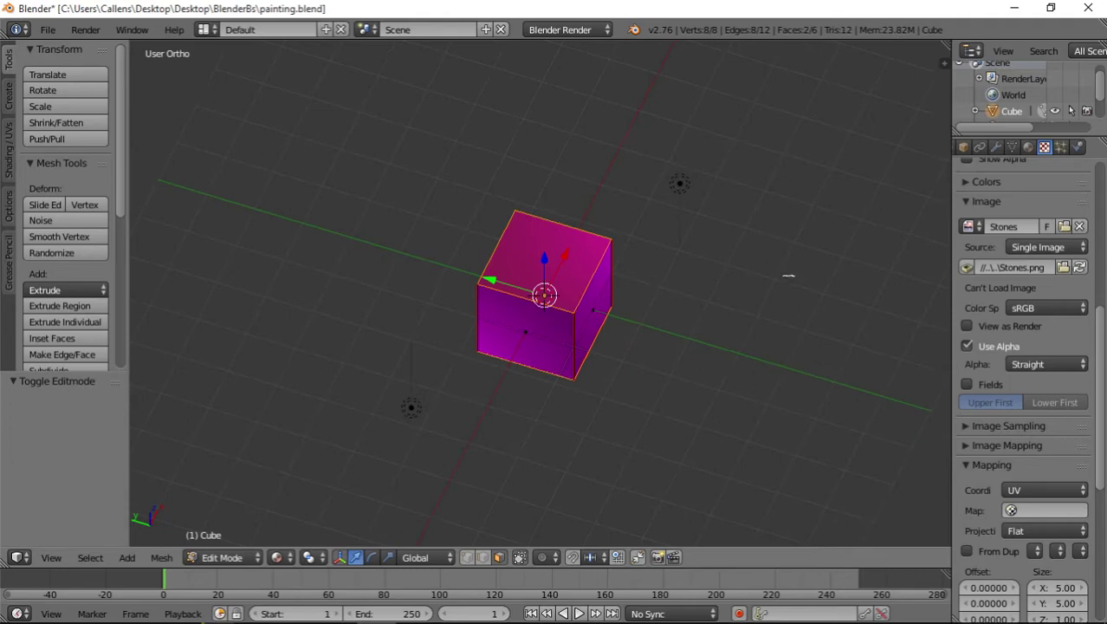
left_click(1027, 146)
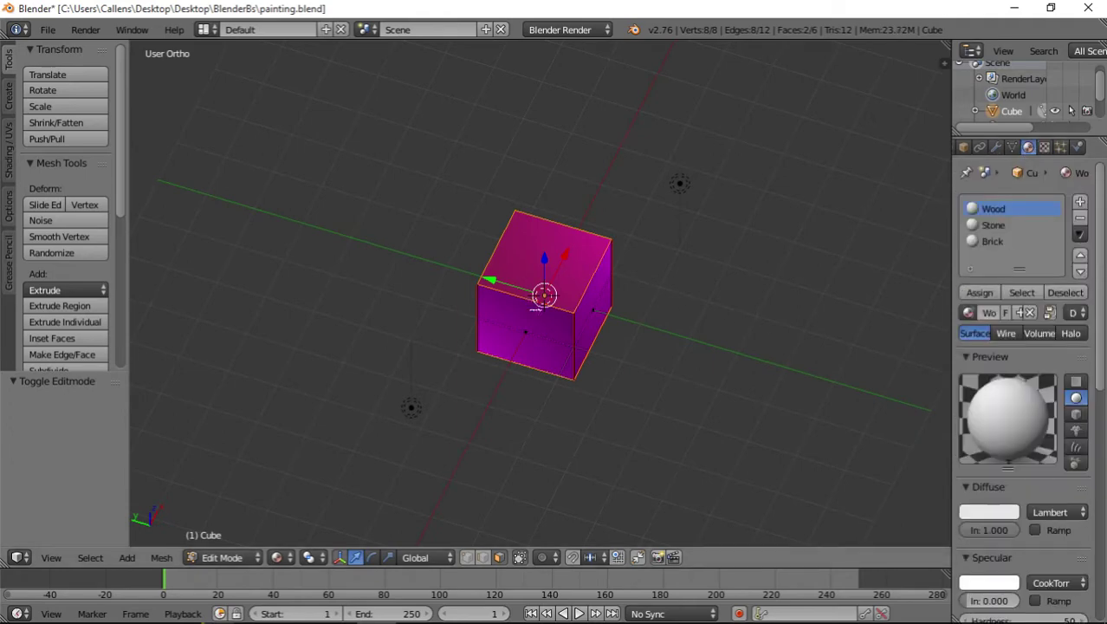
left_click(979, 292)
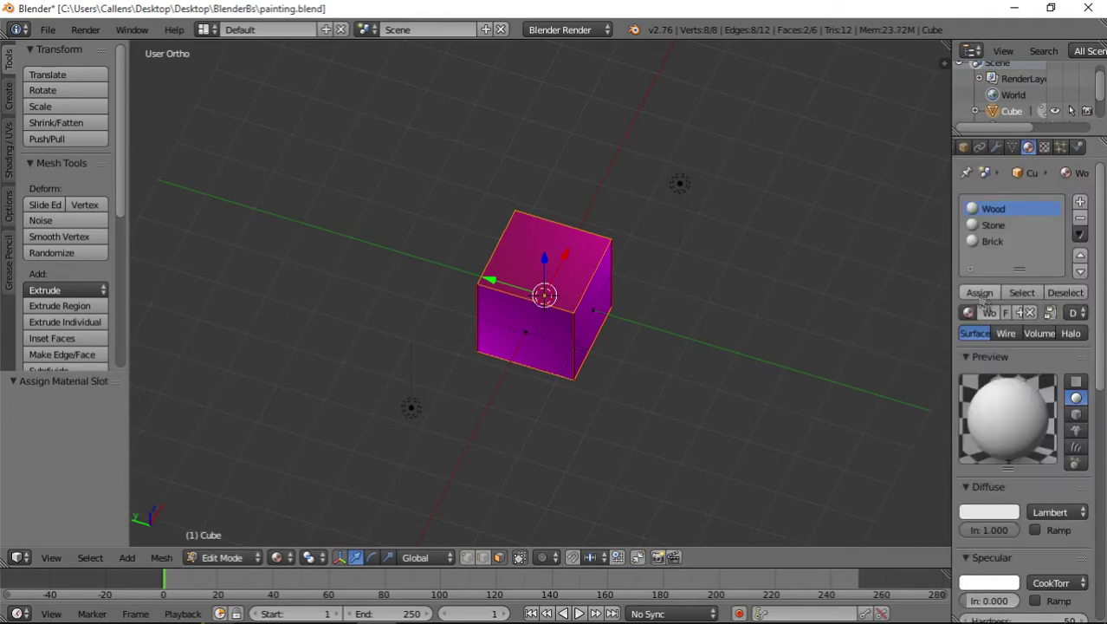
- Assign the Stone material to the left face and Brick to other faces
middle_click_drag(584, 328, 571, 277)
left_click(996, 226)
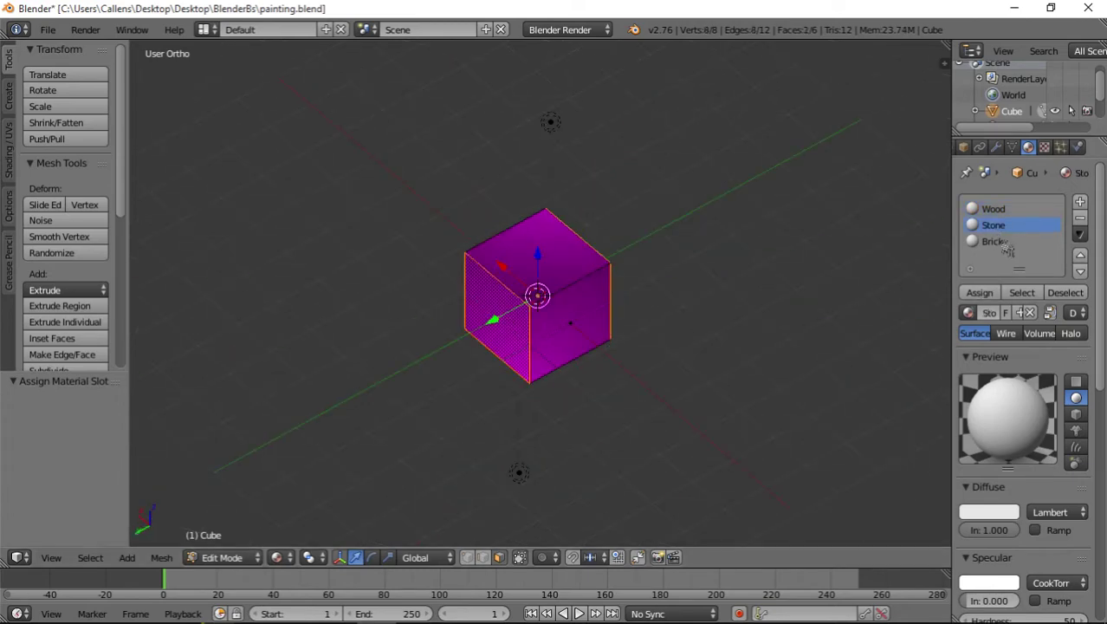
left_click(978, 292)
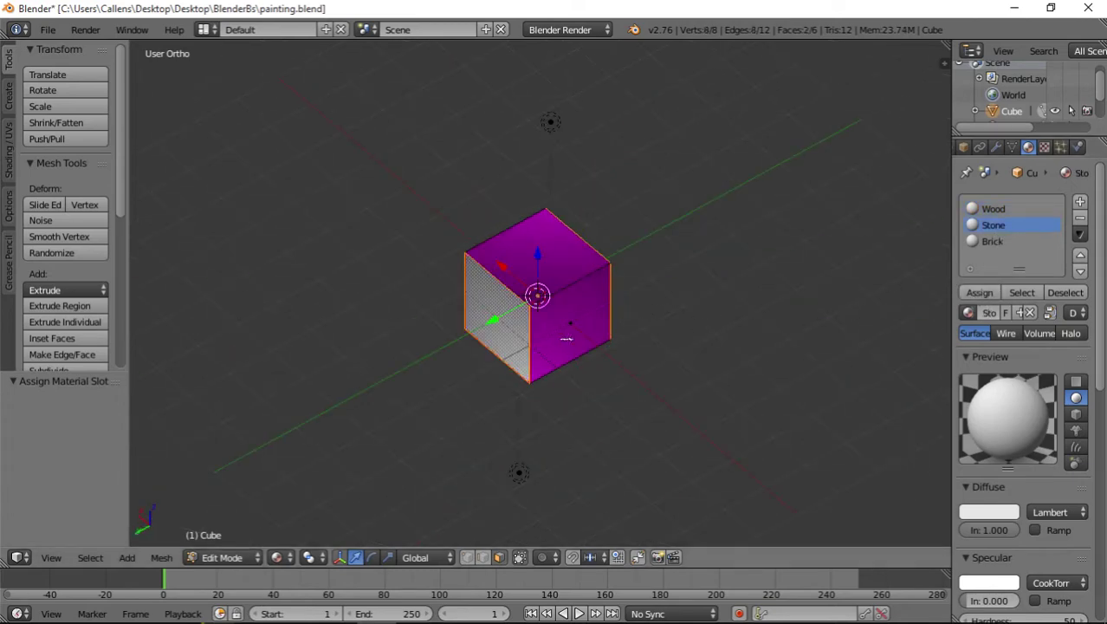
middle_click_drag(567, 337, 634, 305)
left_click(993, 241)
left_click(980, 293)
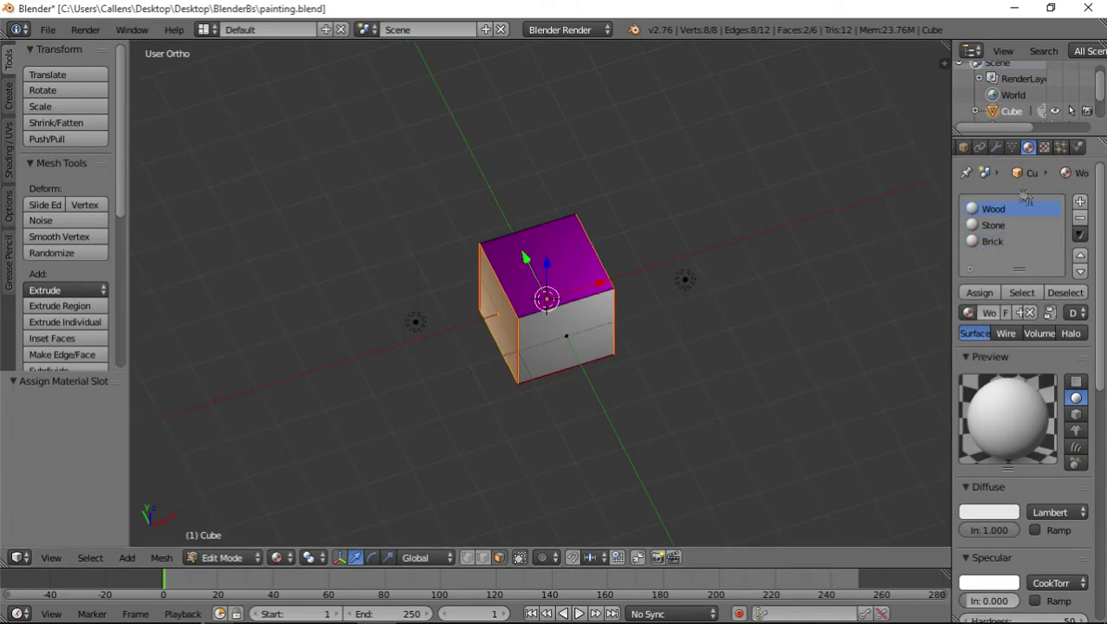
- Unlink the Stones image from the texture
left_click(1044, 147)
scroll(1012, 305, "up", 5)
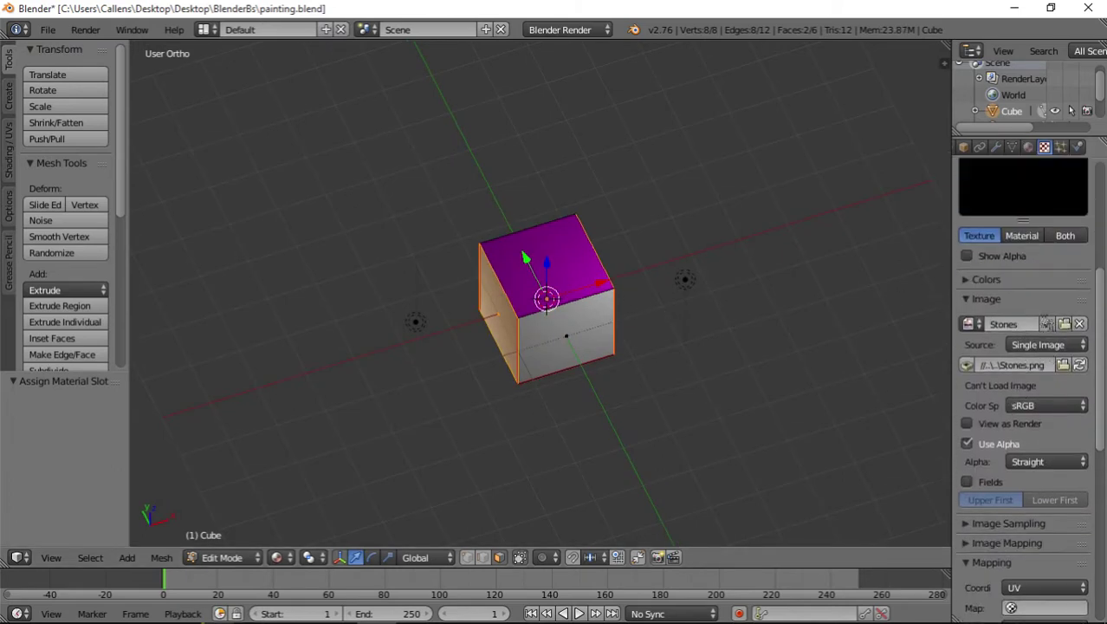
left_click(1079, 356)
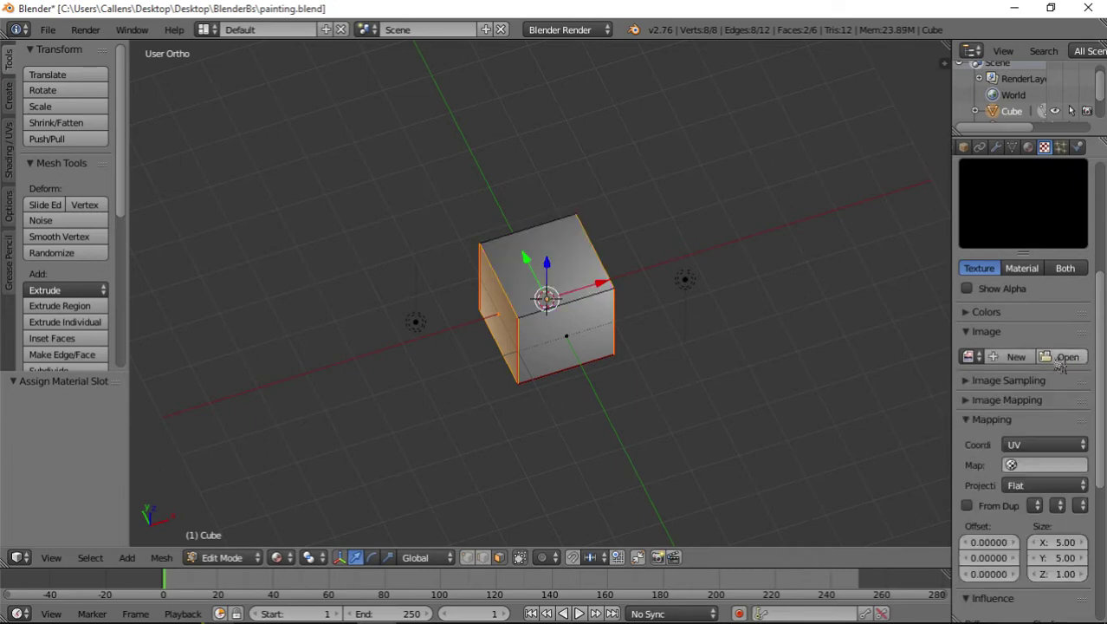
- Load Wood.png from the Desktop's TexturesPainted folder as the texture image
left_click(1064, 357)
scroll(128, 292, "down", 5)
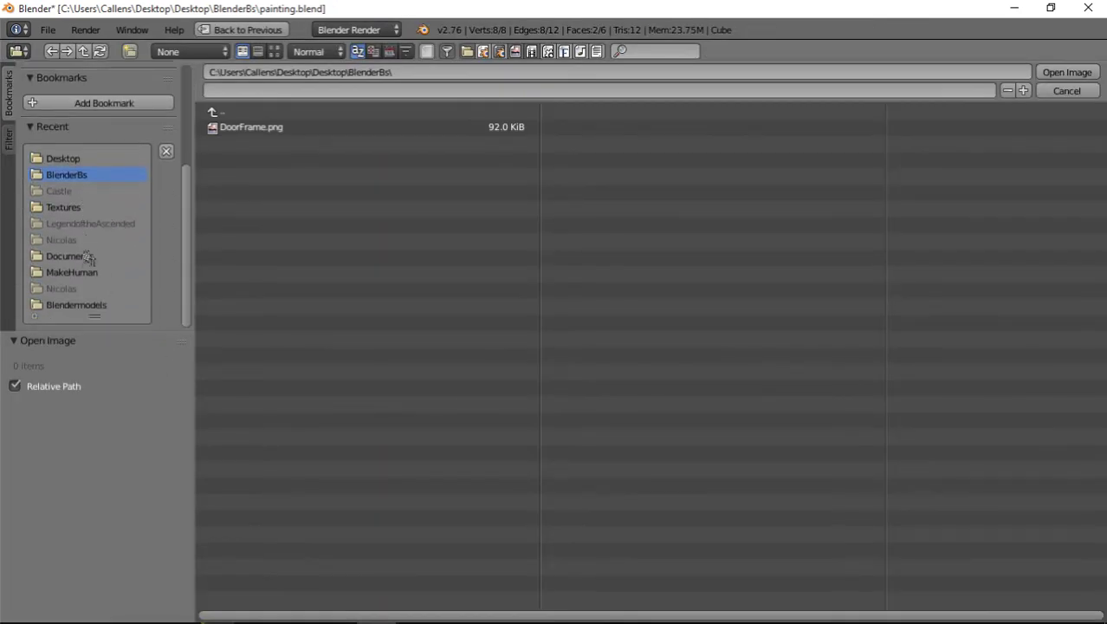
scroll(92, 180, "up", 2)
left_click(86, 192)
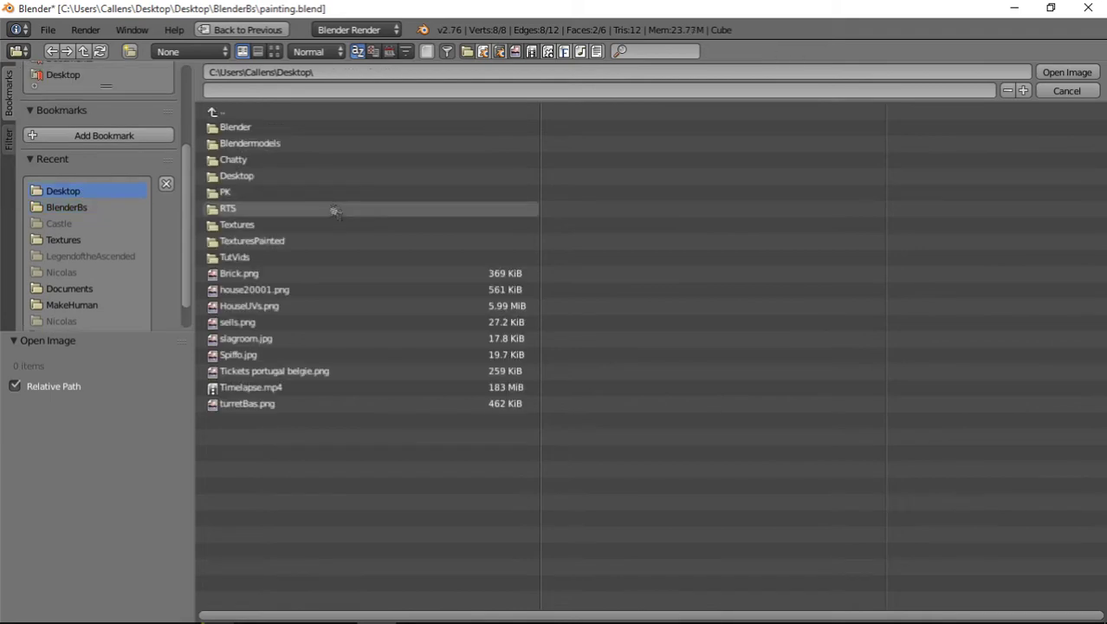
left_click(278, 242)
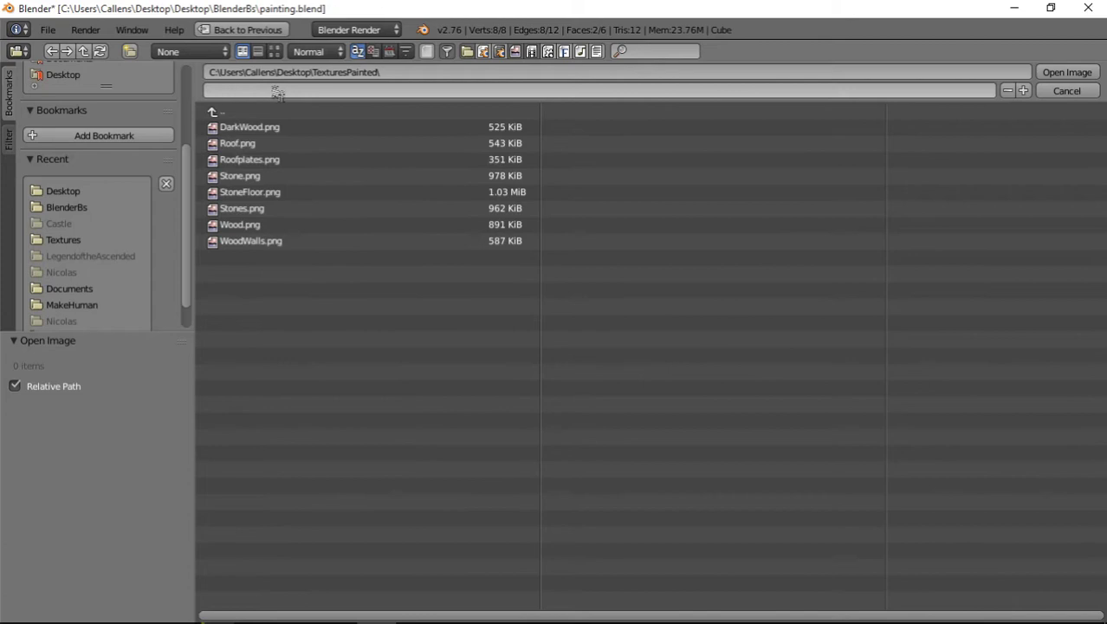
left_click(274, 51)
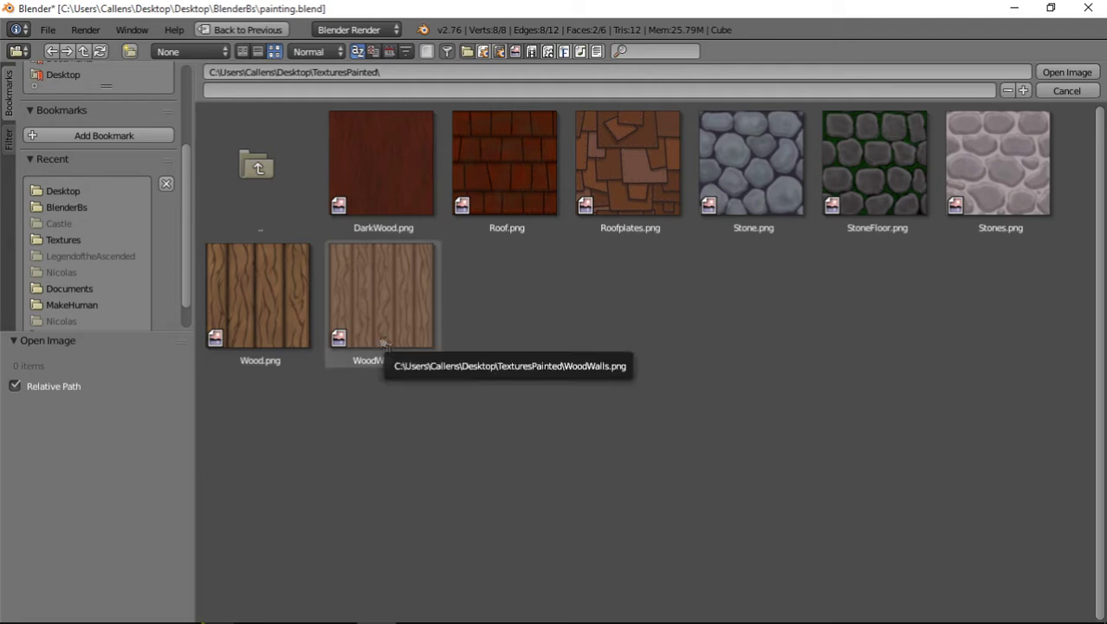
left_click(269, 315)
double_click(270, 316)
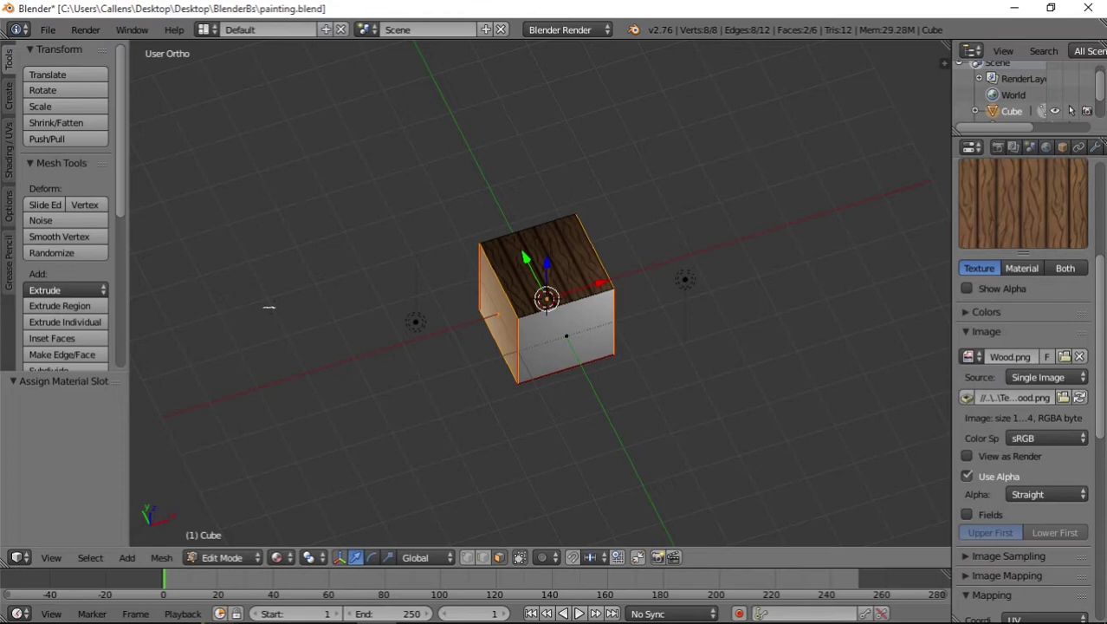
middle_click_drag(448, 325, 527, 201)
scroll(554, 290, "up", 4)
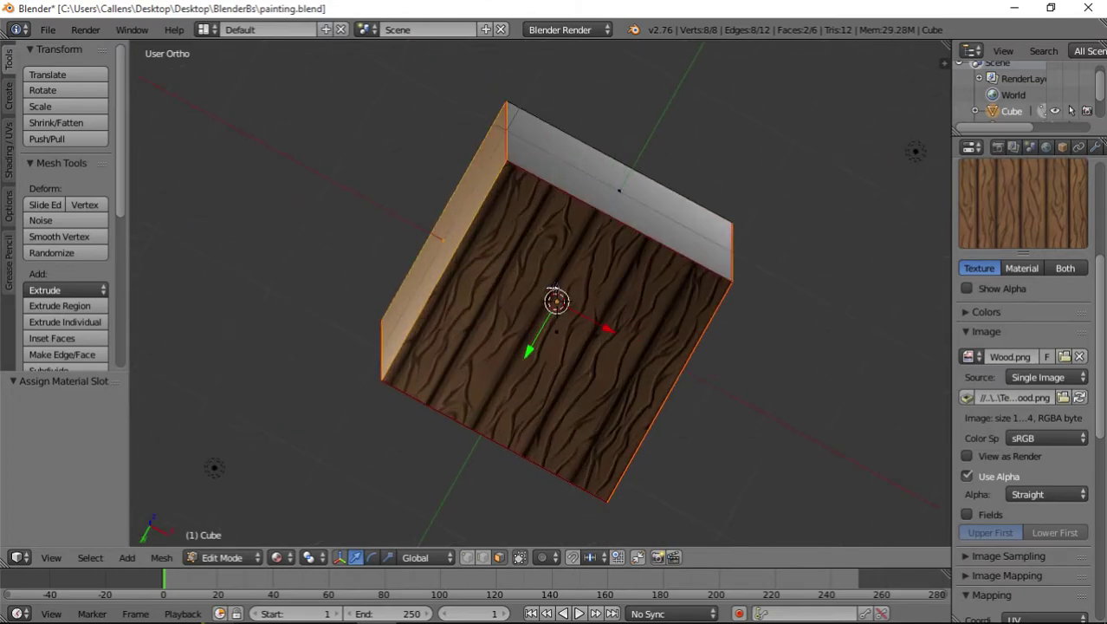
scroll(556, 259, "up", 2)
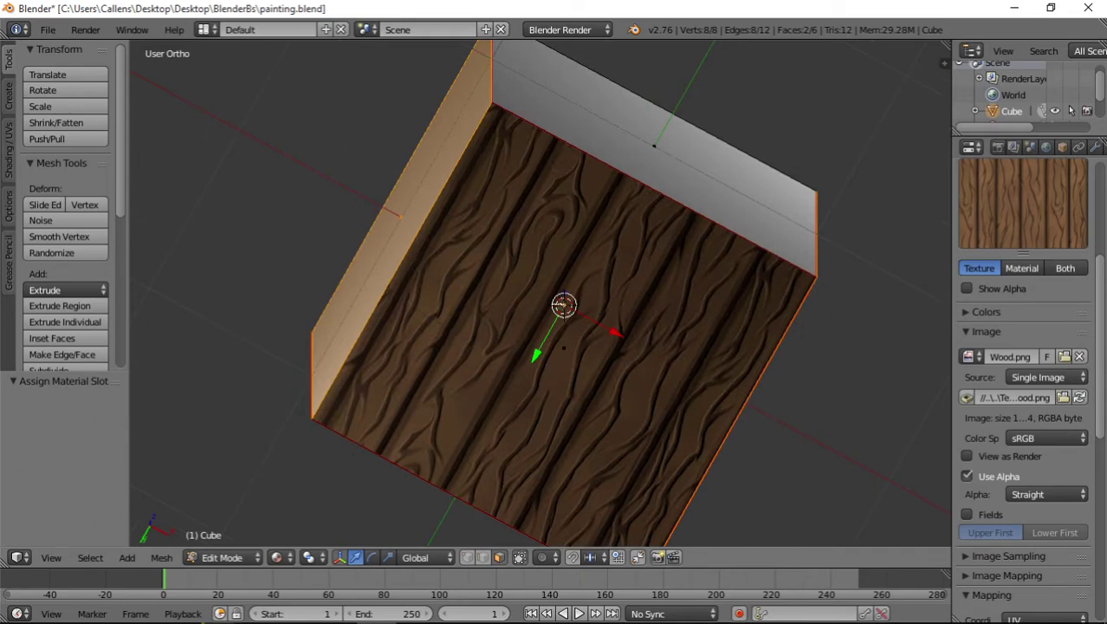
middle_click_drag(558, 297, 538, 257)
scroll(530, 251, "down", 3)
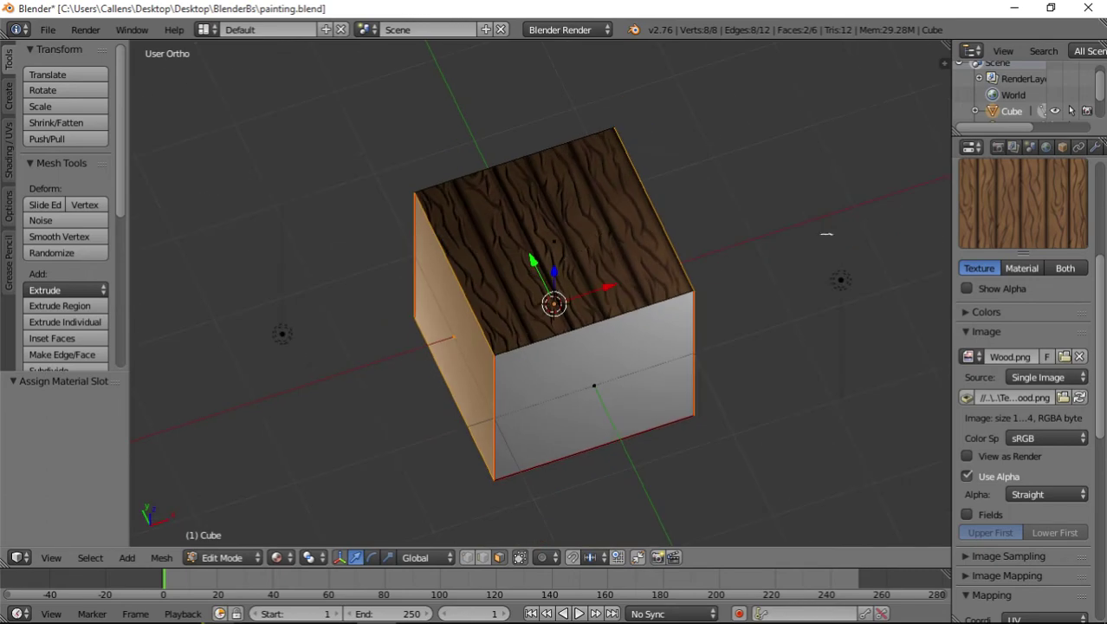
scroll(1044, 150, "down", 2)
scroll(1043, 151, "down", 1)
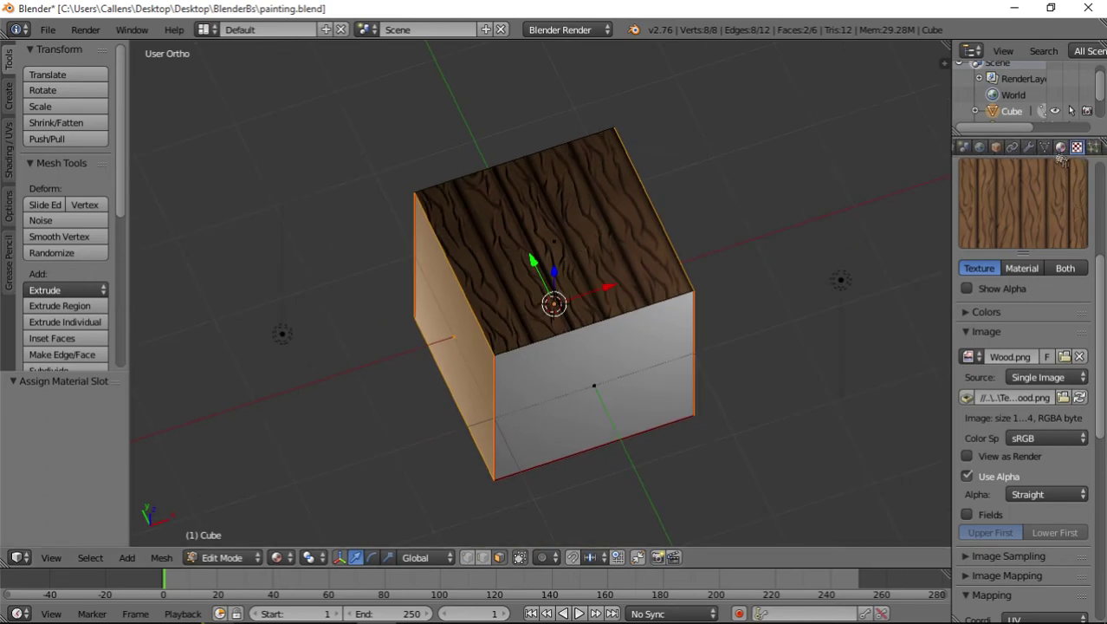
- Select the Stone material and create a new texture for it
left_click(1060, 147)
left_click(996, 226)
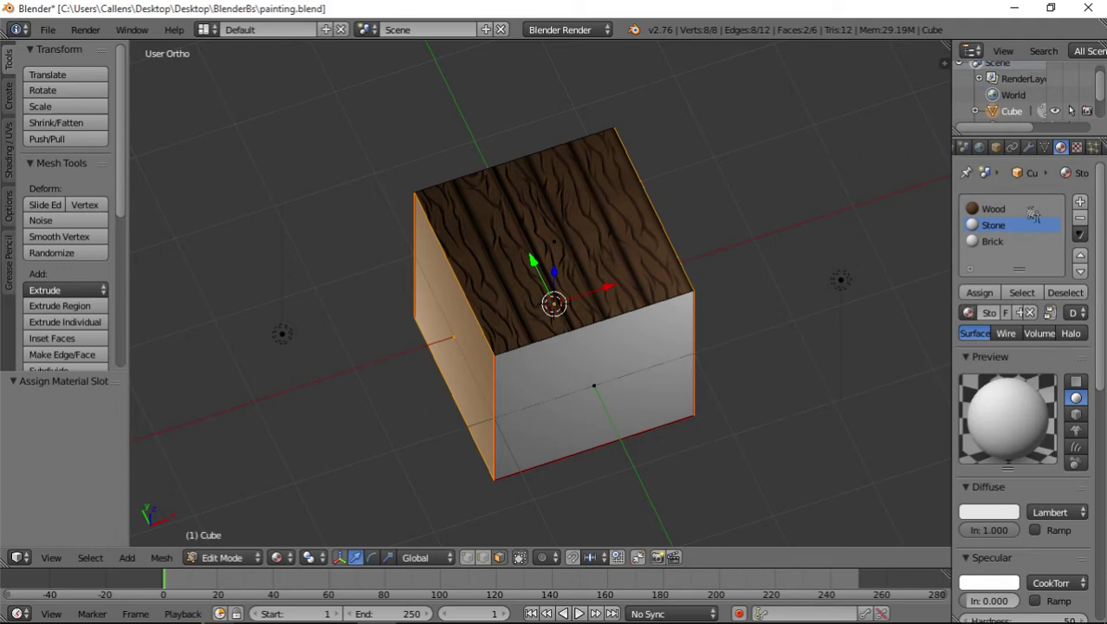
left_click(1076, 146)
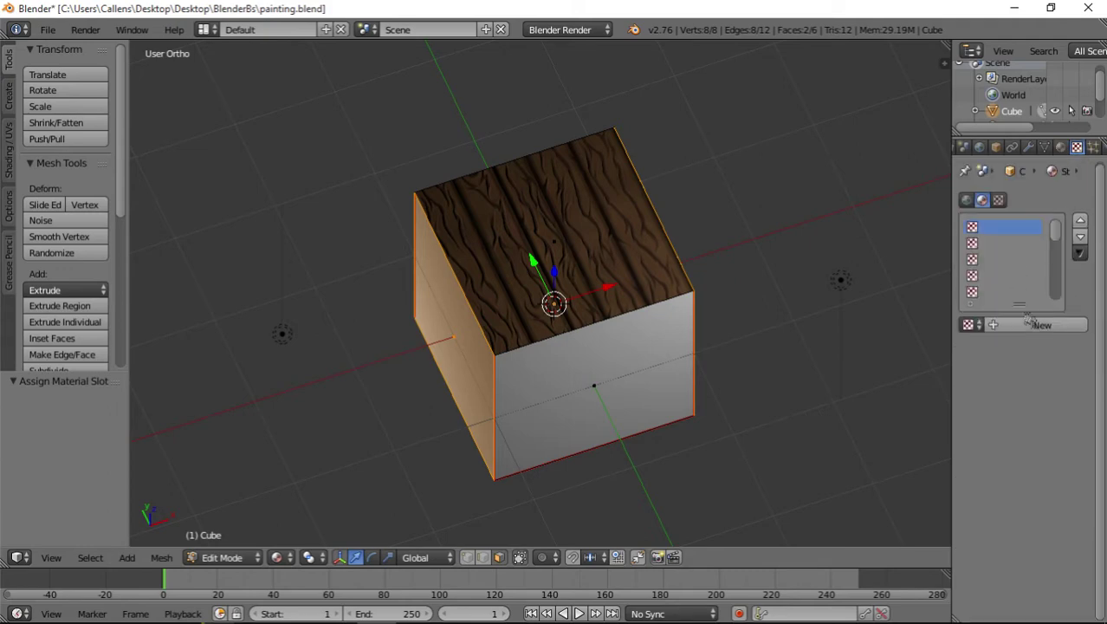
left_click(1028, 324)
- Browse to the Desktop's TexturesPainted folder in thumbnail view and select Stone.png
scroll(1033, 381, "down", 5)
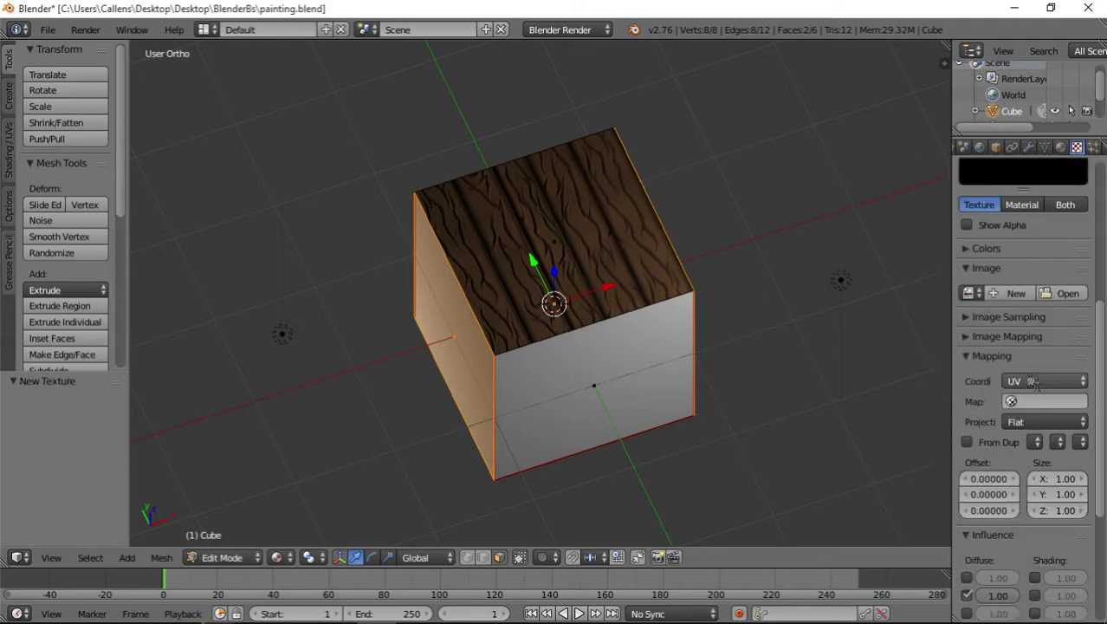
left_click(1067, 290)
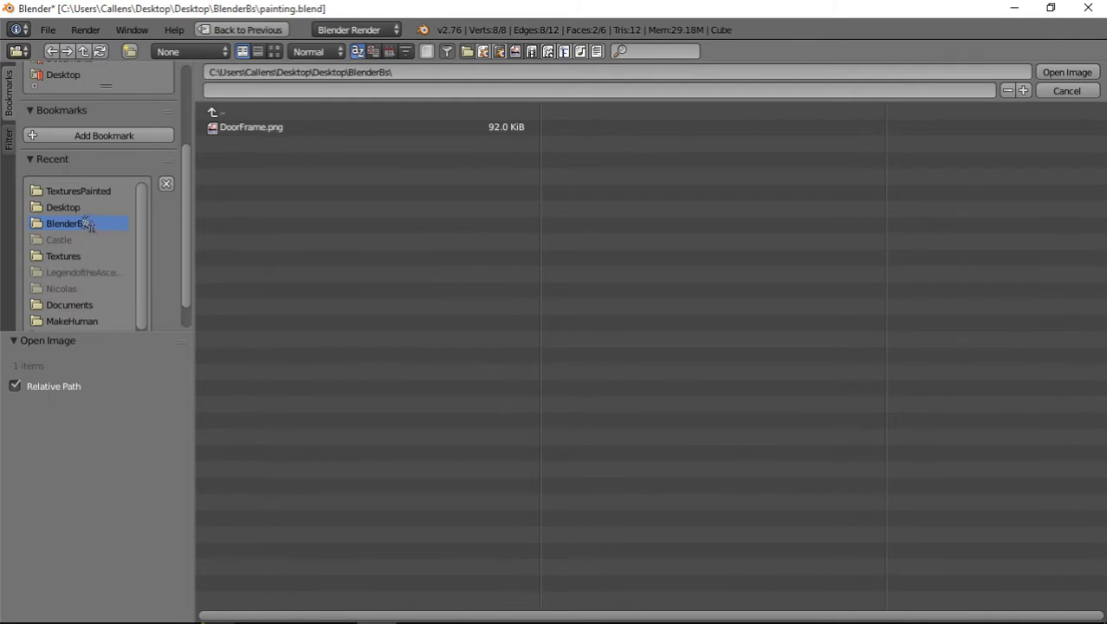
left_click(61, 209)
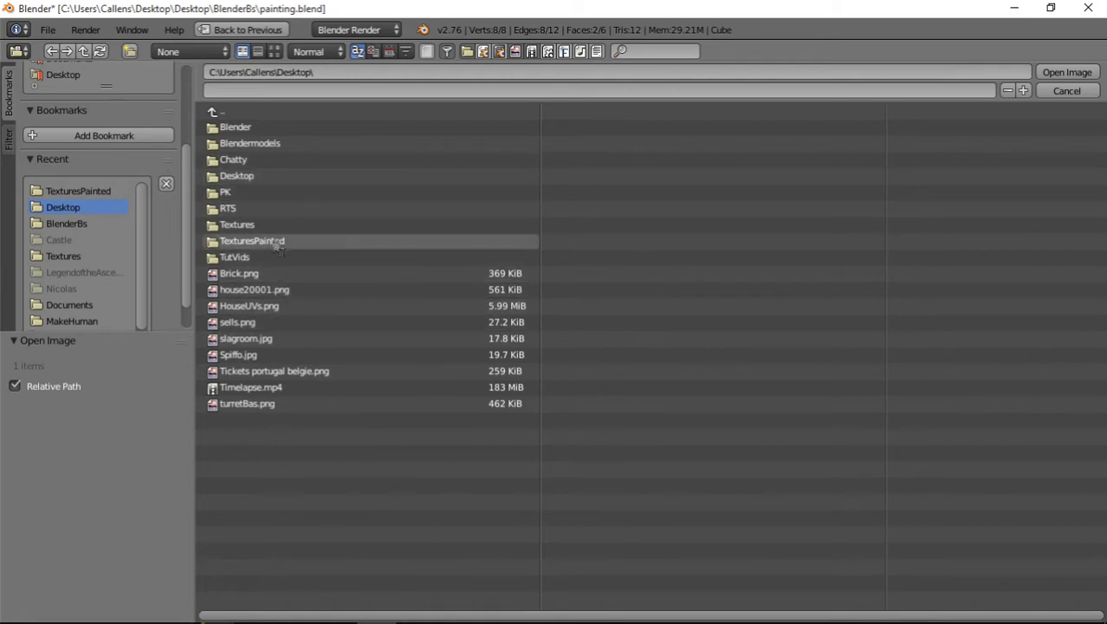
left_click(276, 241)
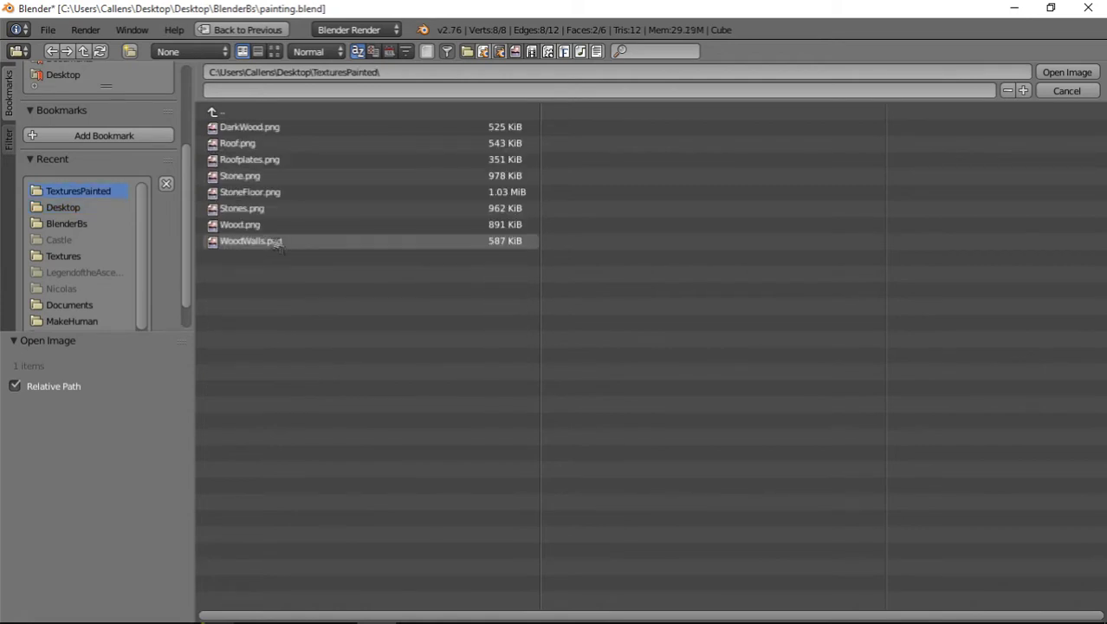
left_click(274, 51)
left_click(757, 180)
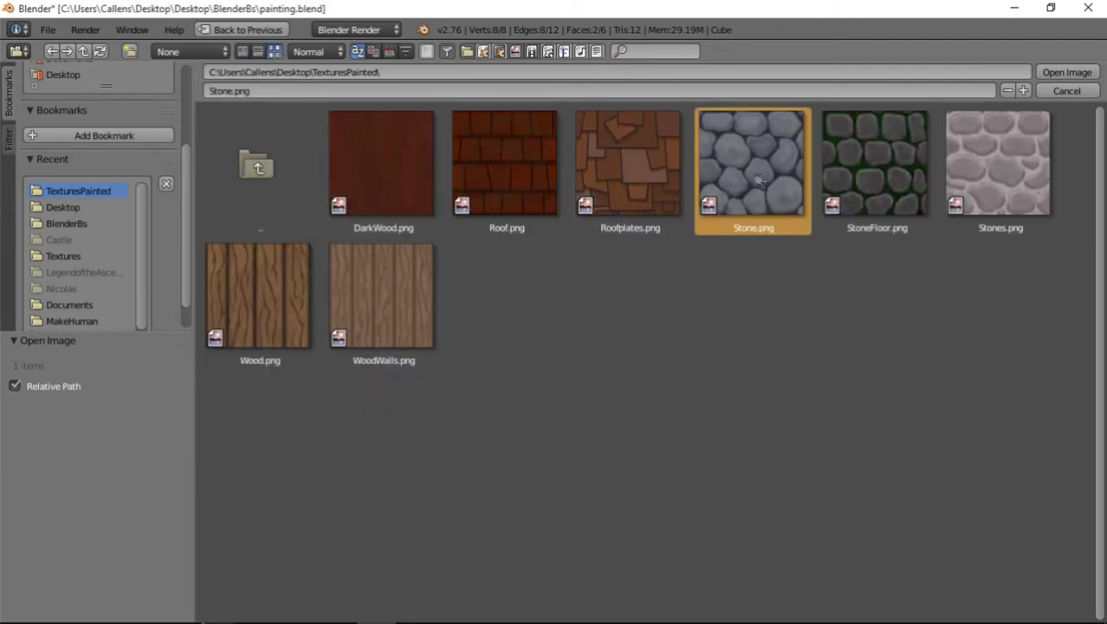
- Load Stone.png as the Stone material's texture image
double_click(757, 181)
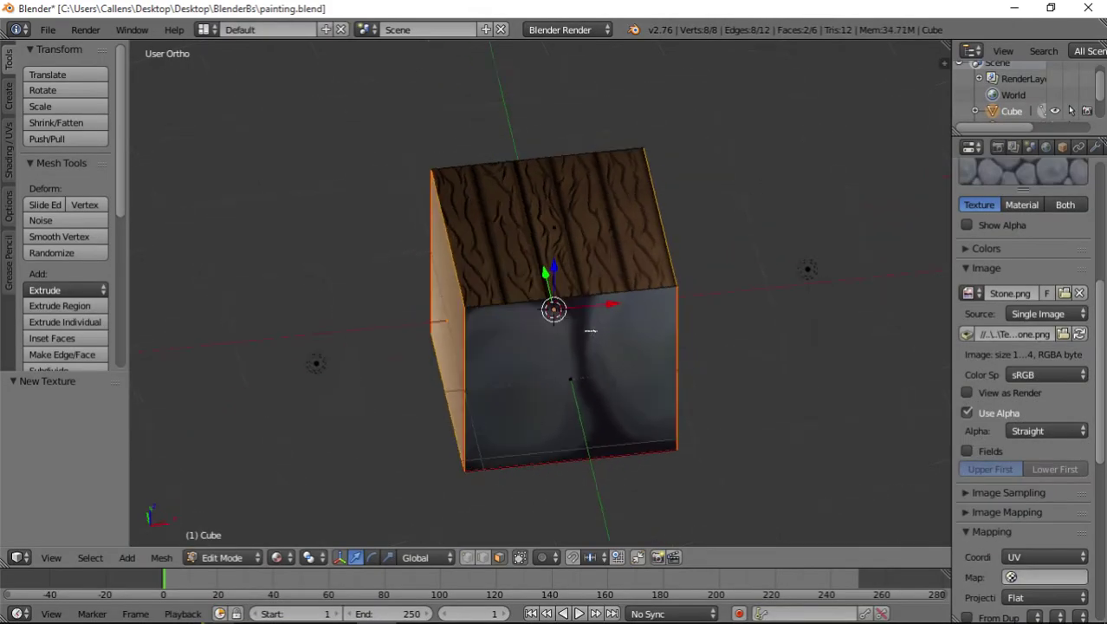
middle_click_drag(590, 330, 628, 366)
scroll(1090, 398, "down", 1)
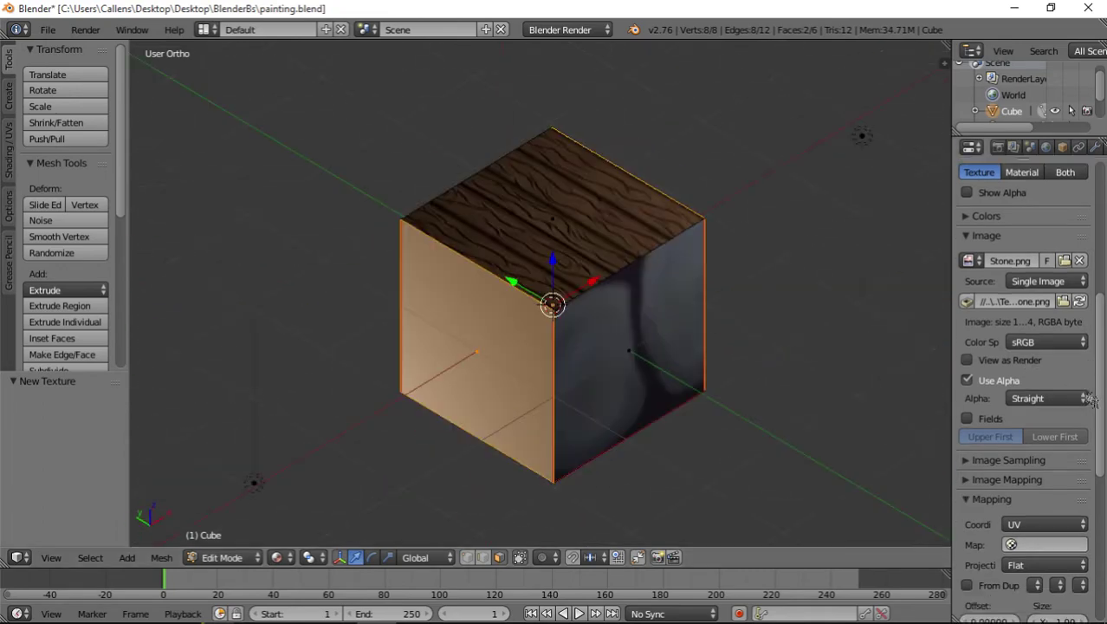
scroll(1090, 398, "down", 7)
- Set the texture mapping size to 5 in X and 5 in Y
left_click(1057, 394)
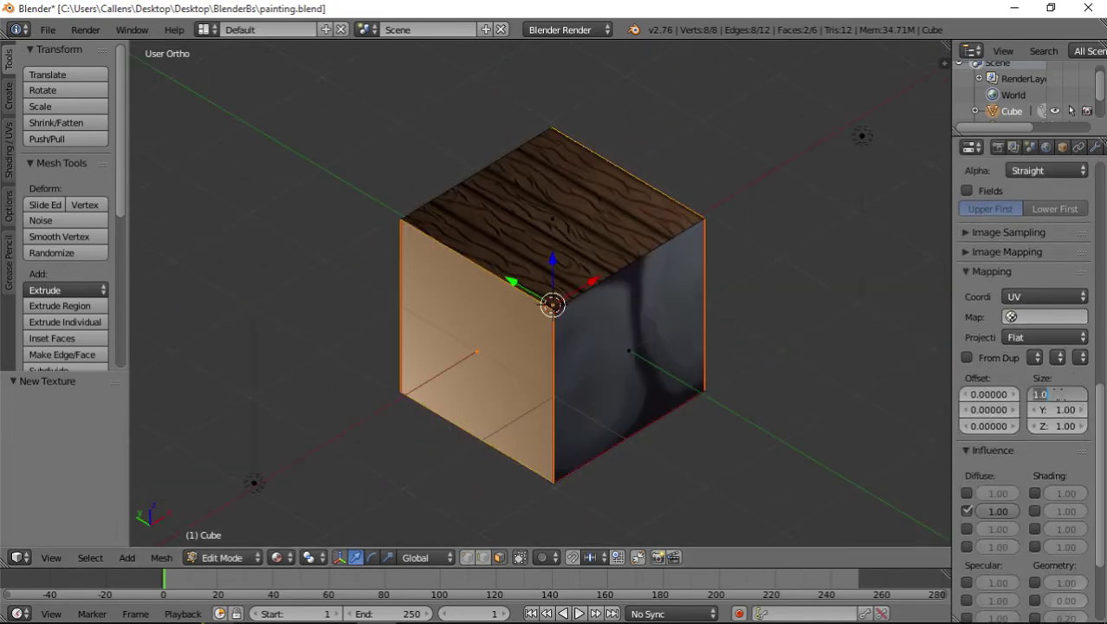
type("50")
key("Return")
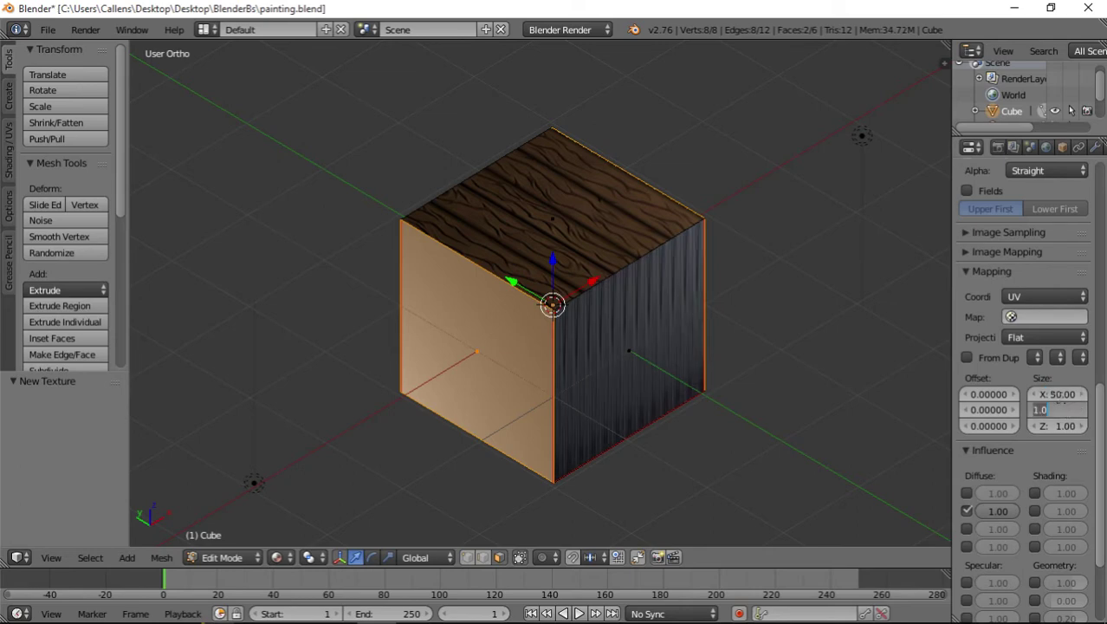
left_click(1056, 395)
type("5")
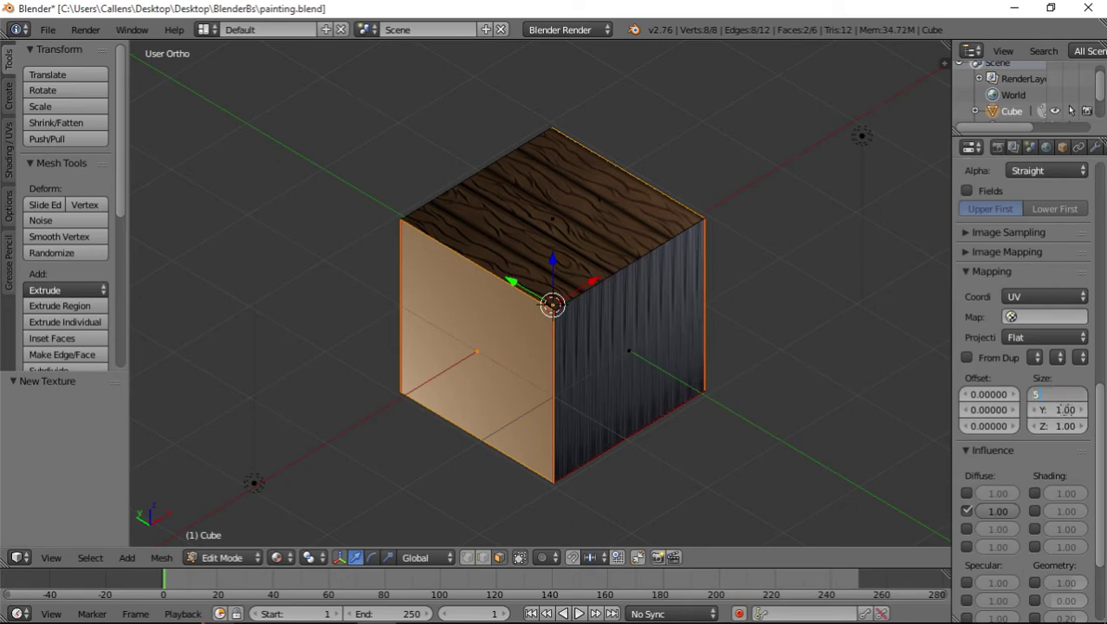
key("Return")
left_click(1066, 410)
type("5")
key("Return")
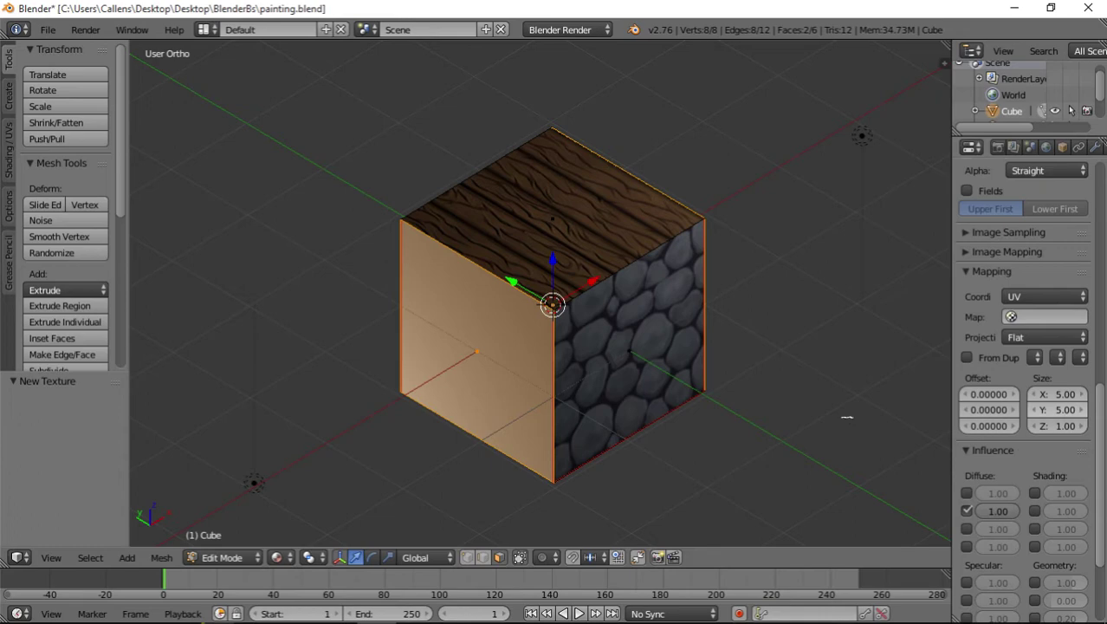
- Try texture offset values such as 1.5, then reset both X and Y offsets to 0
middle_click_drag(572, 373, 563, 342)
left_click_drag(987, 394, 1091, 394)
left_click(988, 394)
type("1.5")
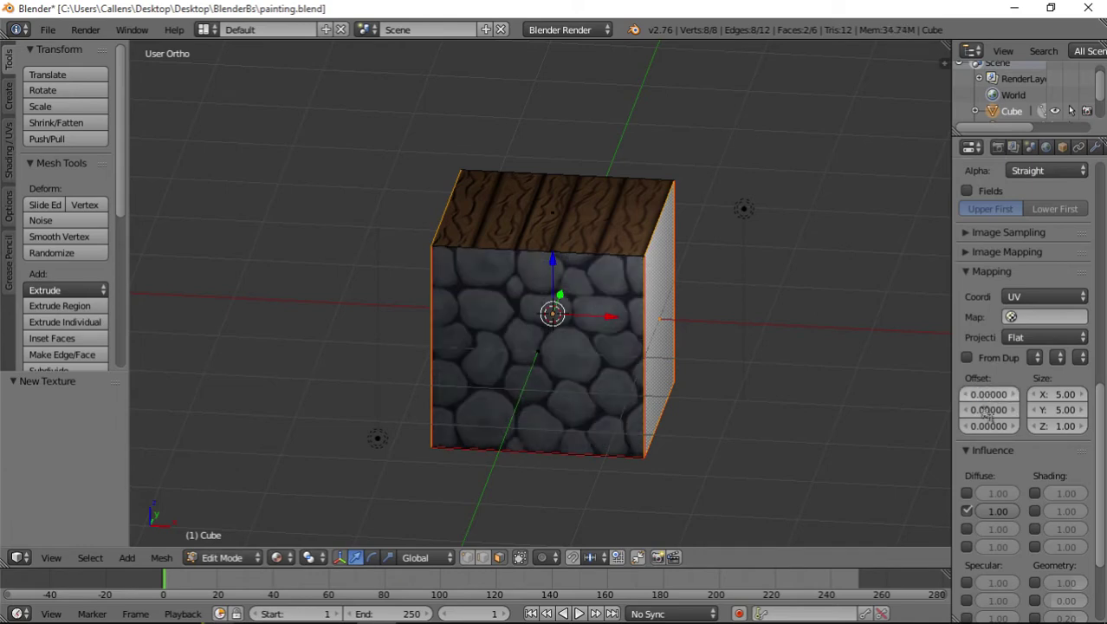
left_click_drag(988, 411, 1015, 394)
left_click(992, 394)
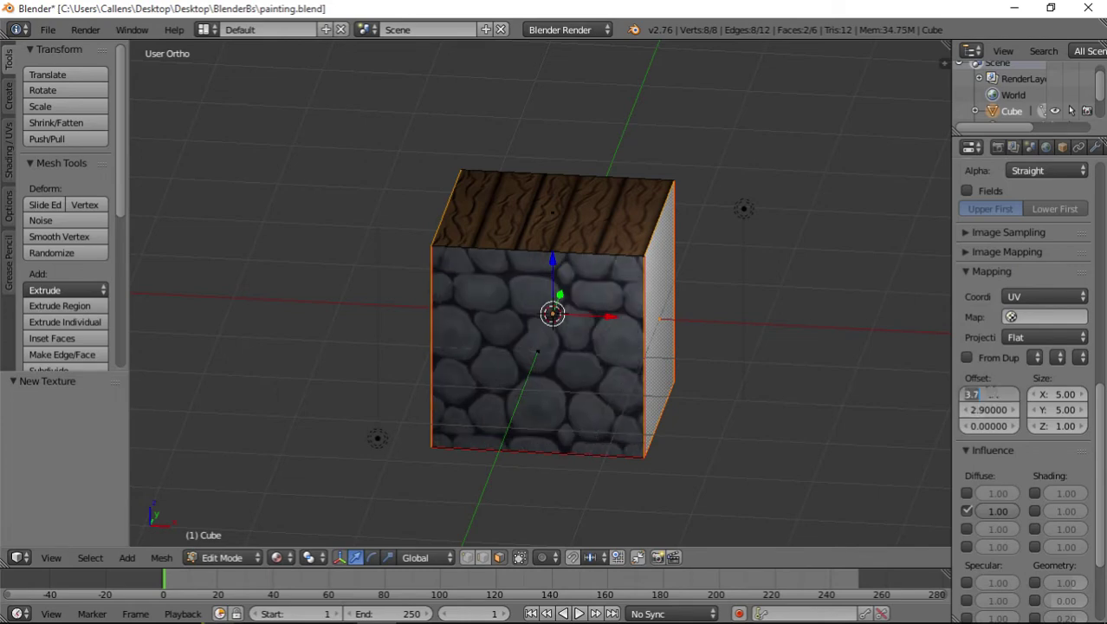
type("0")
left_click(979, 411)
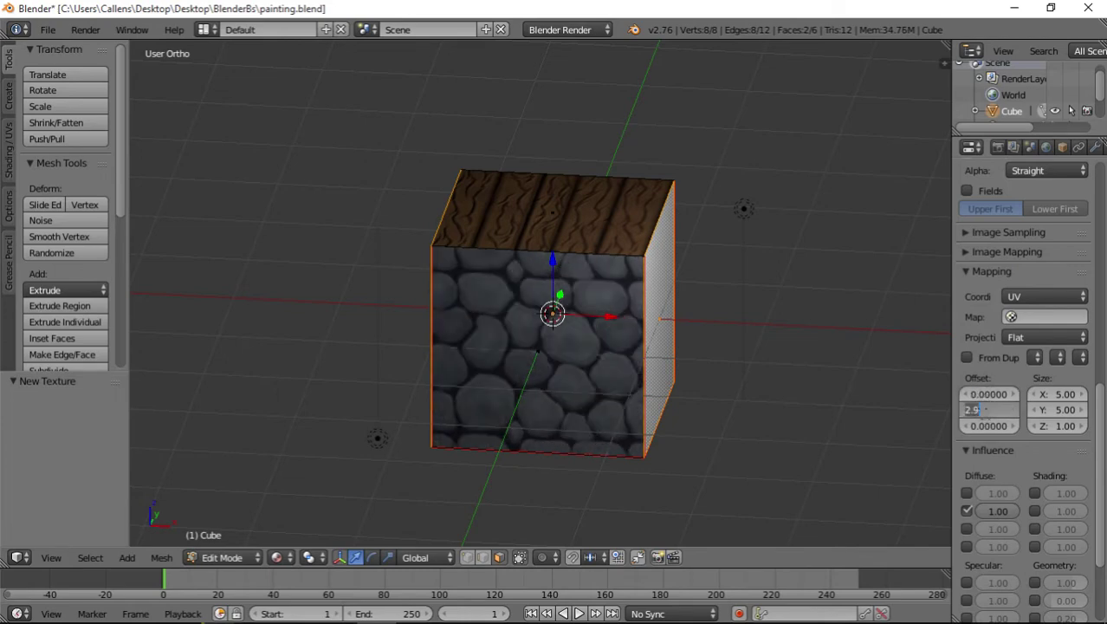
type("0")
key("Return")
middle_click_drag(486, 375, 552, 374)
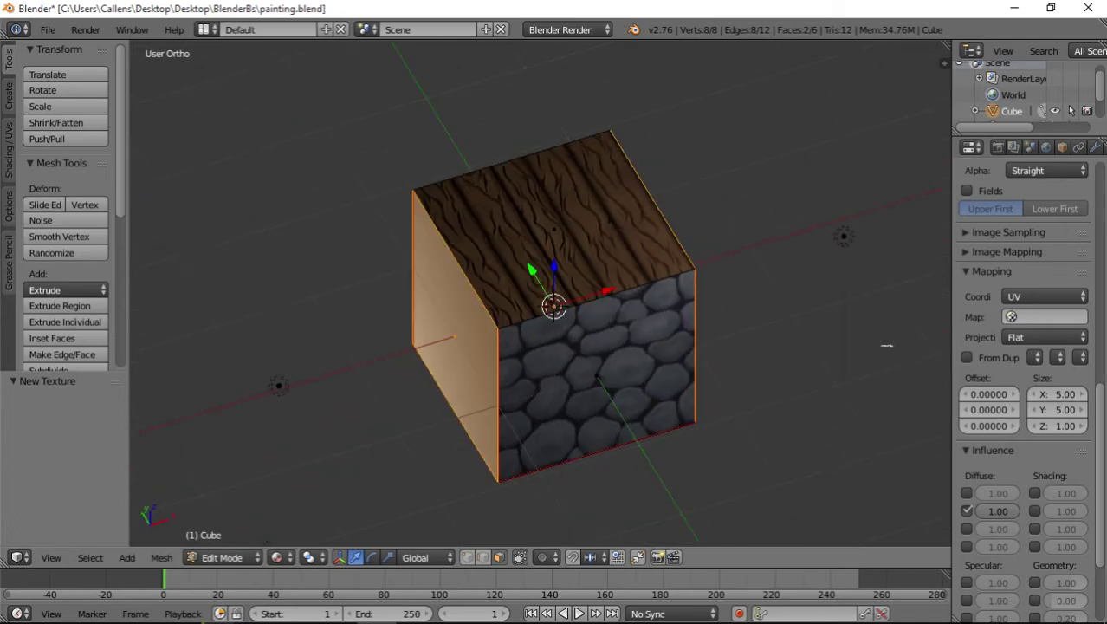
- Select the Wood material and bring up its texture settings
scroll(1074, 216, "up", 5)
scroll(1036, 156, "right", 2)
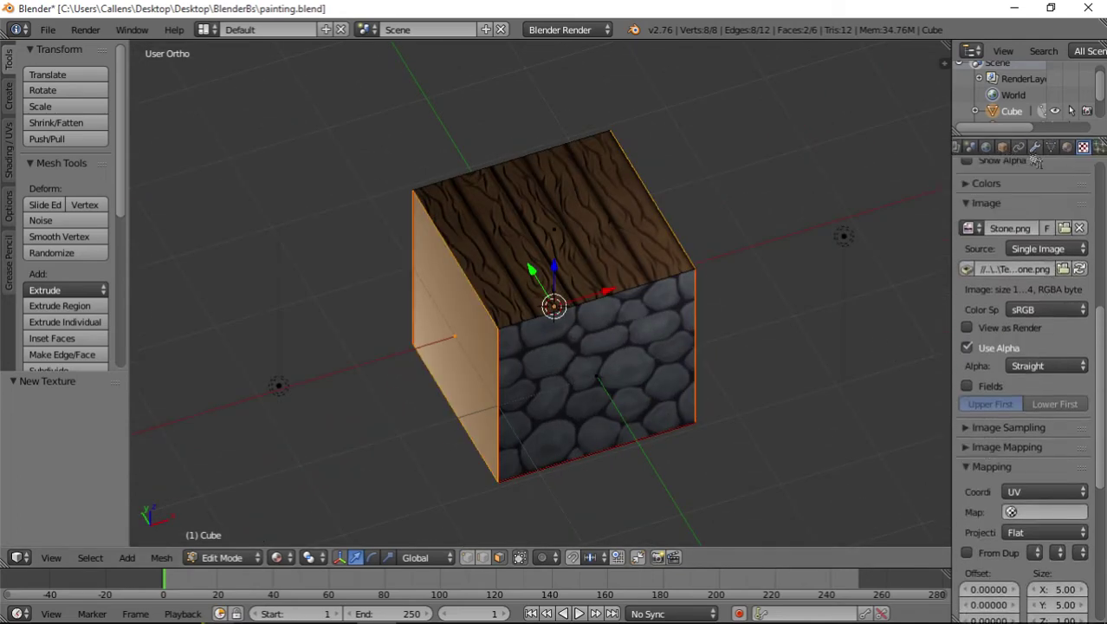
left_click(1067, 148)
left_click(996, 208)
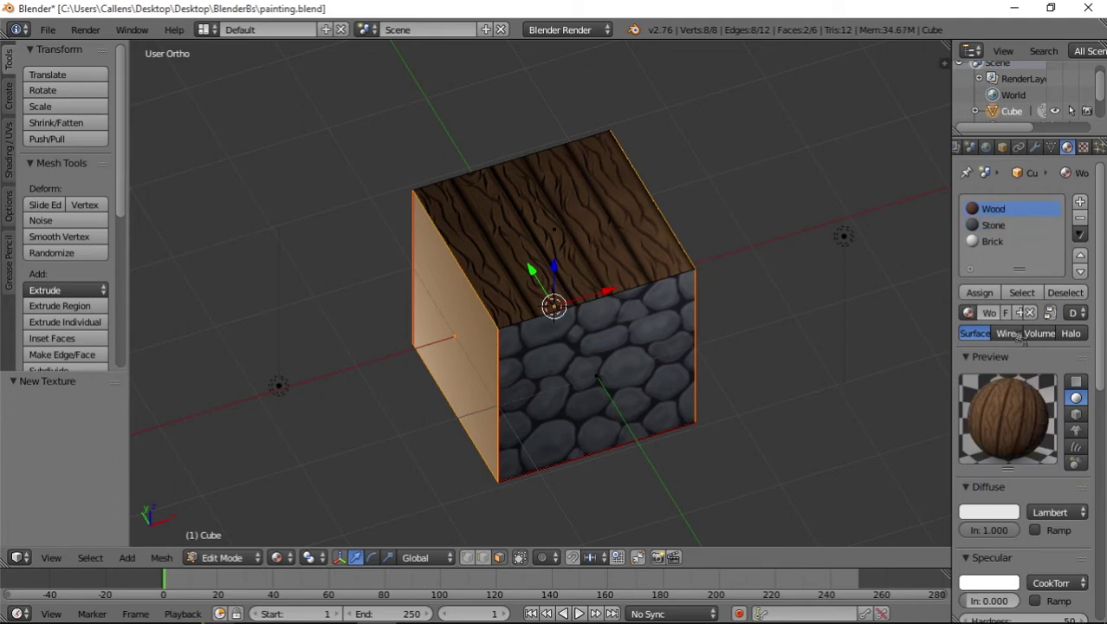
scroll(1021, 341, "down", 5)
scroll(1020, 341, "up", 2)
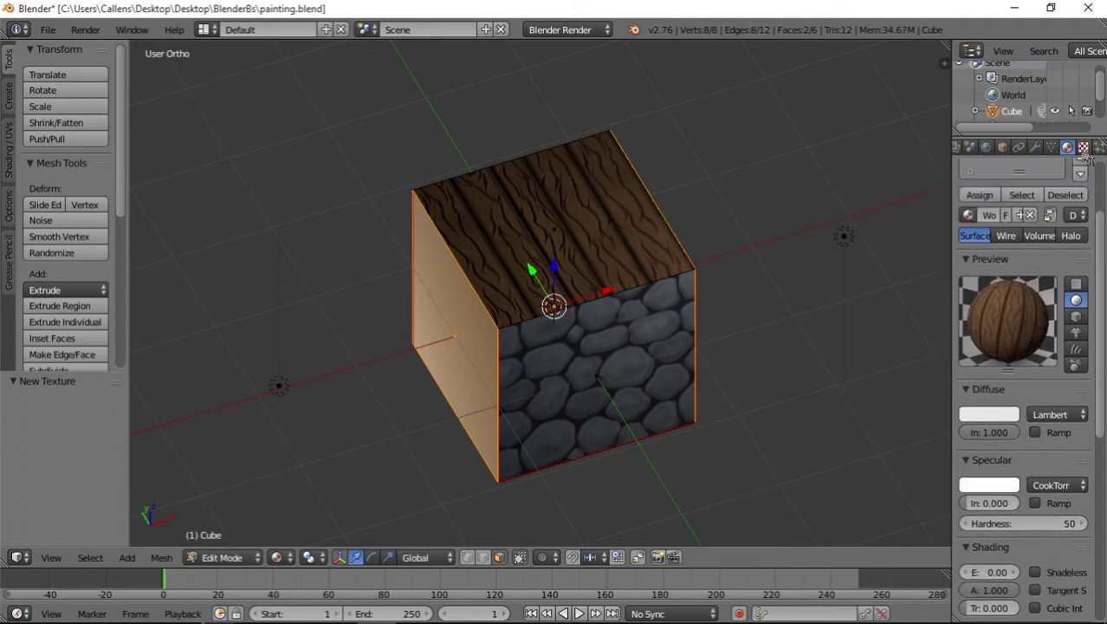
left_click(1082, 147)
scroll(1042, 463, "down", 10)
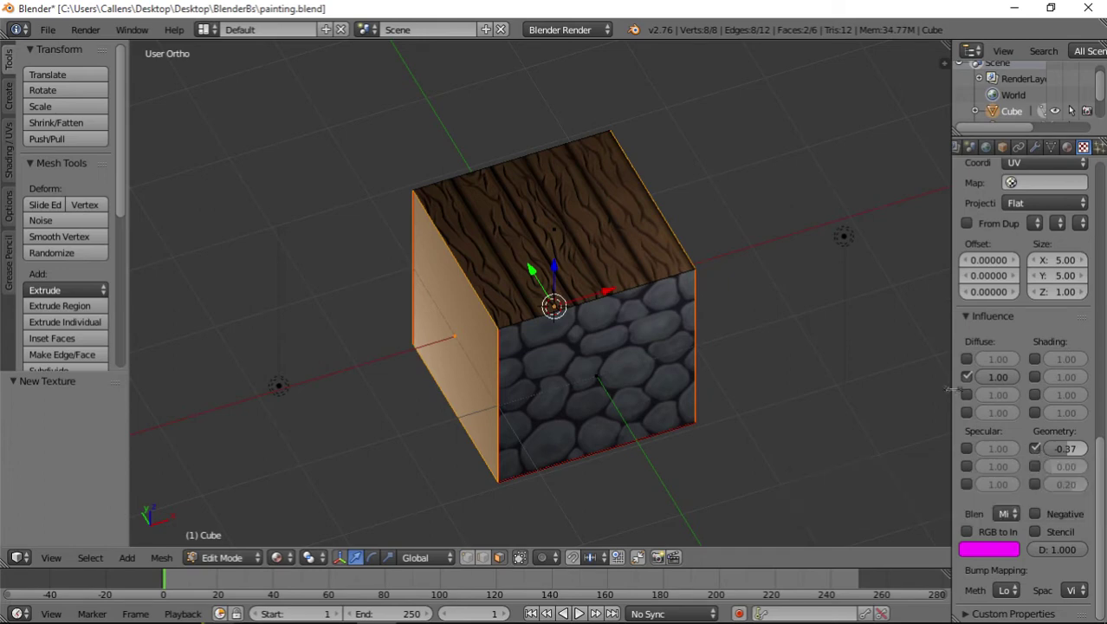
left_click_drag(951, 389, 893, 392)
middle_click_drag(528, 382, 536, 430)
scroll(579, 405, "up", 5)
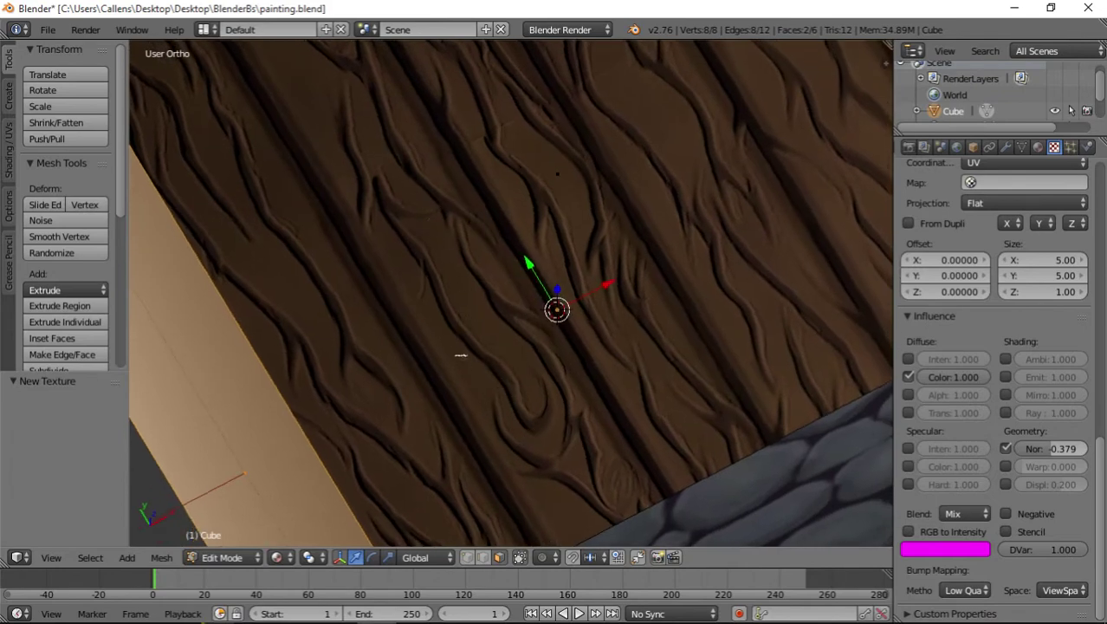
- Compare the wood's Geometry Normal influence on and off, leaving it unchecked
left_click(1006, 449)
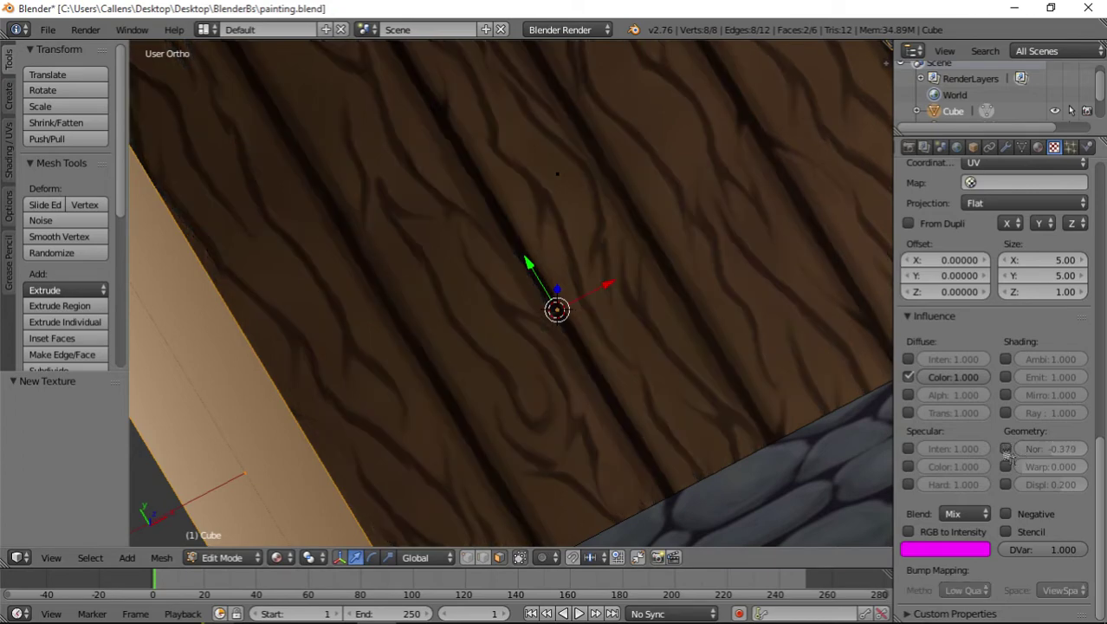
left_click(1006, 449)
left_click(1005, 448)
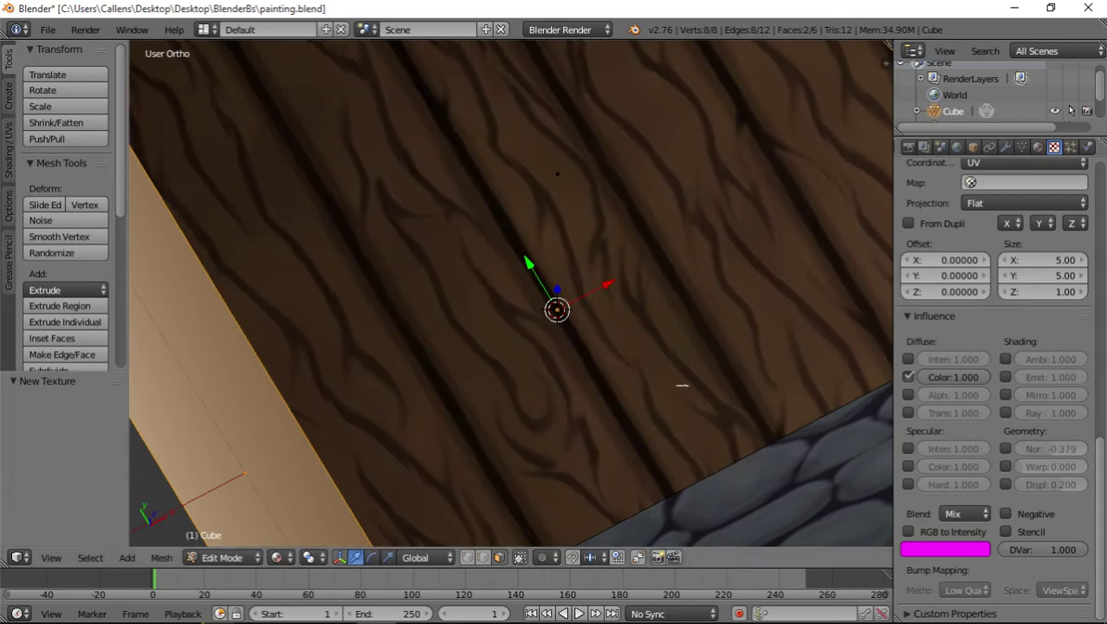
scroll(680, 382, "down", 5)
middle_click_drag(630, 368, 684, 296)
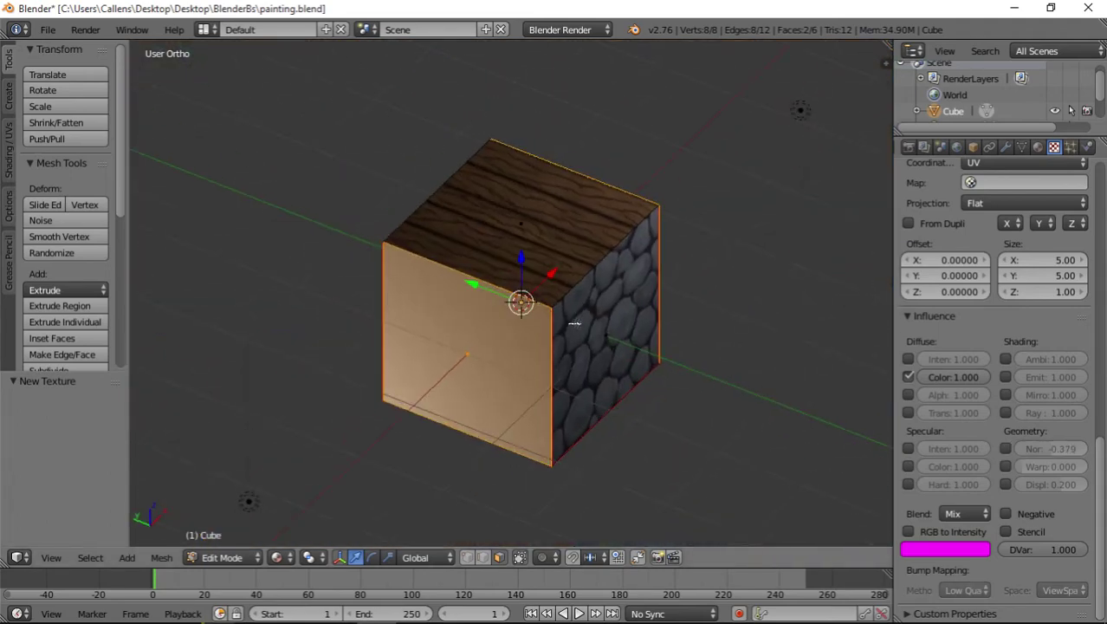
- Select the Brick material and add a new texture to it
left_click(1037, 147)
scroll(967, 250, "up", 4)
left_click(966, 243)
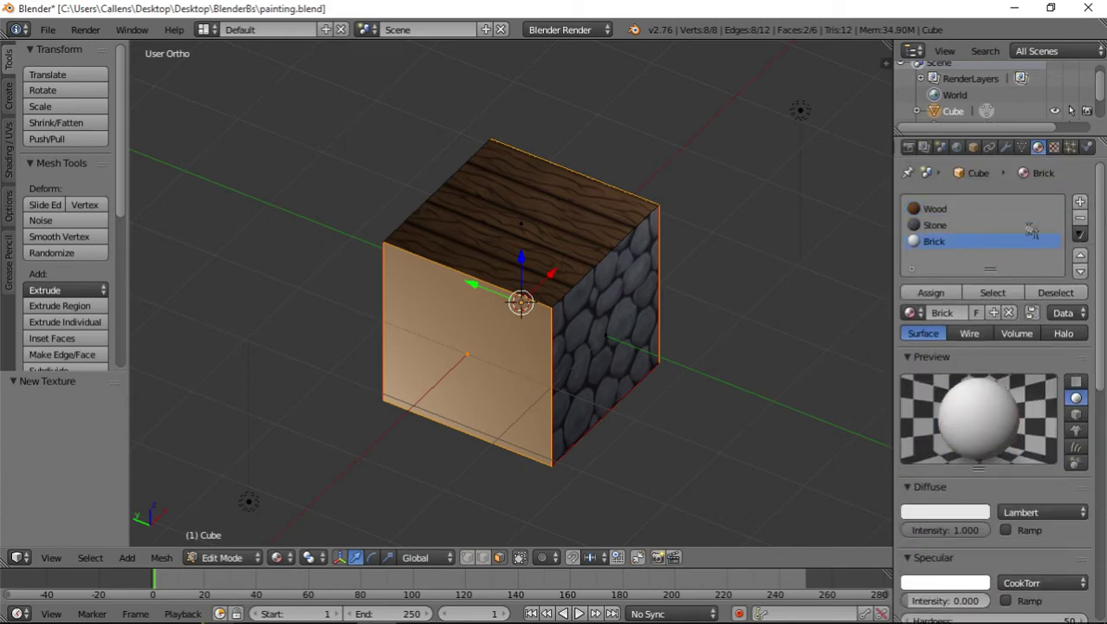
left_click(1055, 147)
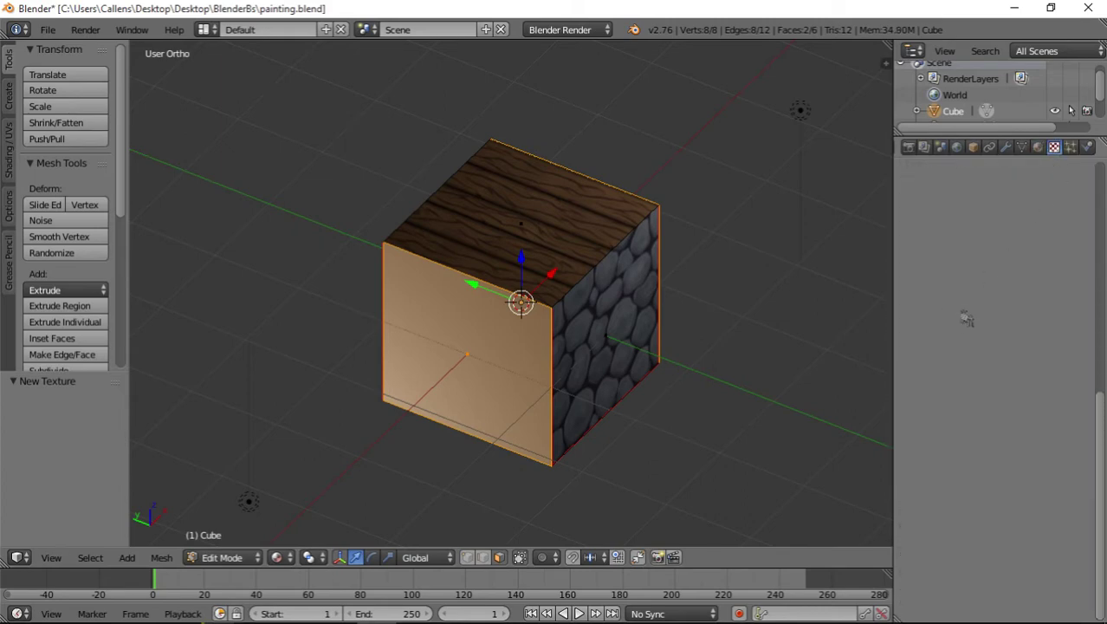
left_click(986, 296)
- Load Brick.png from the Desktop as the texture image
scroll(973, 349, "down", 6)
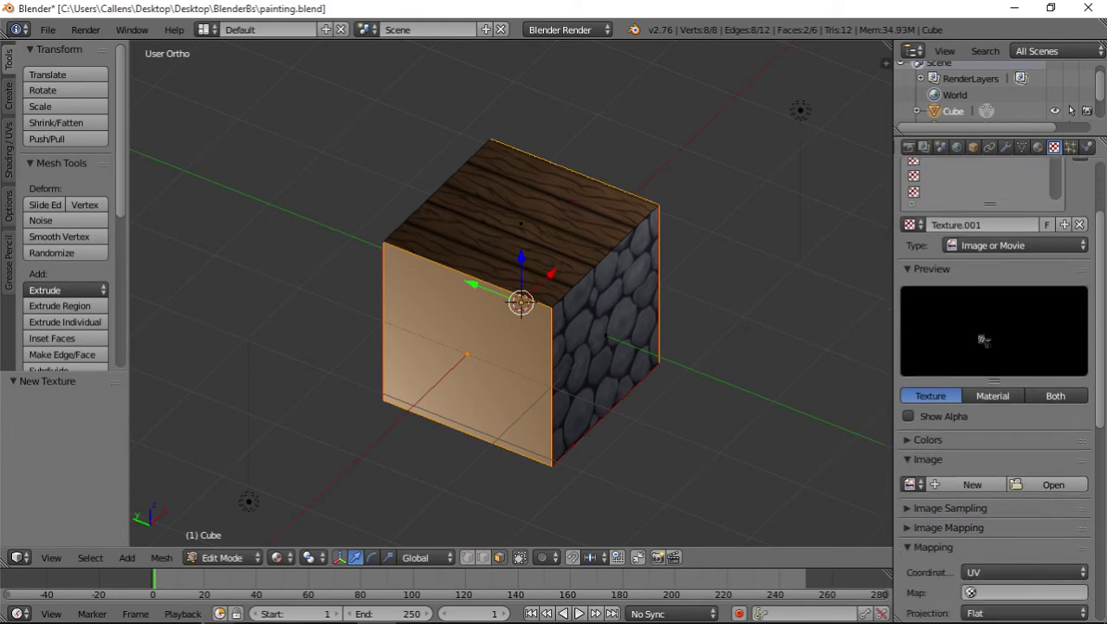
left_click(1035, 418)
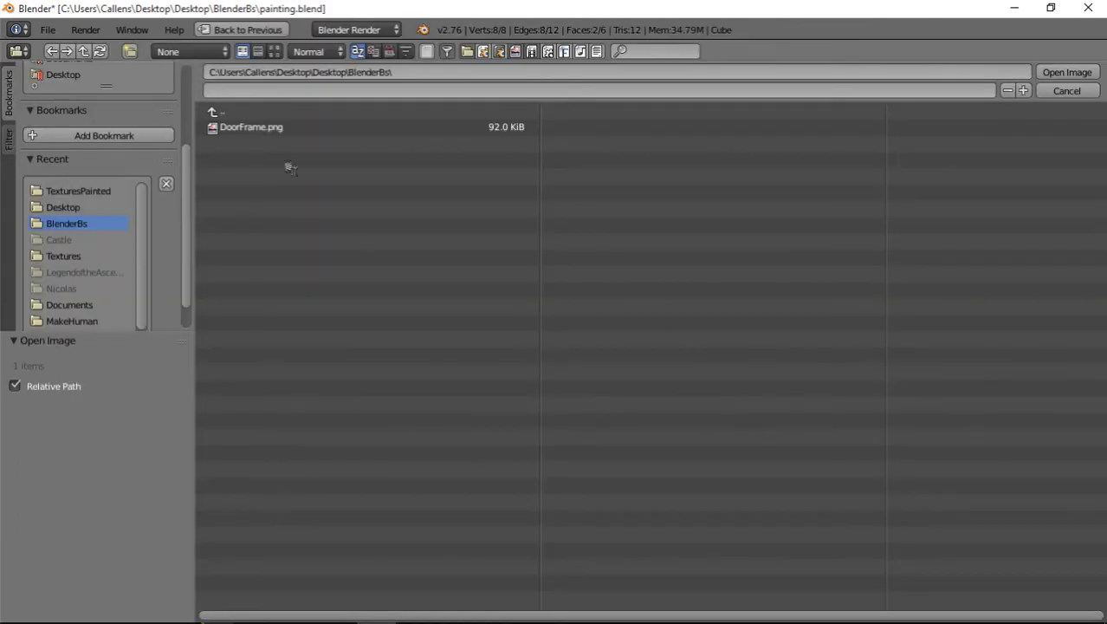
left_click(90, 207)
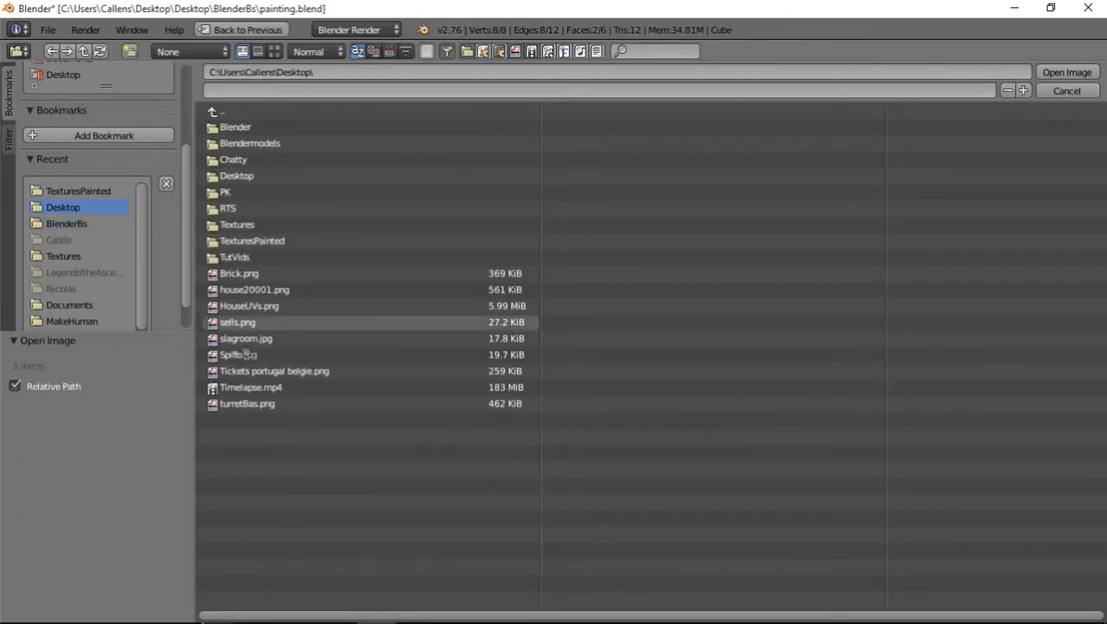
left_click(271, 273)
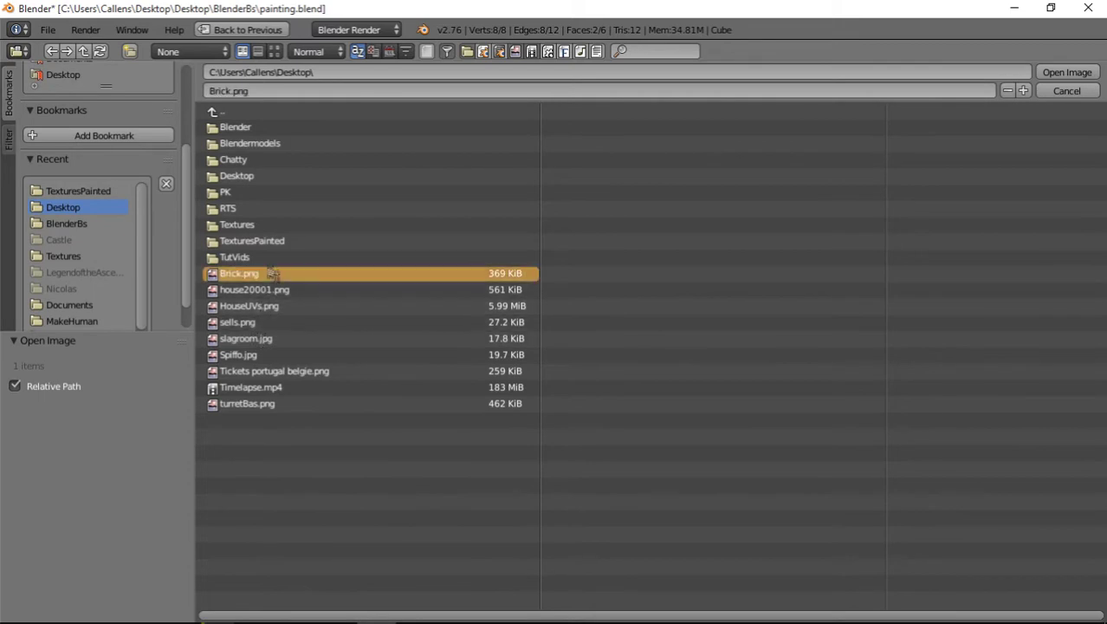
double_click(271, 273)
middle_click_drag(514, 369, 576, 361)
scroll(996, 390, "down", 8)
- Set the brick mapping size to 10 by 10 and return to Object Mode
left_click(1048, 519)
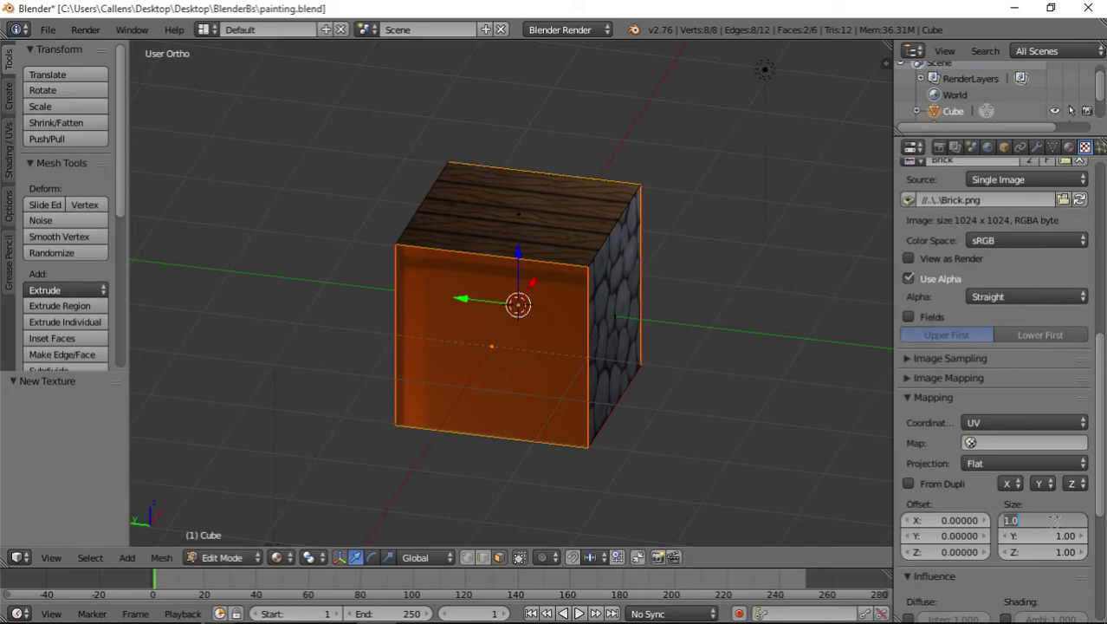
type("10")
key("Return")
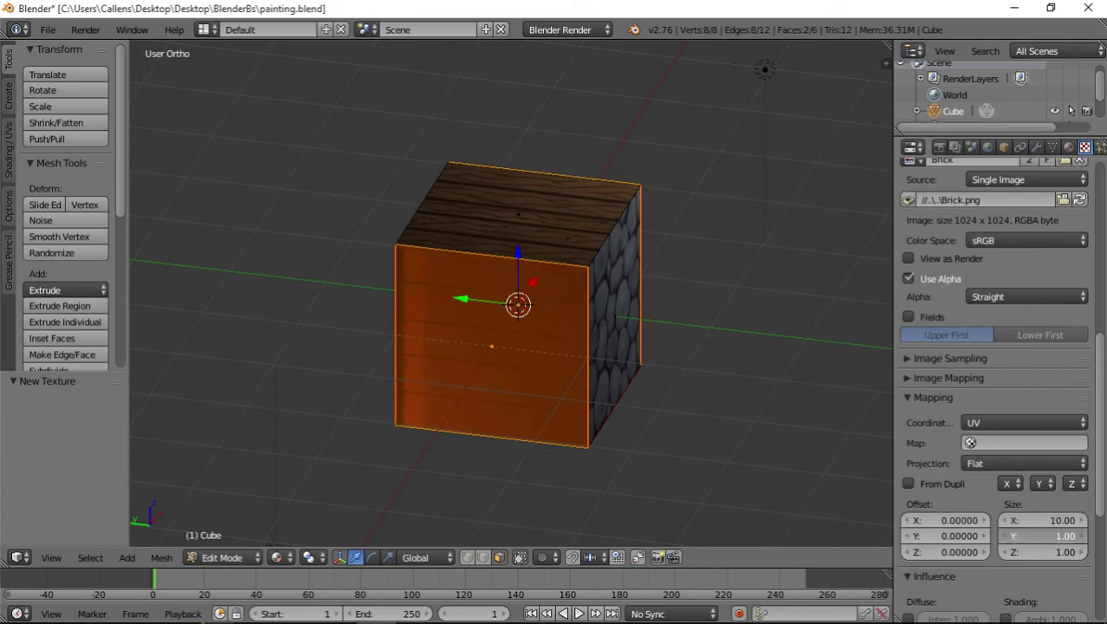
left_click(1062, 535)
type("10")
key("Return")
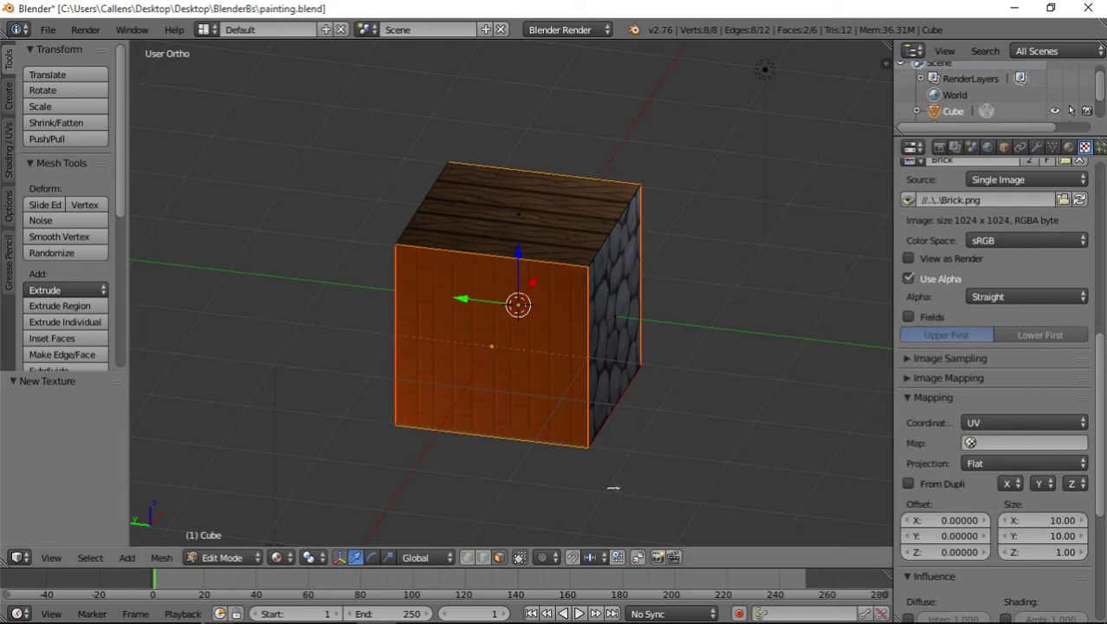
middle_click_drag(524, 381, 430, 320)
key("Tab")
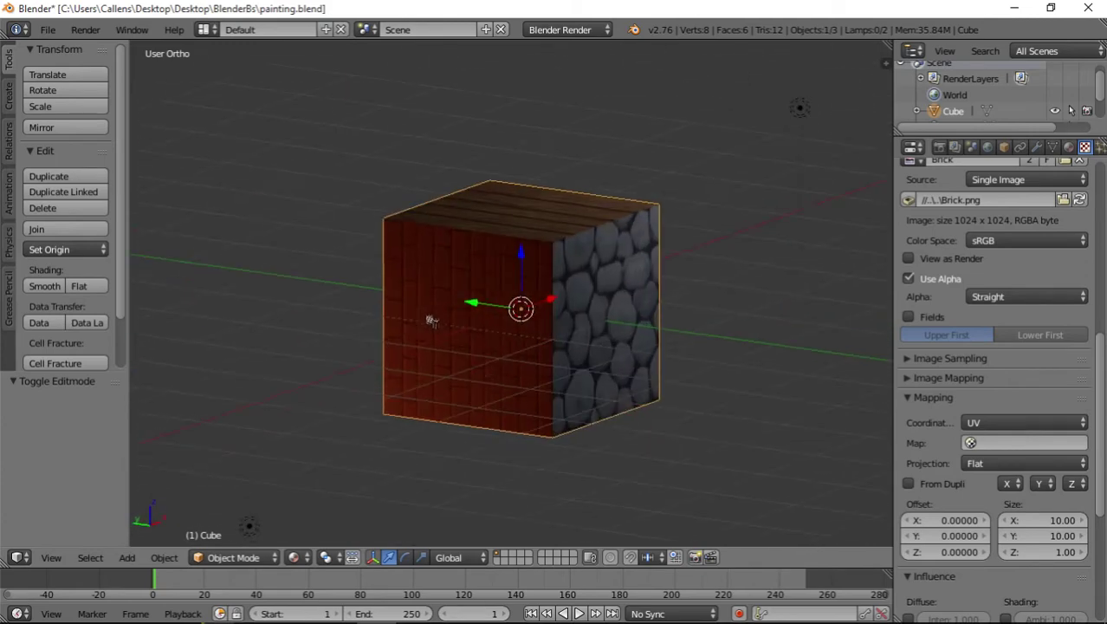
- Duplicate the upper-right and lower-left lamps and rotate the copies 90° around Z
middle_click_drag(768, 212, 796, 167)
right_click(765, 143)
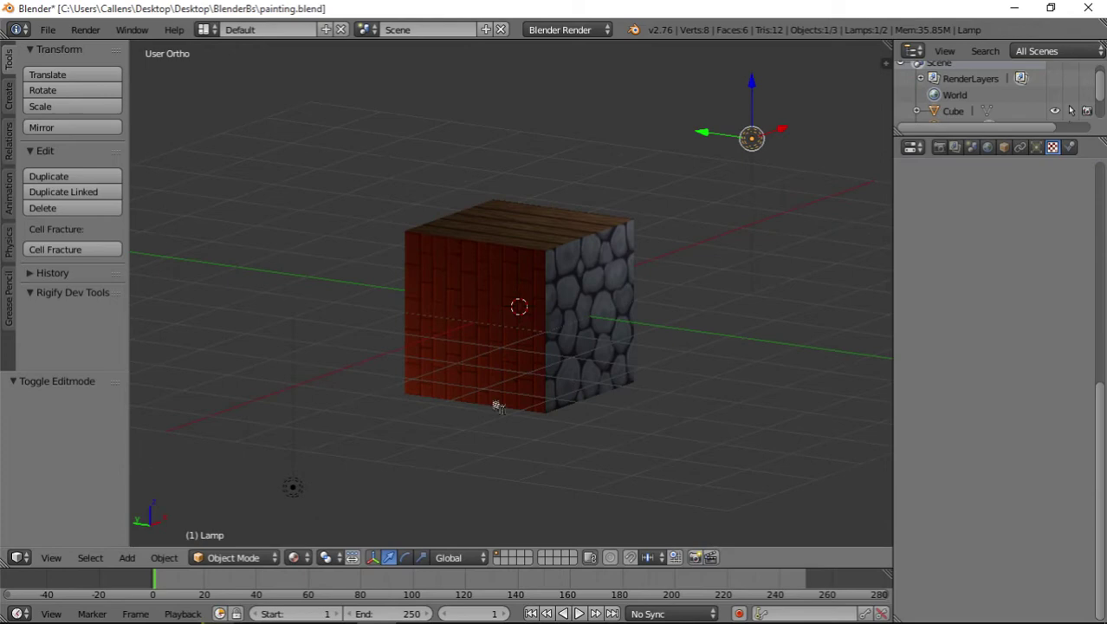
right_click(294, 493, "shift")
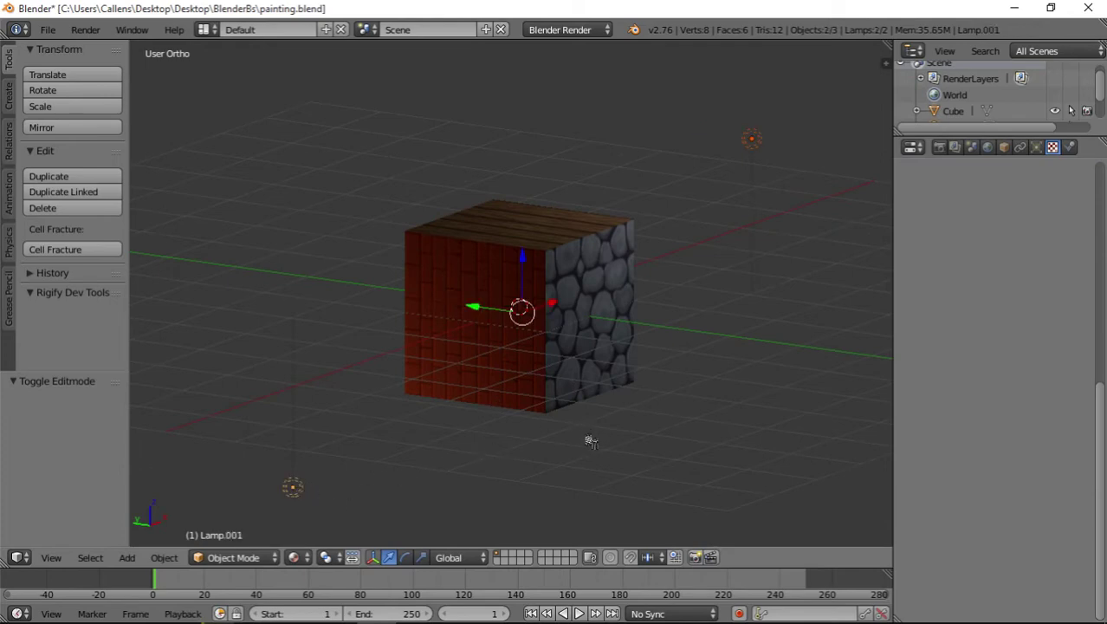
key("shift+d")
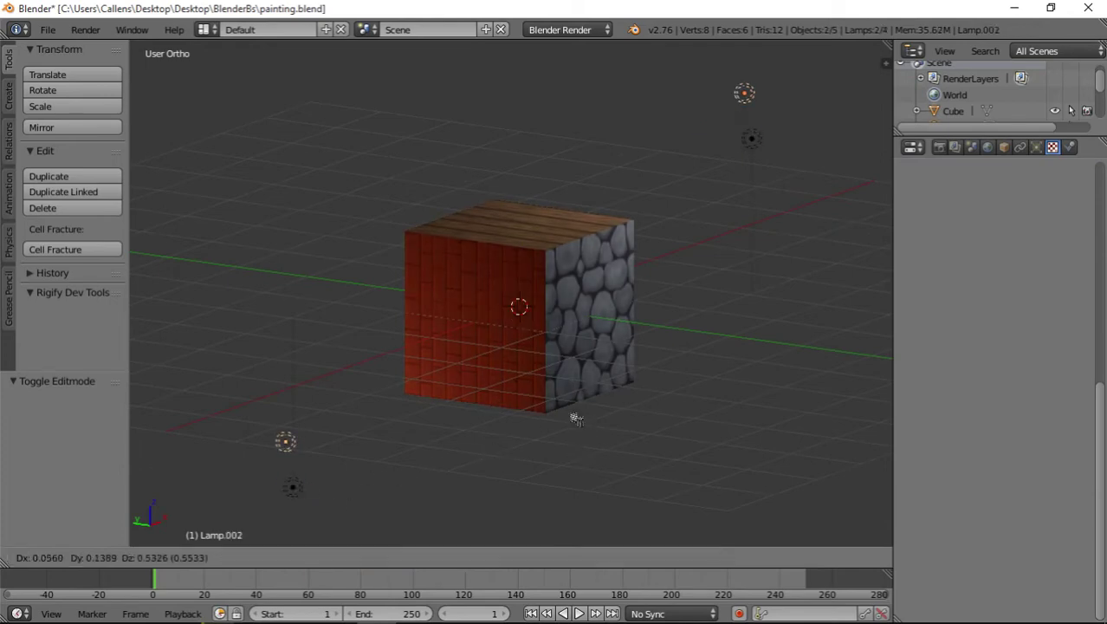
right_click(573, 415)
type("rz")
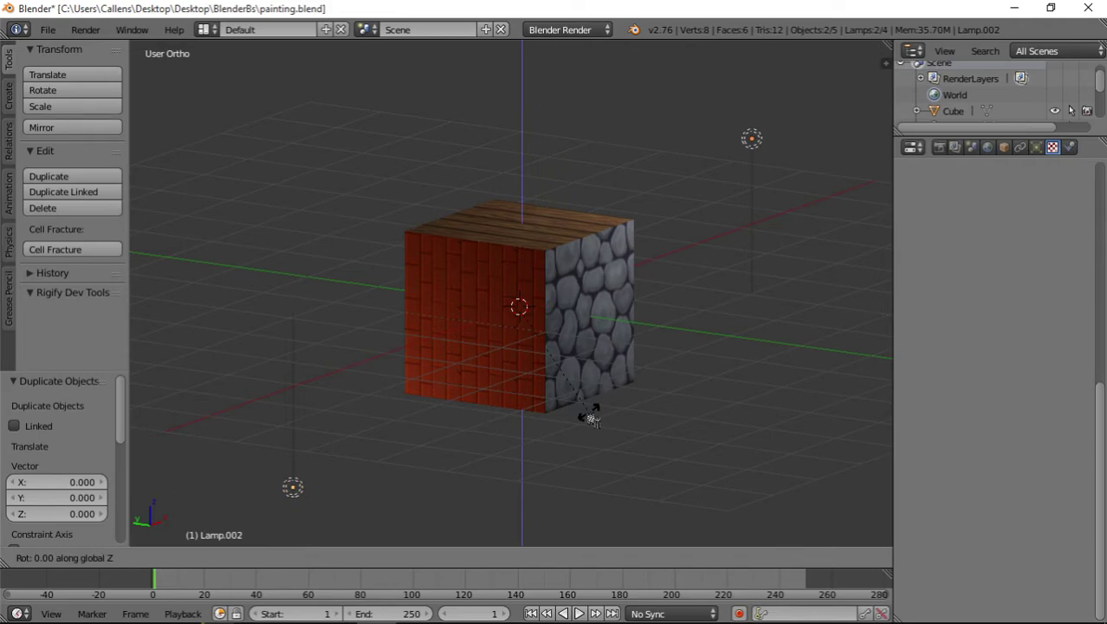
type("90")
key("Return")
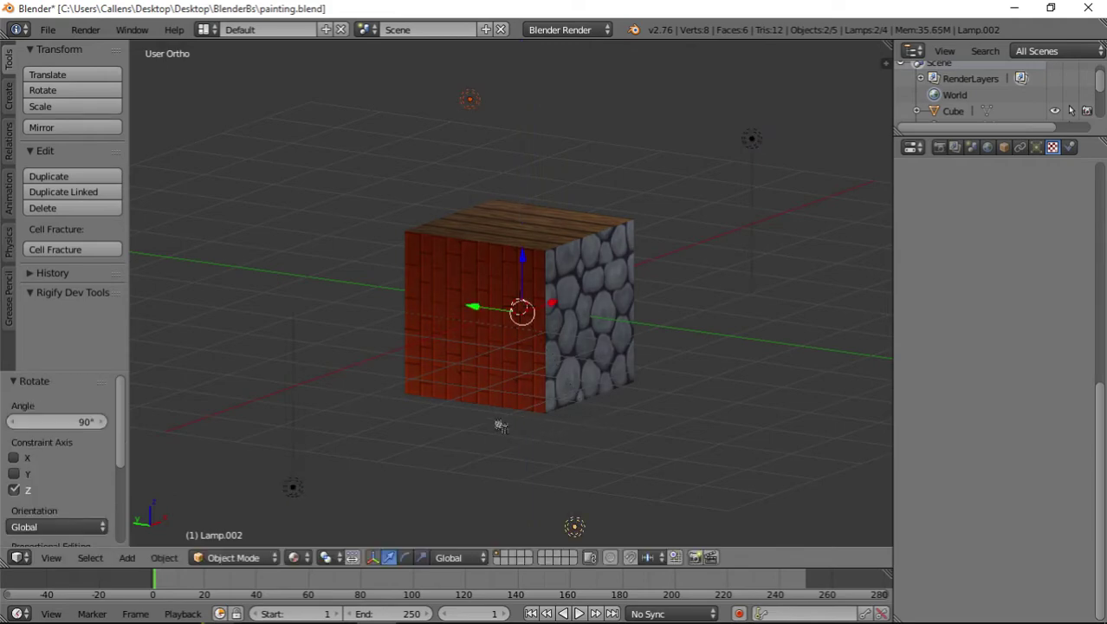
- Duplicate the two upper lamps and rotate them 180° around Z, then delete those copies
middle_click_drag(500, 426, 525, 354)
right_click(372, 134)
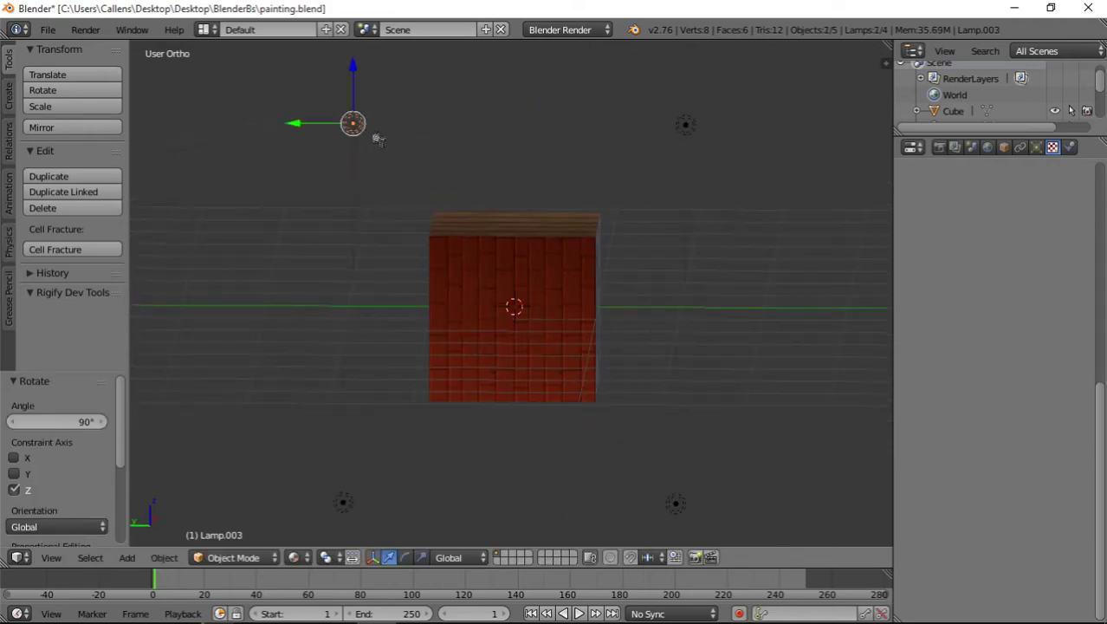
right_click(686, 128, "shift")
key("shift+d")
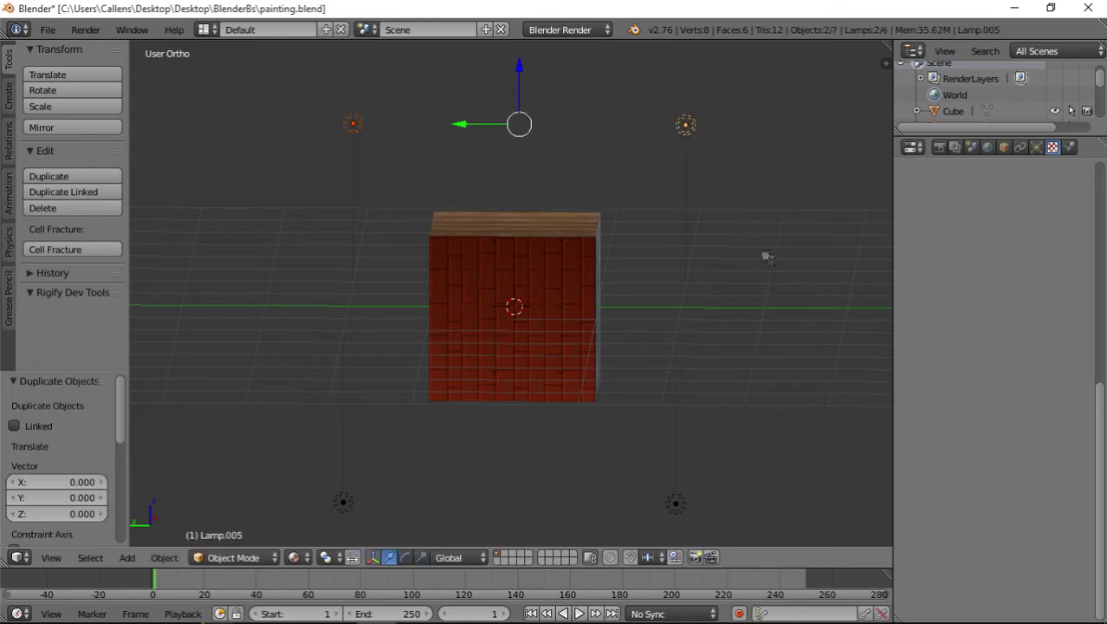
type("rz180")
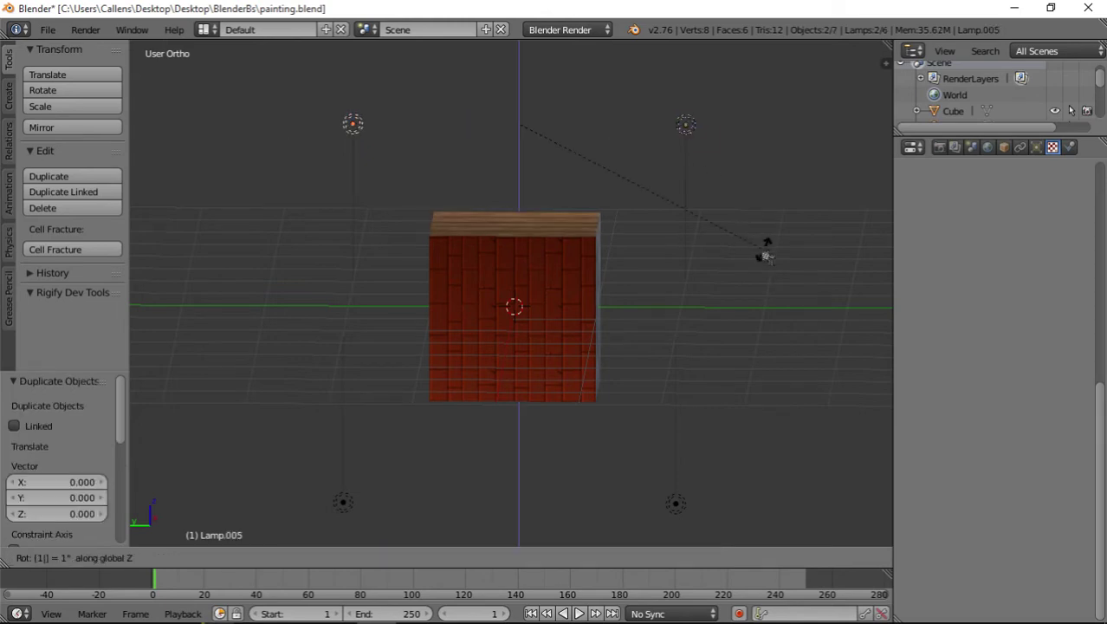
key("Return")
middle_click_drag(766, 286, 601, 327)
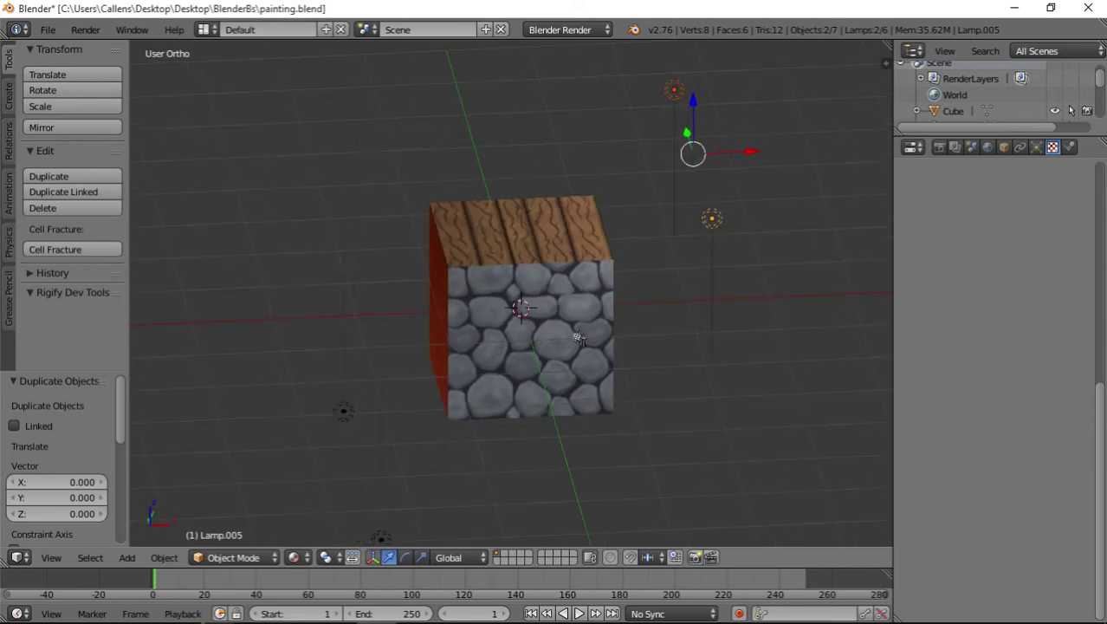
key("Delete")
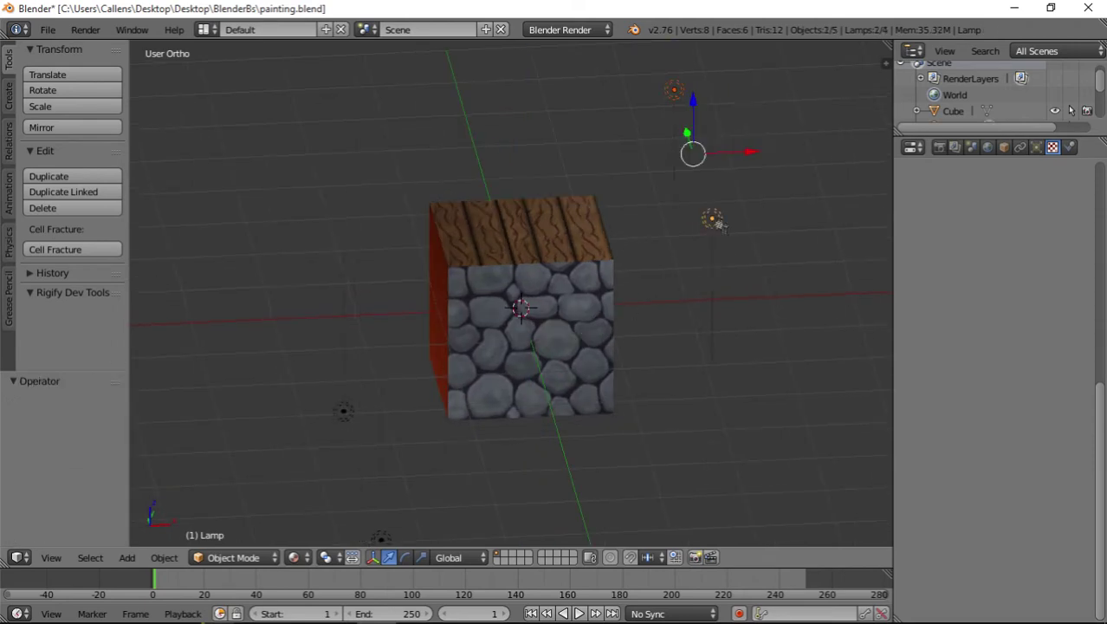
- Duplicate four selected lamps and rotate the copies 180° around Z to the cube's opposite side
right_click(382, 538, "shift")
right_click(343, 410, "shift")
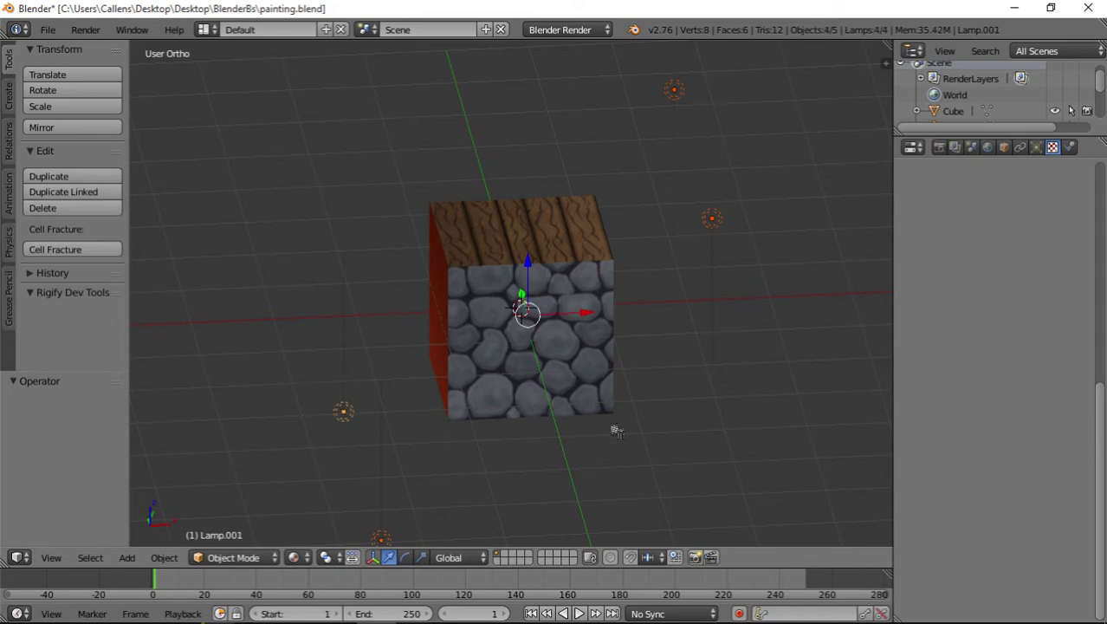
key("shift+d")
right_click(660, 428)
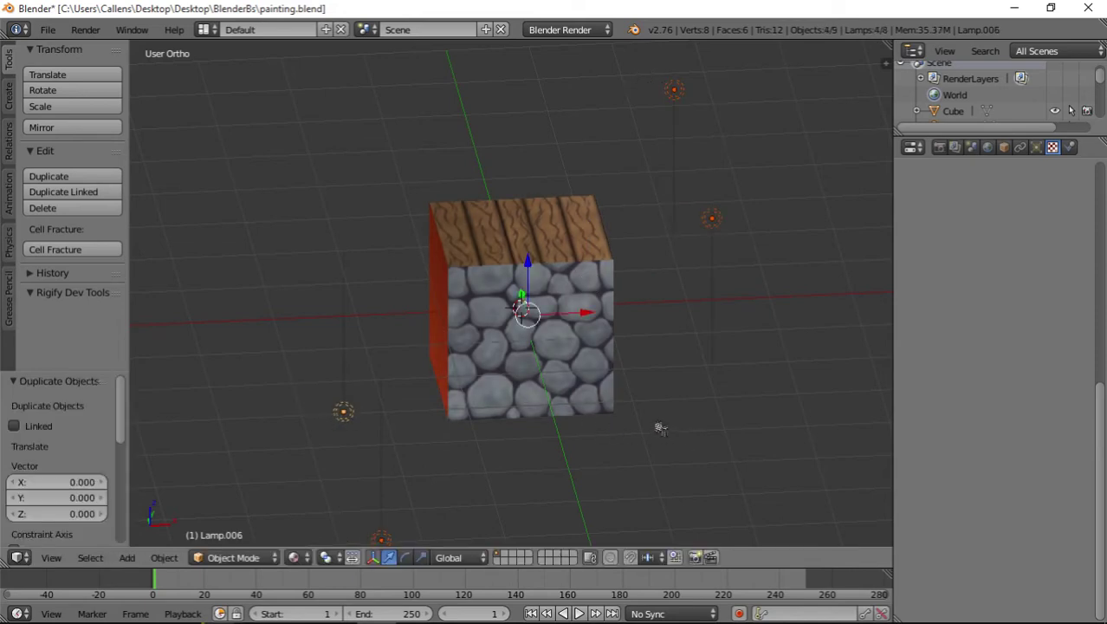
type("rz180")
key("Return")
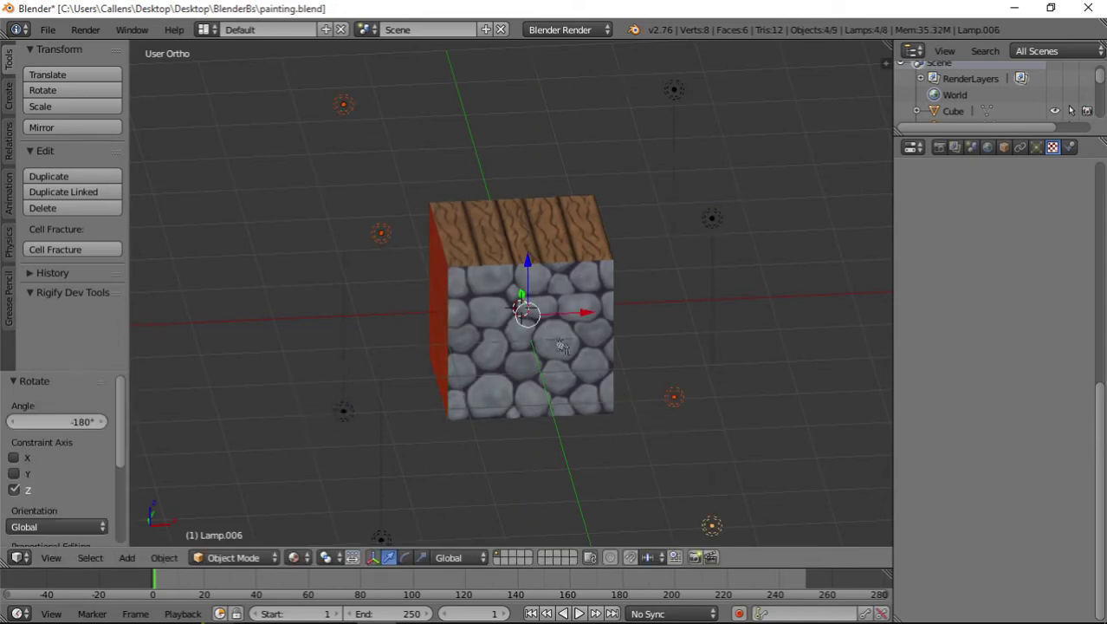
middle_click_drag(561, 347, 643, 313)
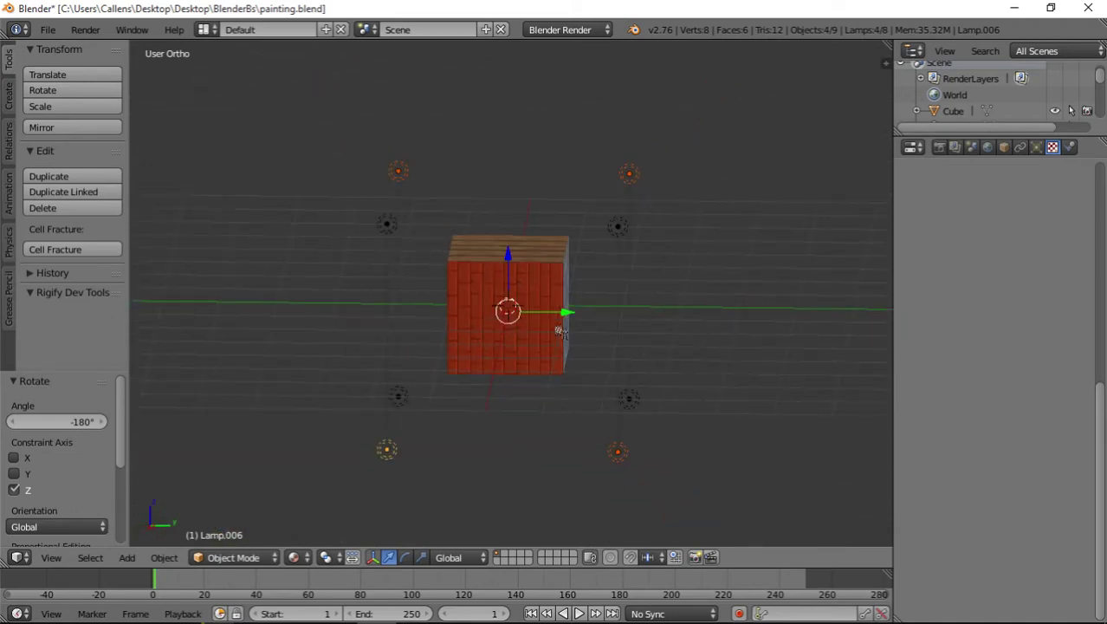
middle_click_drag(559, 330, 459, 312)
- Split the 3D view in two and make the right area an image editor
scroll(444, 305, "up", 4)
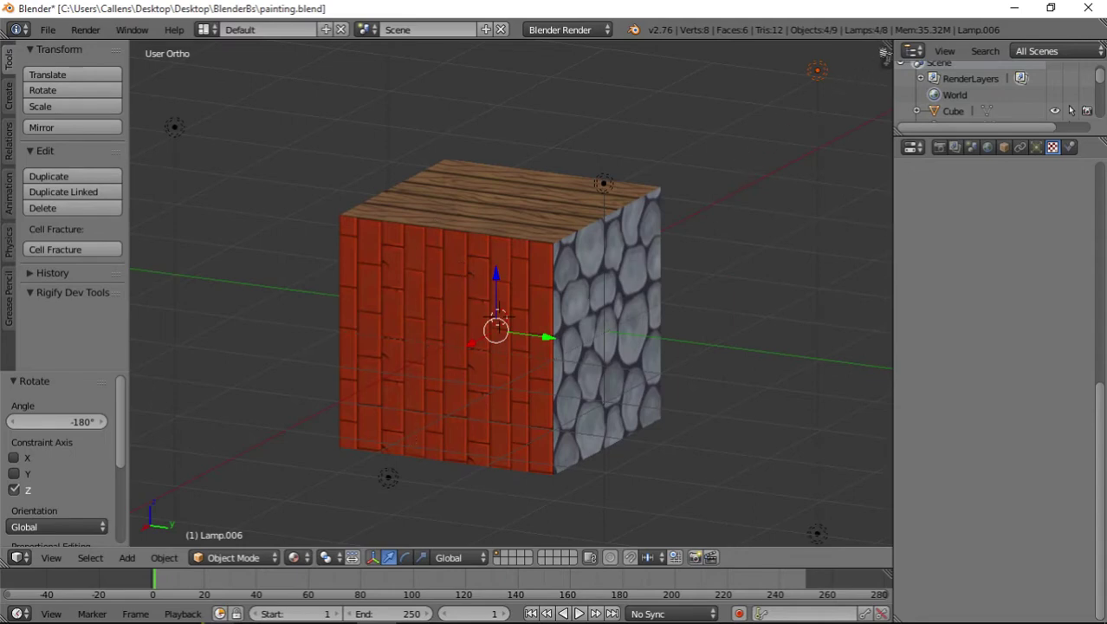
left_click_drag(886, 43, 490, 121)
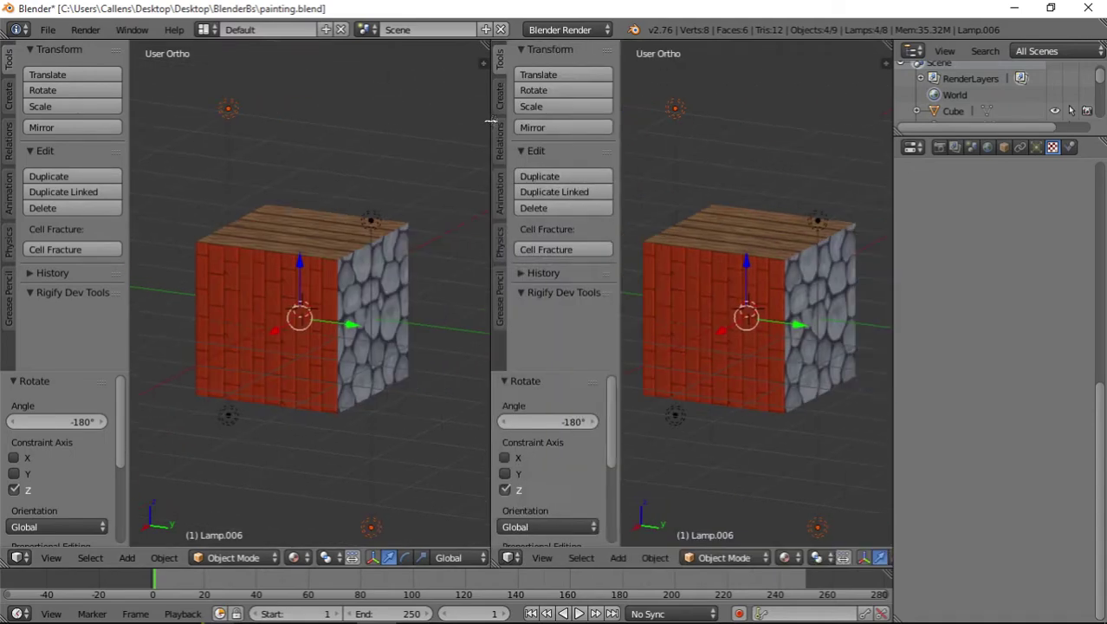
left_click(508, 557)
left_click(532, 431)
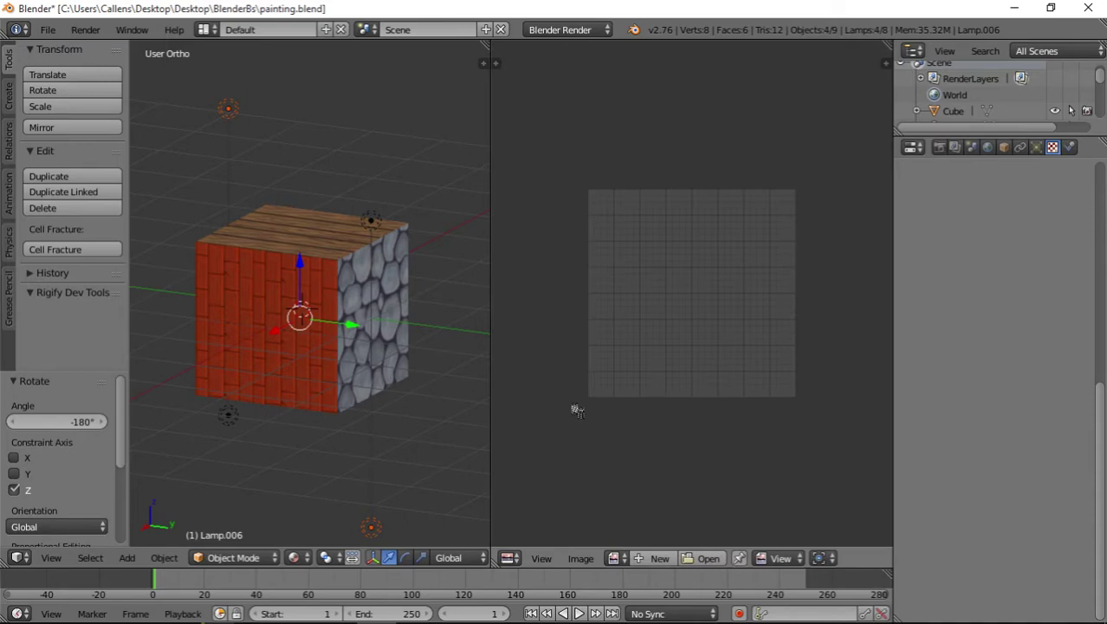
- Rotate the cube's UV islands 90° in Edit Mode so the bricks lie horizontally
right_click(340, 305)
key("Tab")
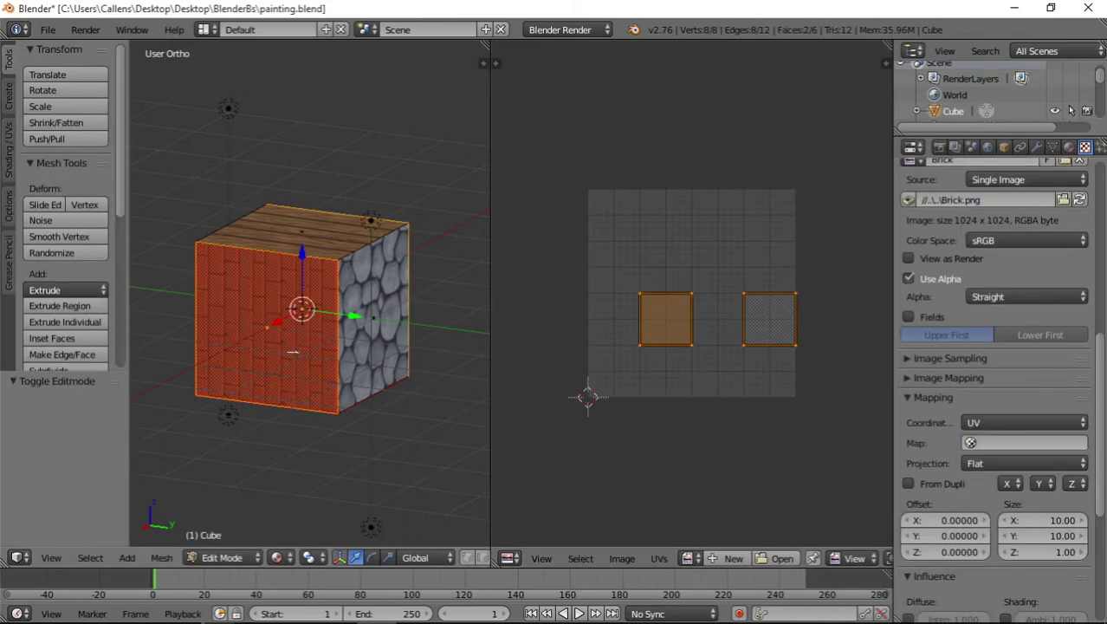
middle_click_drag(332, 292, 368, 335)
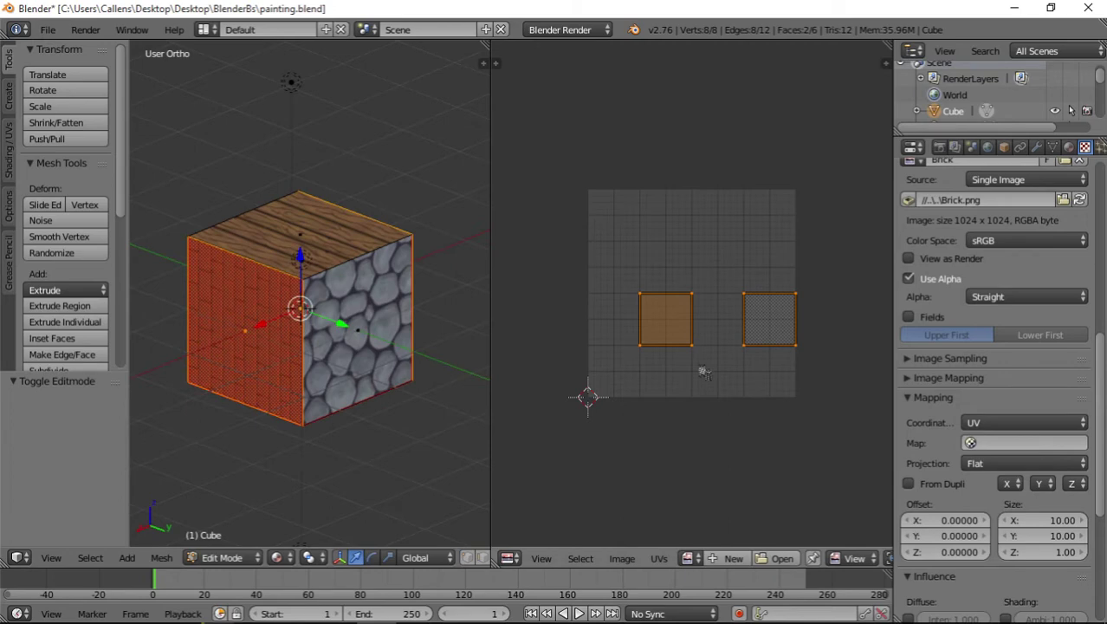
key("r")
key("BackSpace")
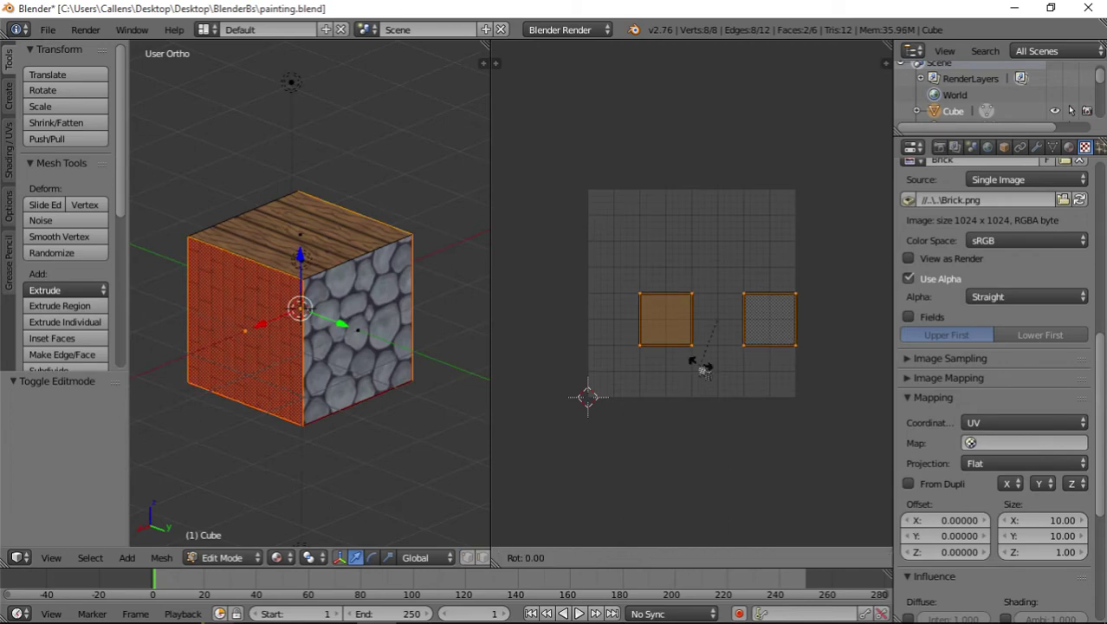
type("90")
key("Return")
key("Tab")
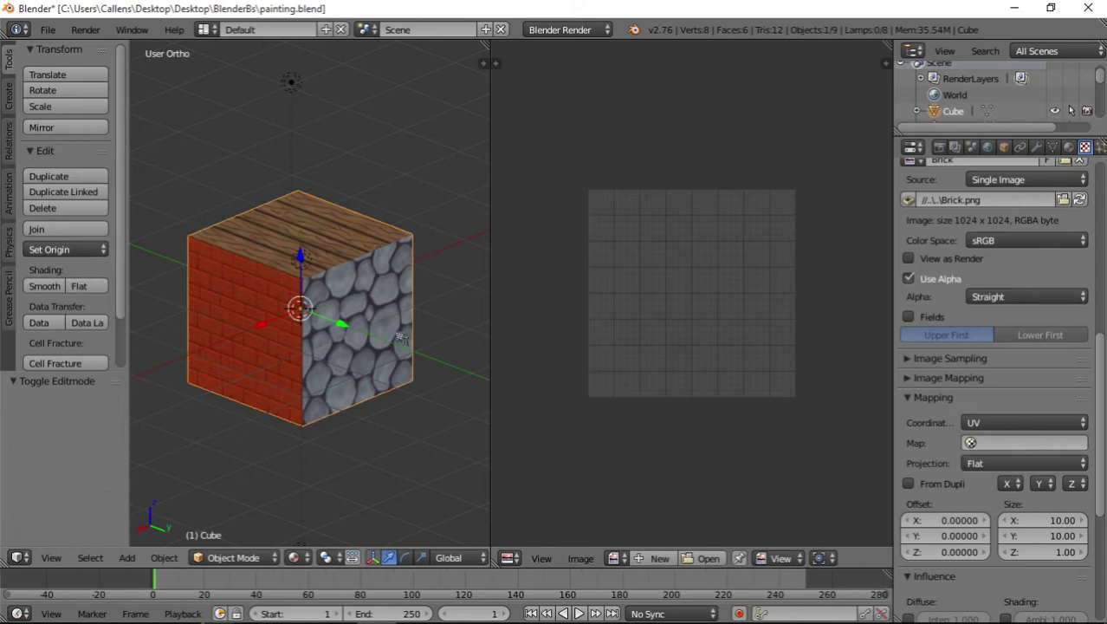
middle_click_drag(304, 381, 337, 326)
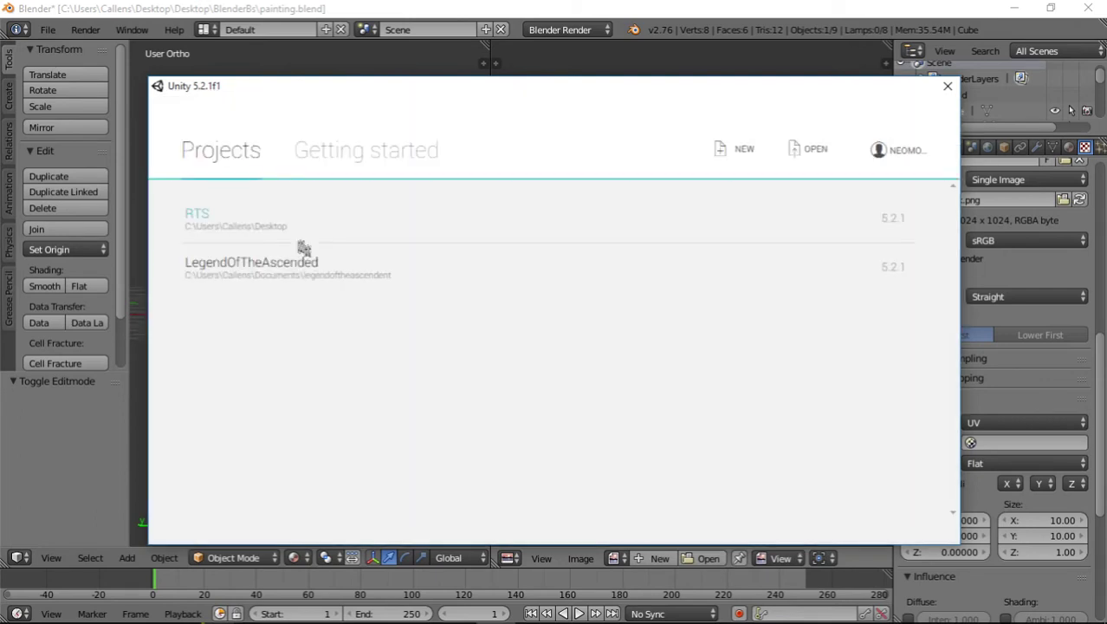
left_click(205, 221)
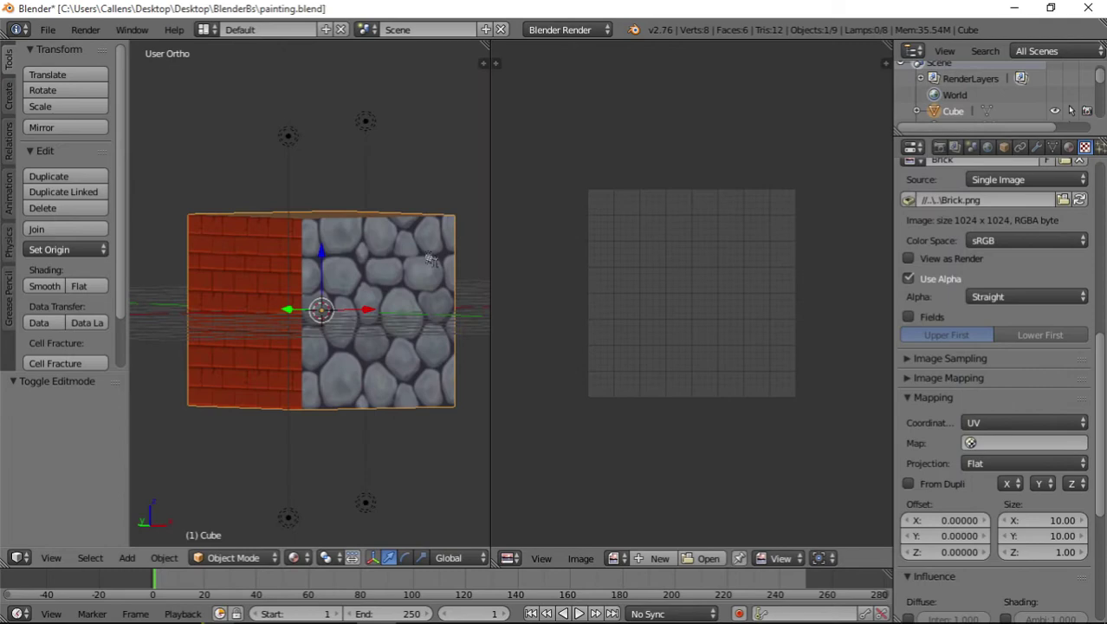
middle_click_drag(431, 260, 332, 306)
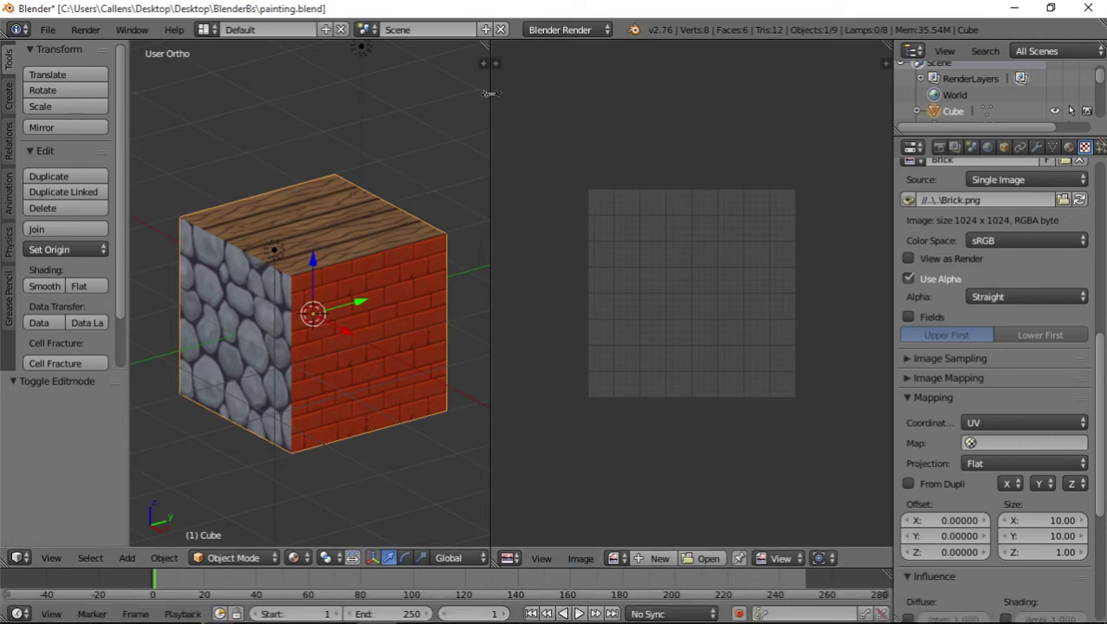
left_click_drag(490, 94, 600, 120)
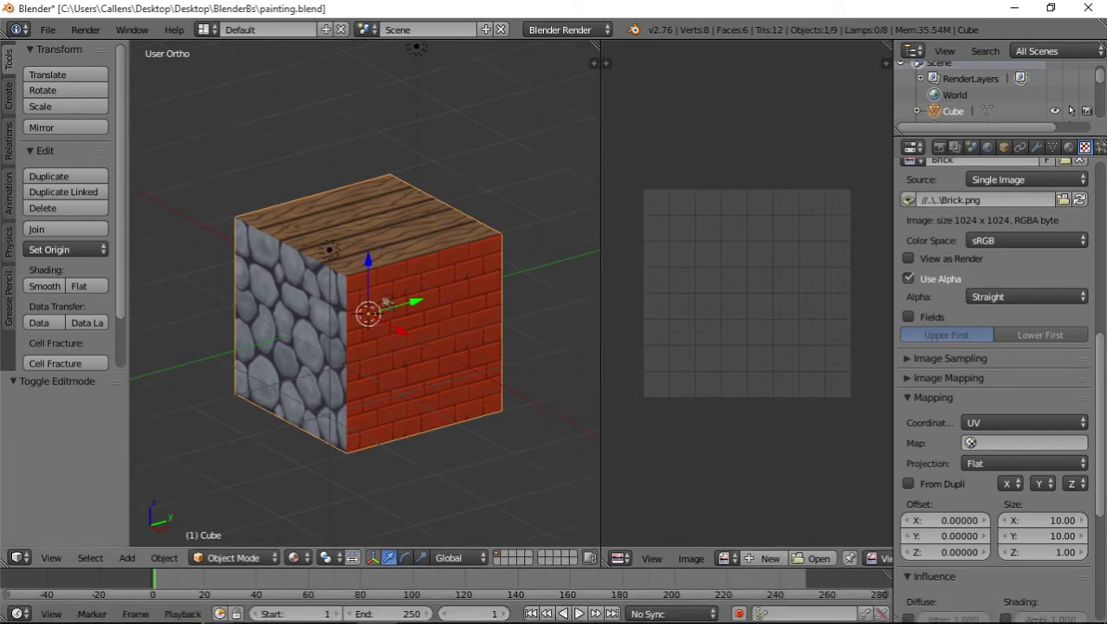
middle_click_drag(353, 324, 528, 336)
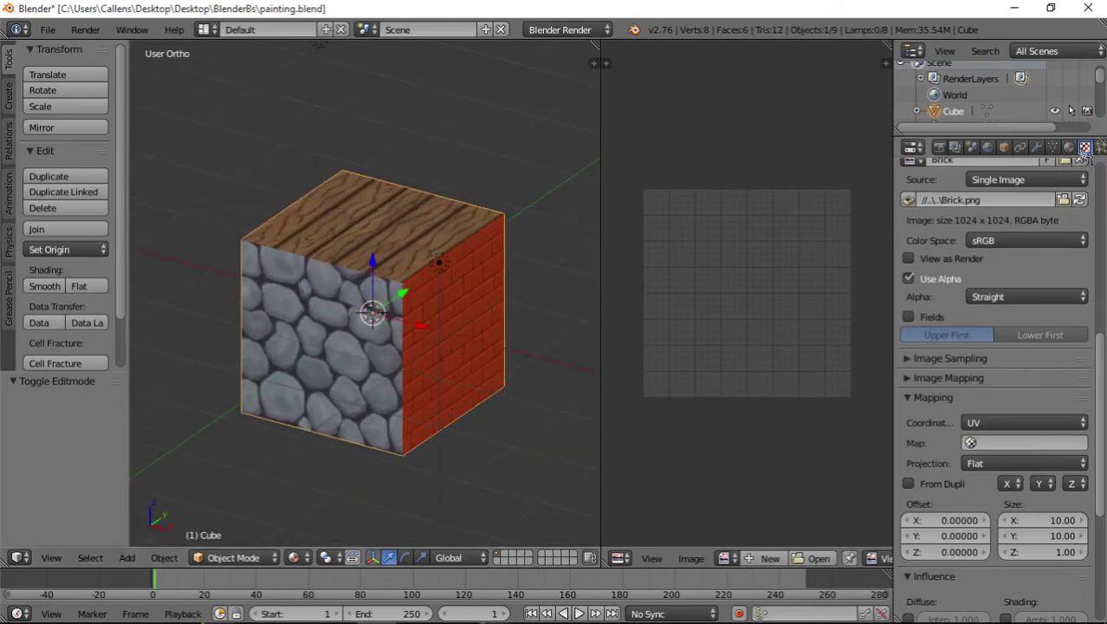
- Add a second UV map to the cube in Mesh Data and name it BakedUVs
scroll(1044, 149, "down", 1)
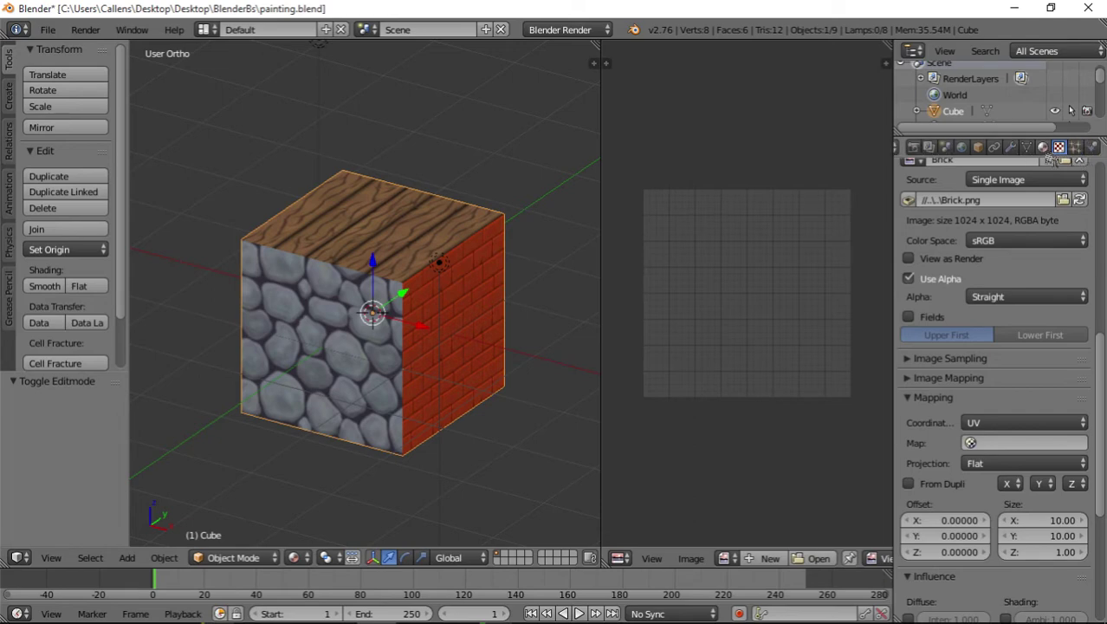
left_click(1028, 147)
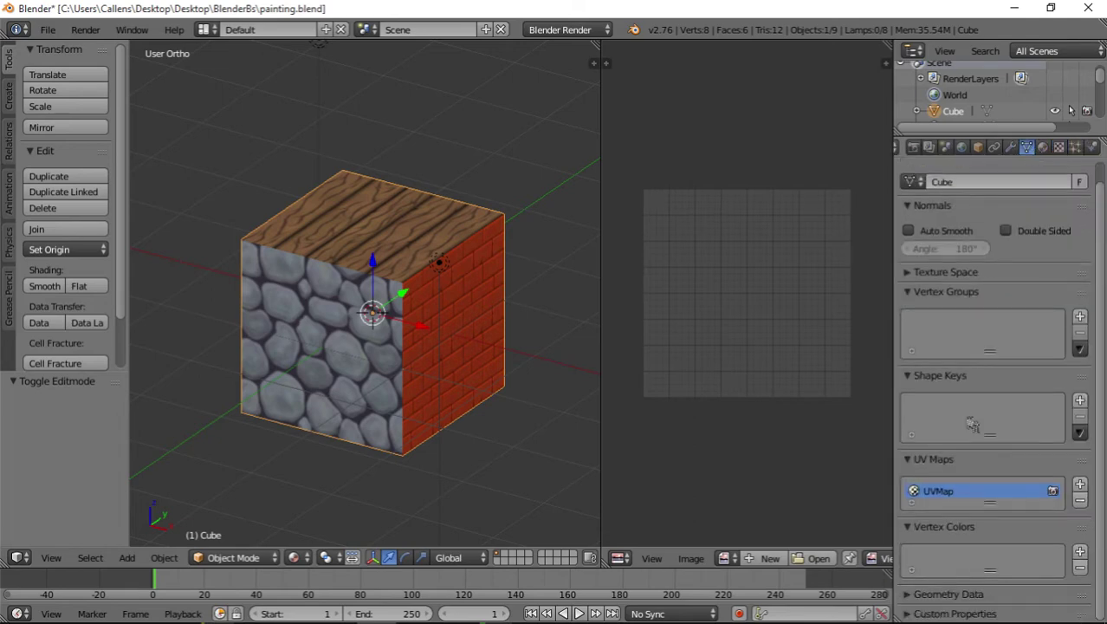
left_click(1079, 484)
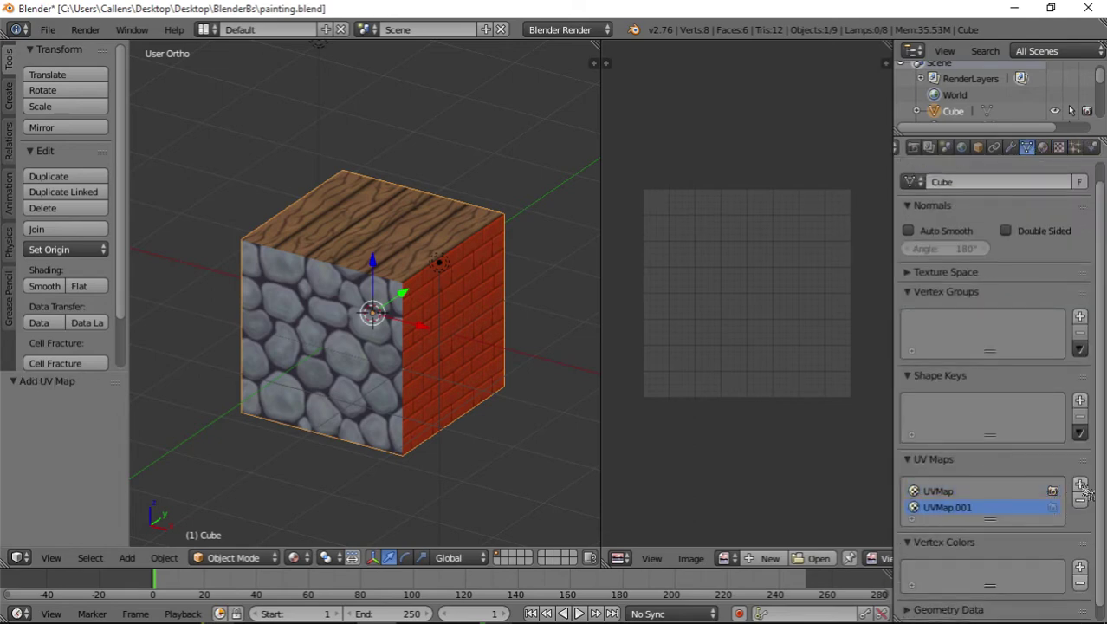
double_click(947, 507)
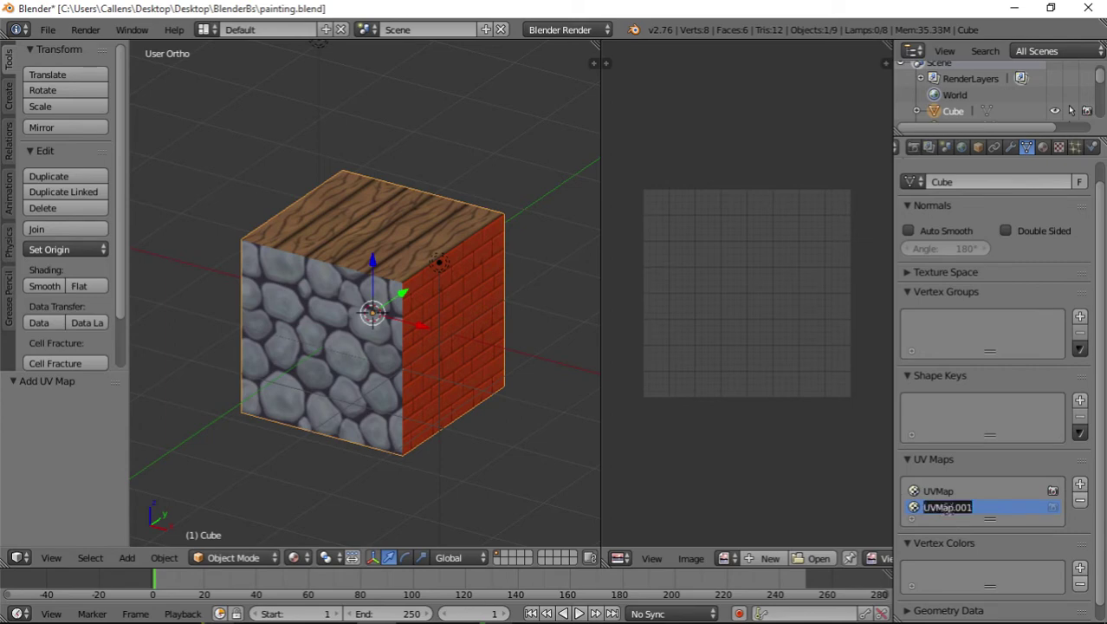
type("BakedUV")
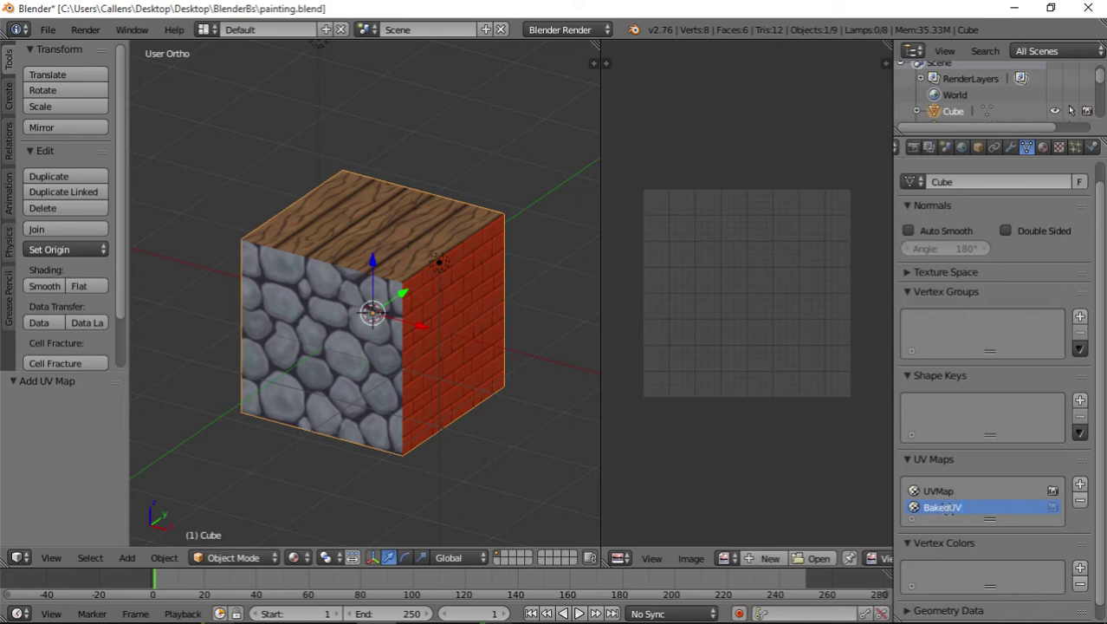
type("s")
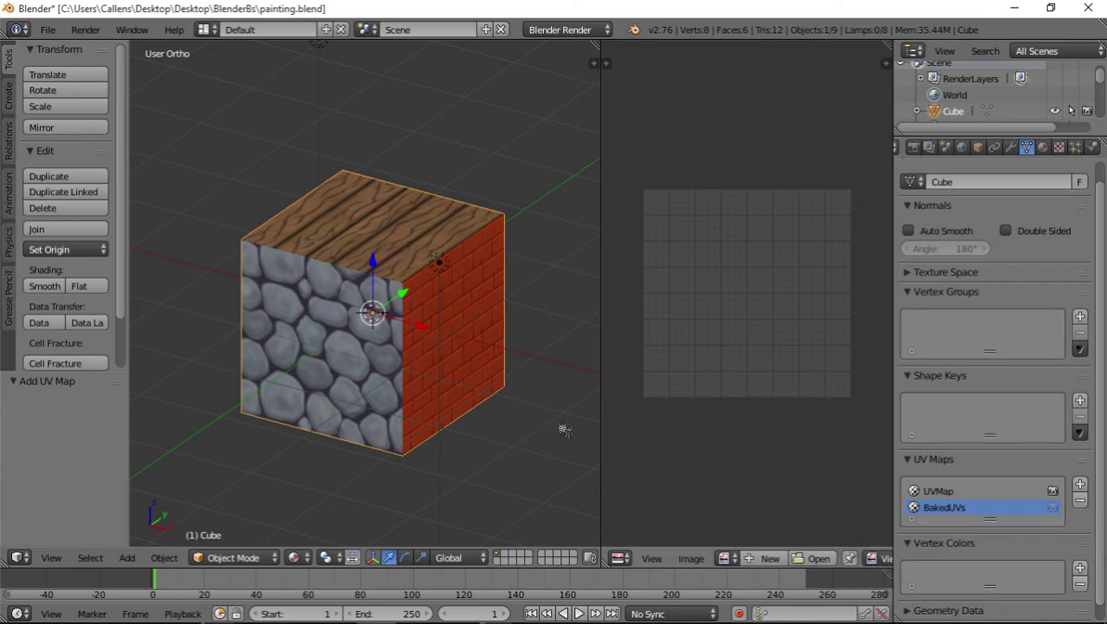
- Select all faces in Edit Mode and Unwrap them into a cross-shaped layout
key("Tab")
key("a")
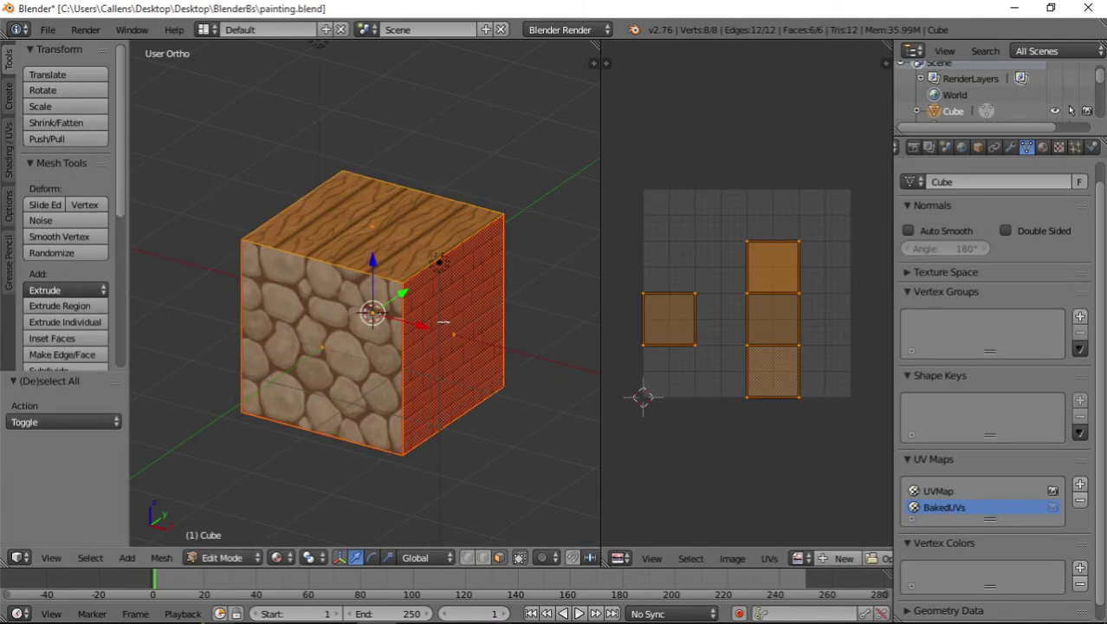
key("u")
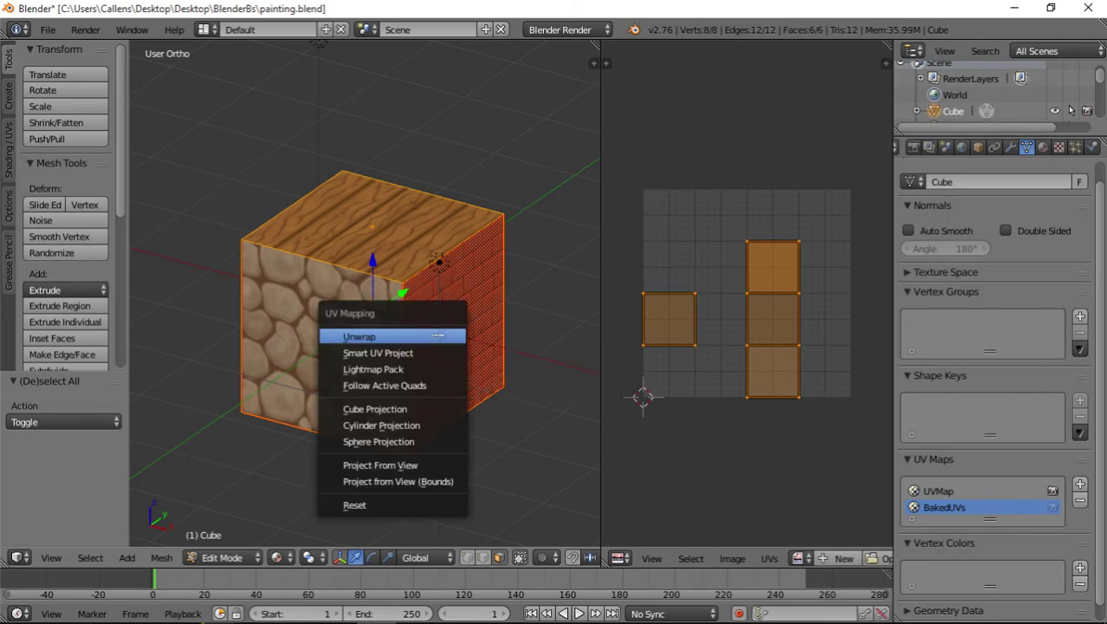
left_click(437, 334)
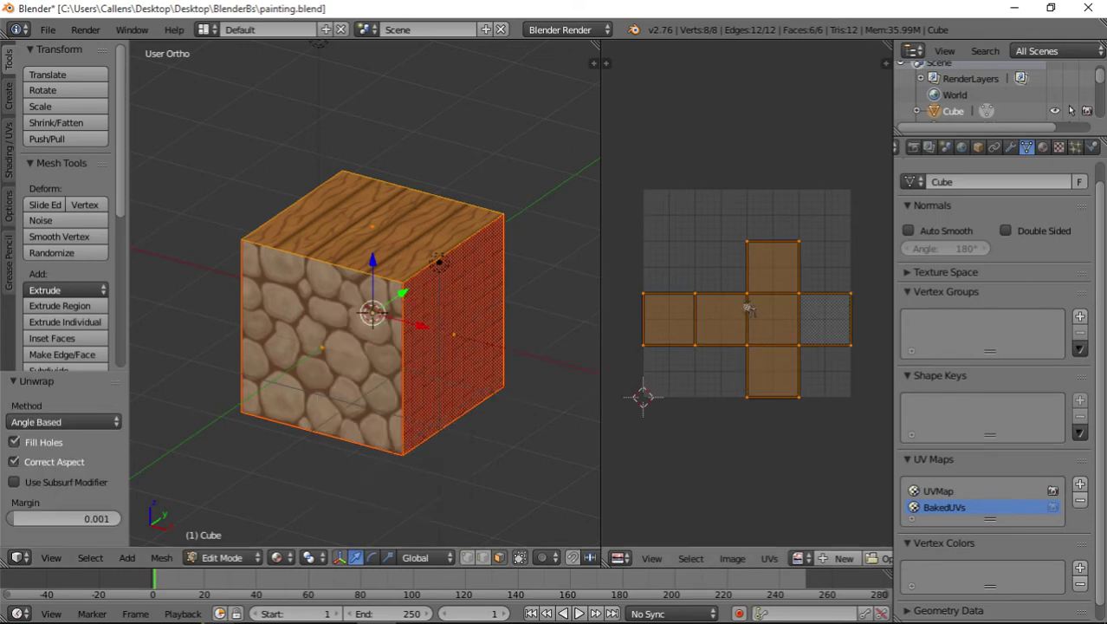
key("Tab")
middle_click_drag(491, 365, 438, 359)
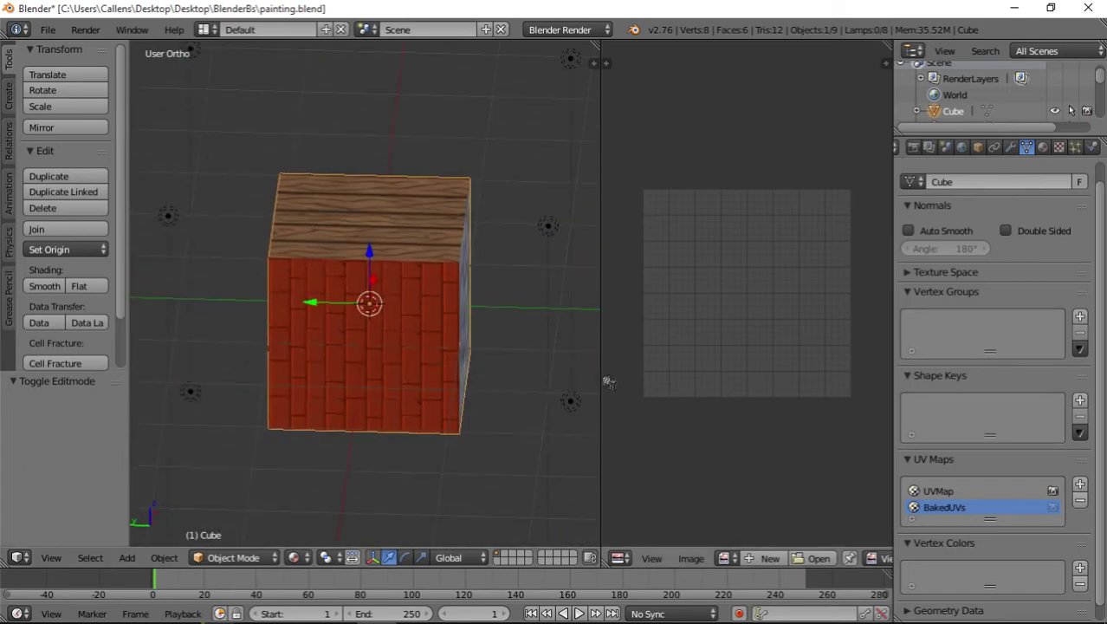
- Widen the image editor and create a blank black 1024×1024 image called Untitled
left_click_drag(600, 371, 522, 372)
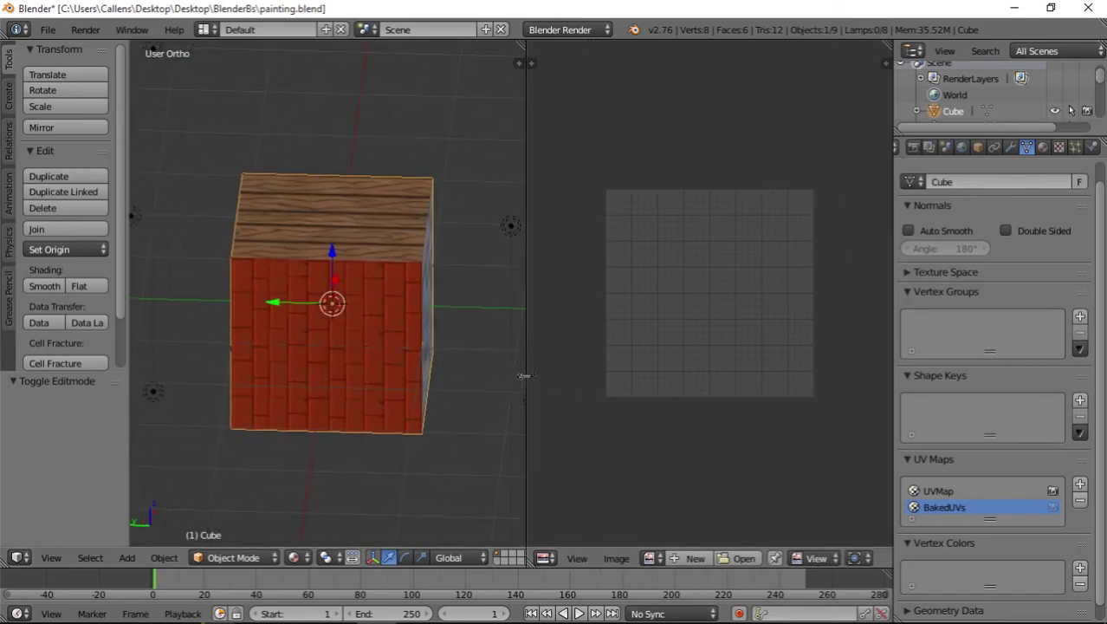
left_click(686, 558)
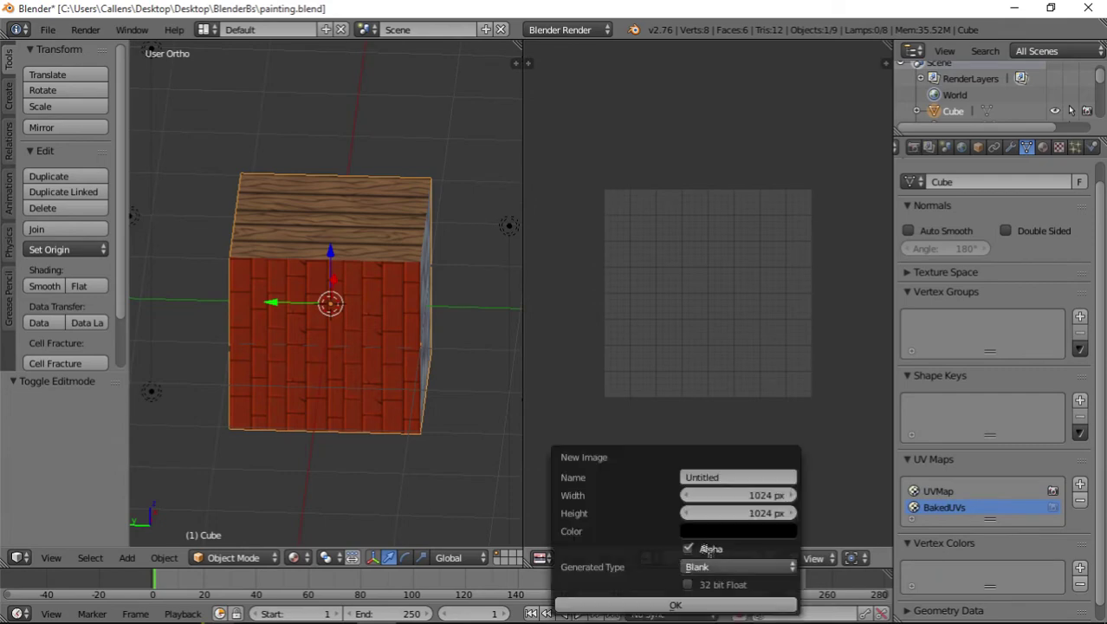
left_click(753, 494)
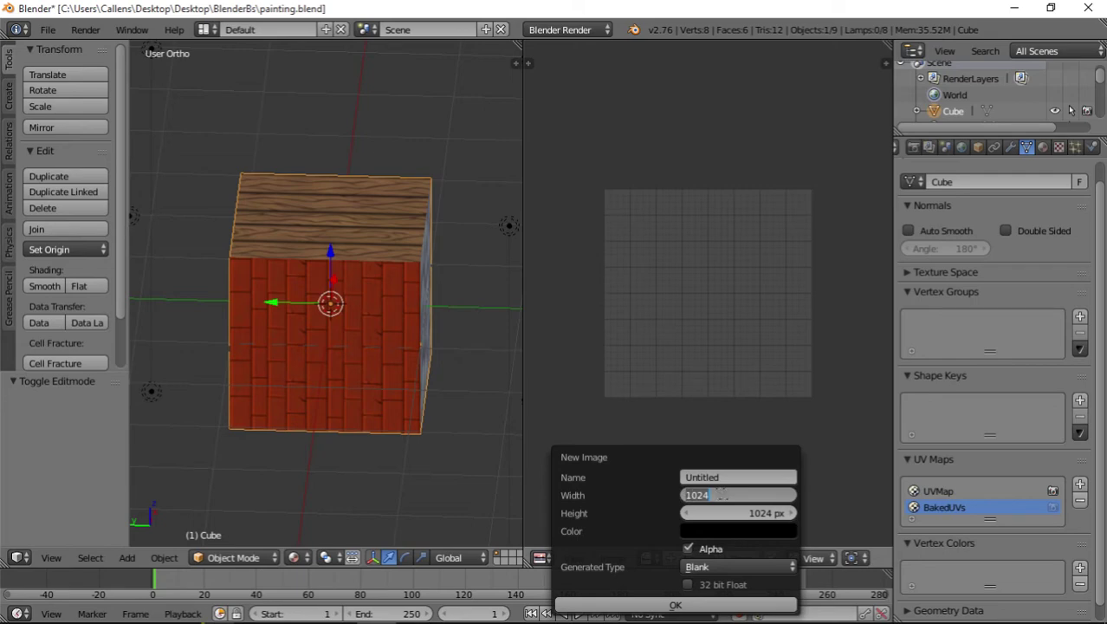
type("4")
left_click(676, 604)
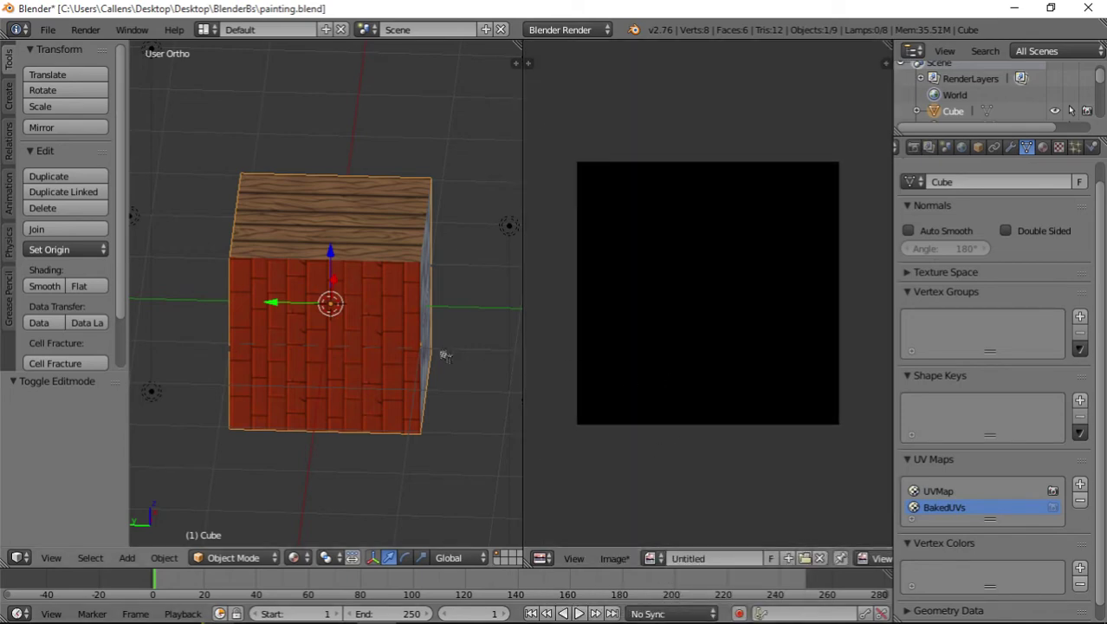
key("Tab")
- Show the Untitled image behind the UVs and begin moving the layout along Y
left_click(719, 557)
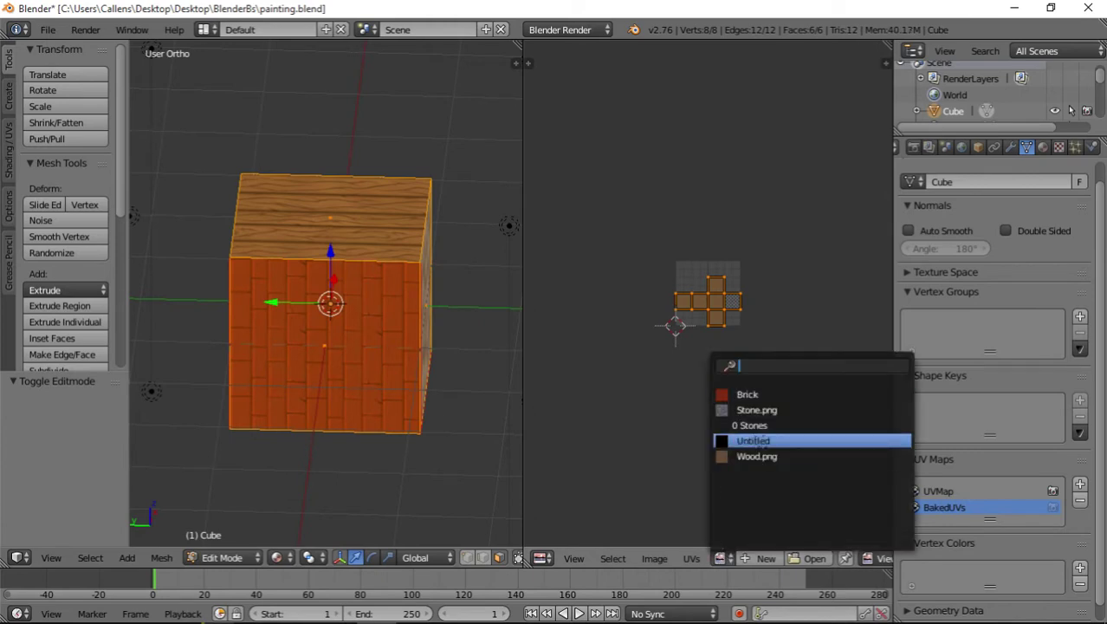
left_click(754, 441)
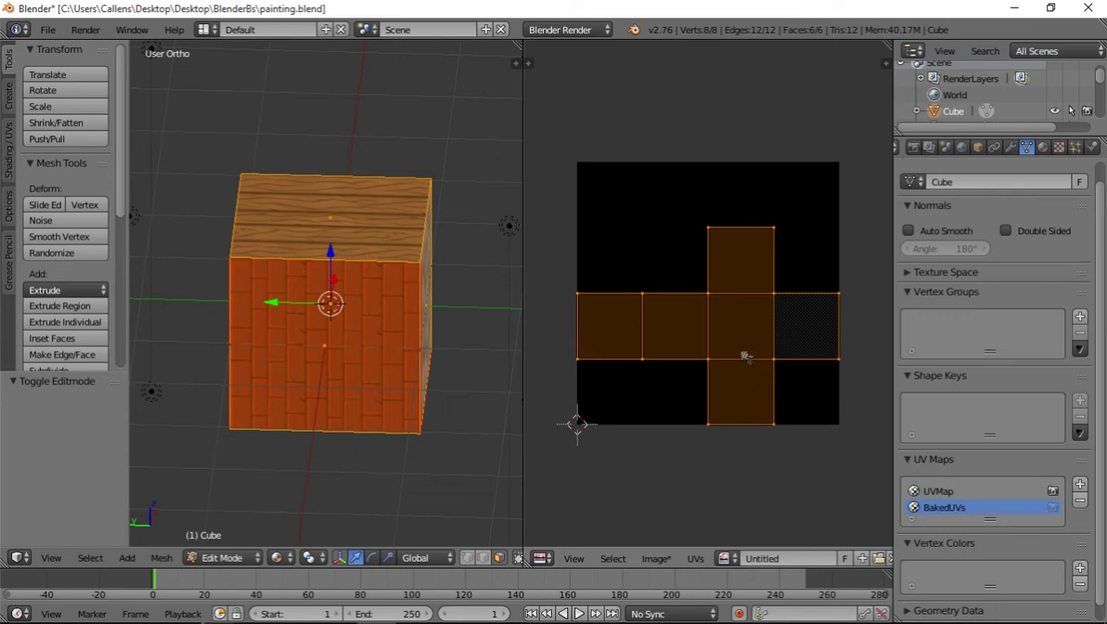
key("g")
key("y")
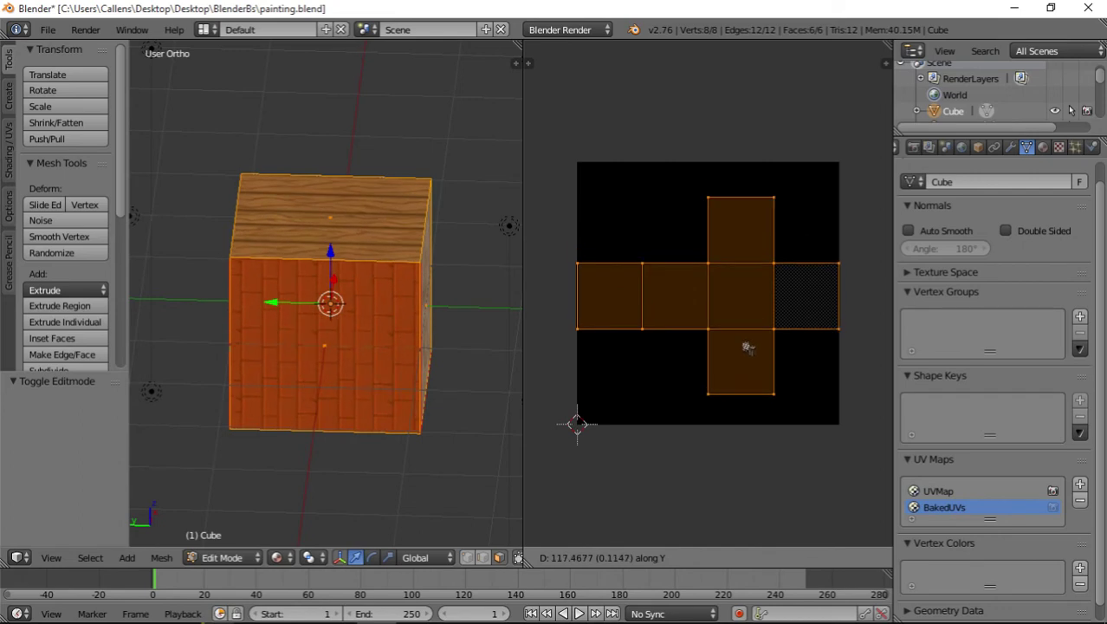
- Confirm the UVs' upward shift and bring up the render settings in Object Mode
left_click(747, 345)
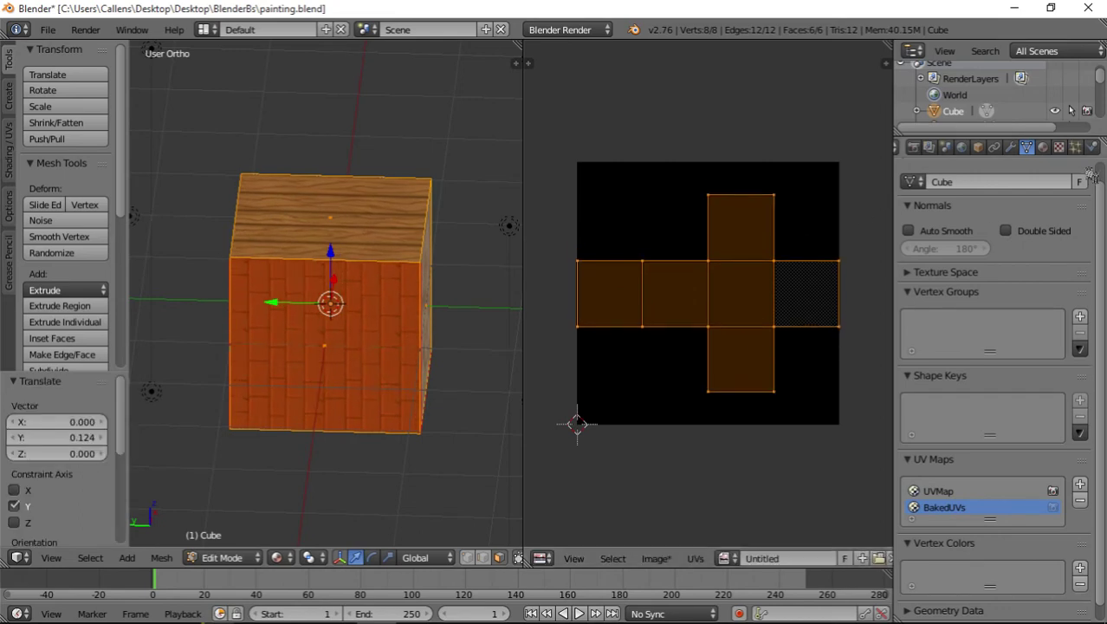
left_click(913, 148)
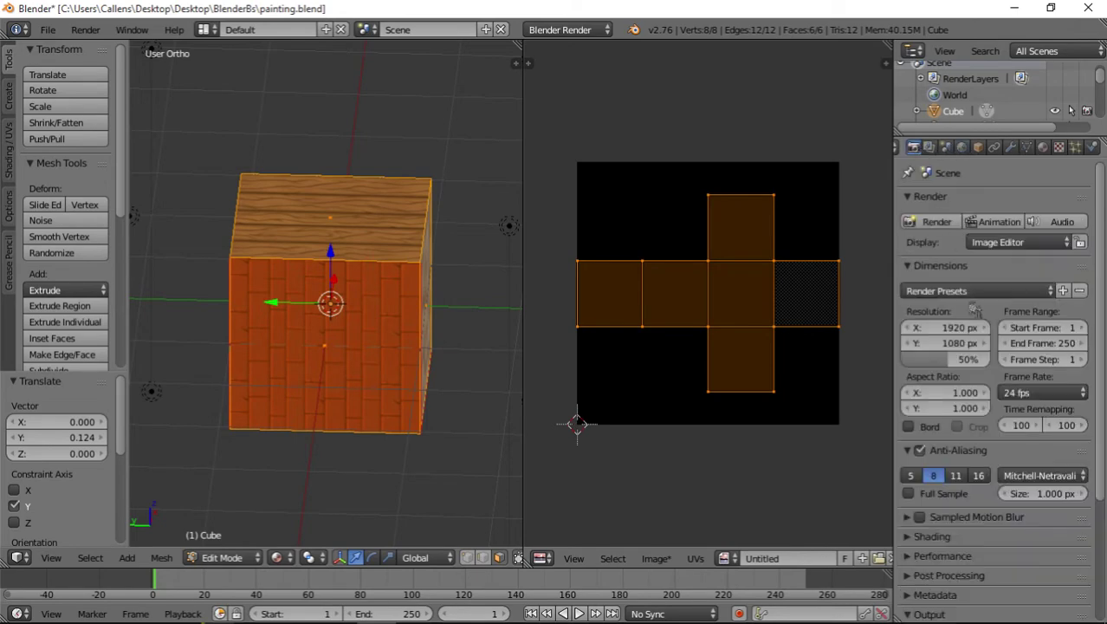
scroll(983, 433, "down", 7)
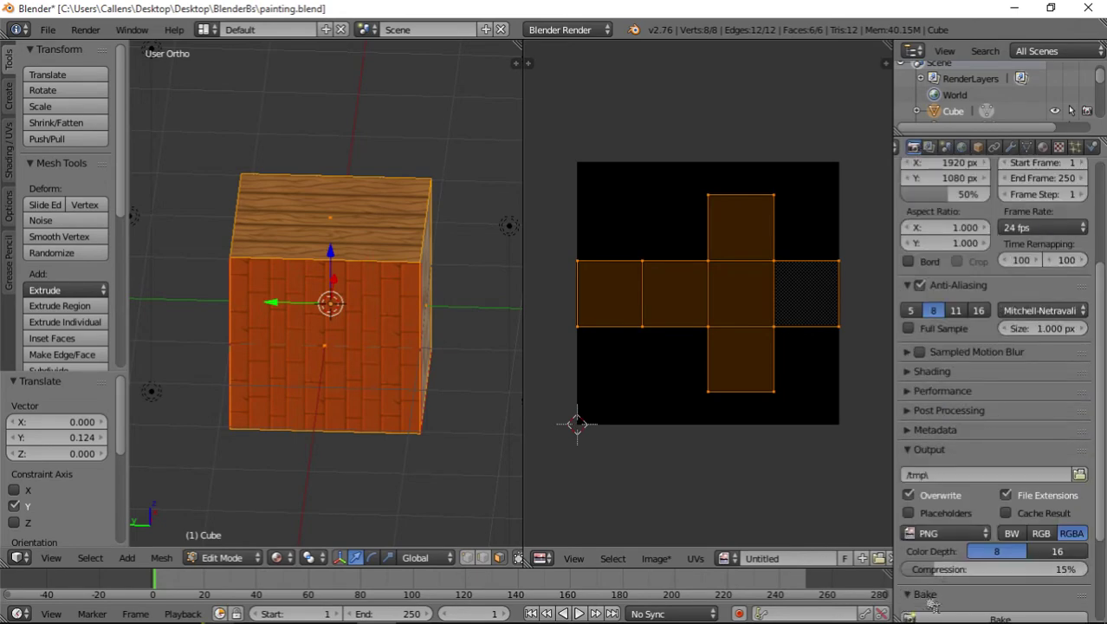
scroll(977, 489, "down", 1)
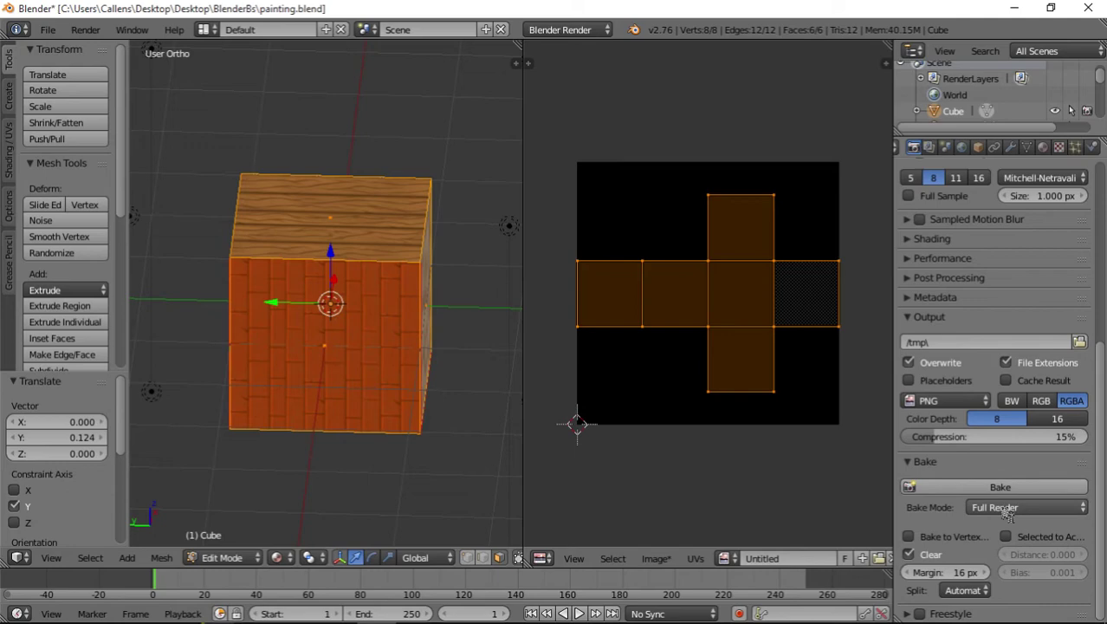
key("Tab")
mouse_move(358, 381)
middle_mouse_down()
mouse_move(338, 385)
mouse_move(362, 392)
middle_mouse_up()
middle_click_drag(257, 387, 385, 362)
scroll(384, 362, "down", 4)
middle_click_drag(295, 381, 366, 314)
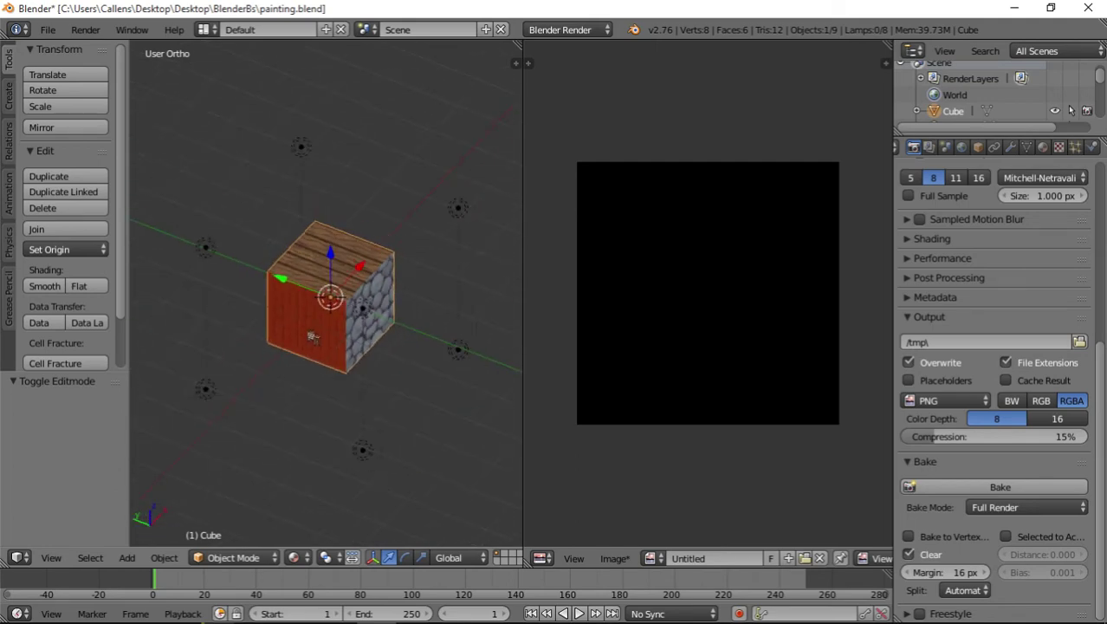
scroll(317, 346, "up", 1)
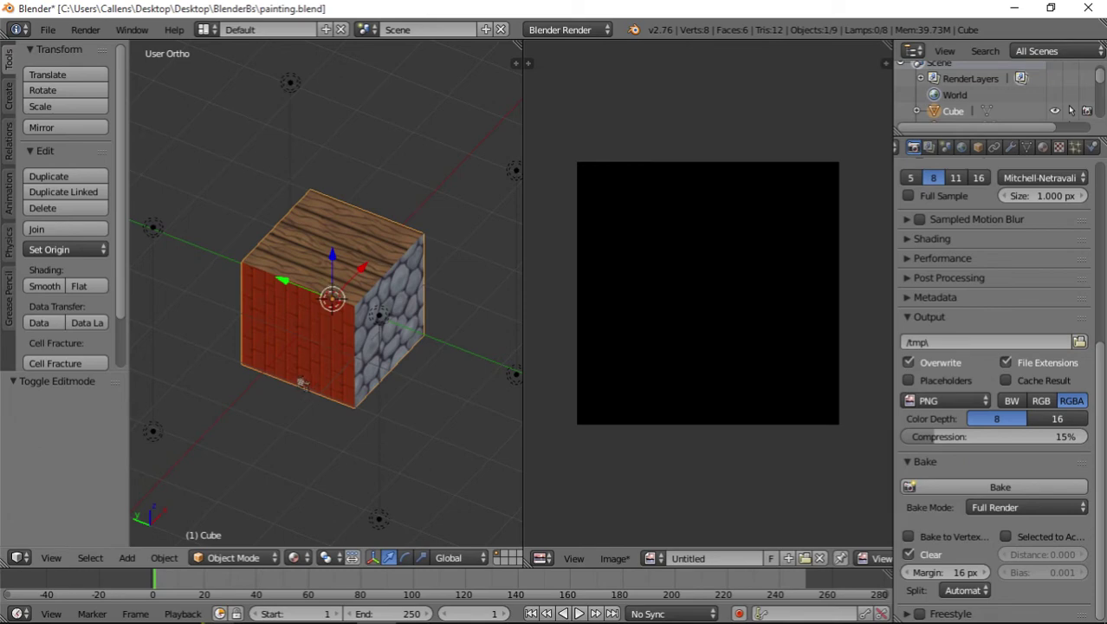
- Set Bake Mode to Textures and bake into the Untitled image
left_click(1024, 510)
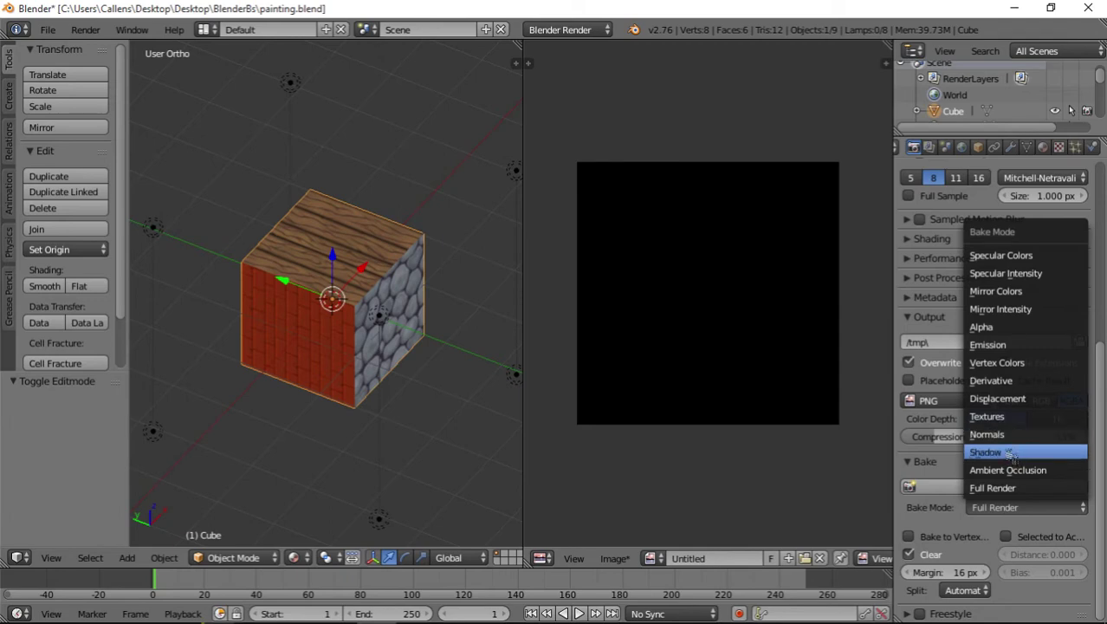
left_click(1010, 418)
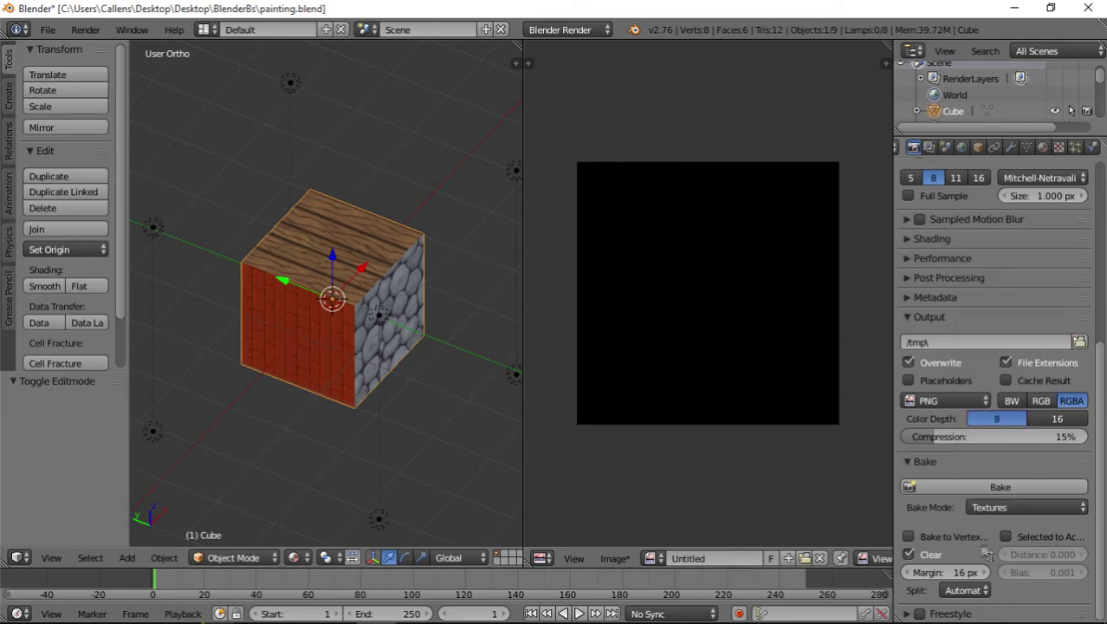
left_click(1001, 488)
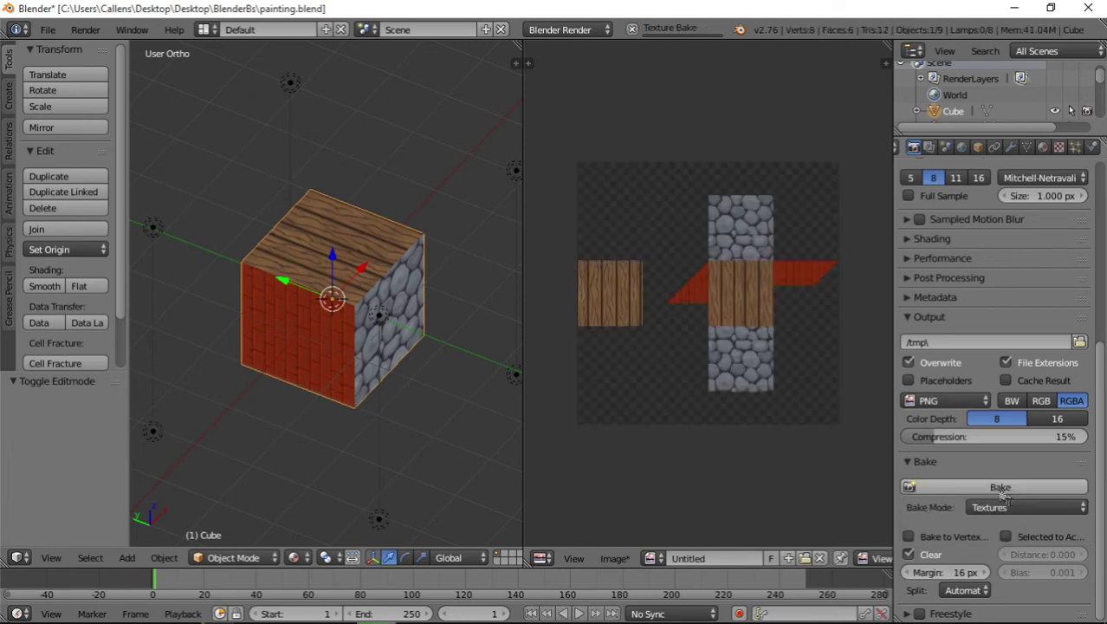
scroll(728, 394, "up", 4)
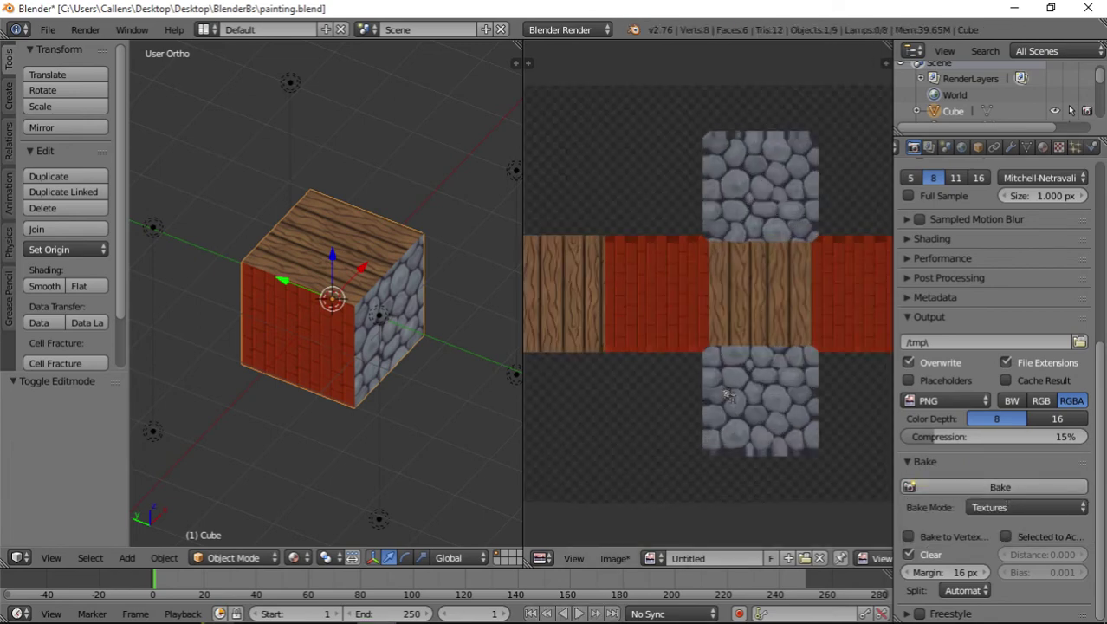
scroll(729, 395, "down", 2)
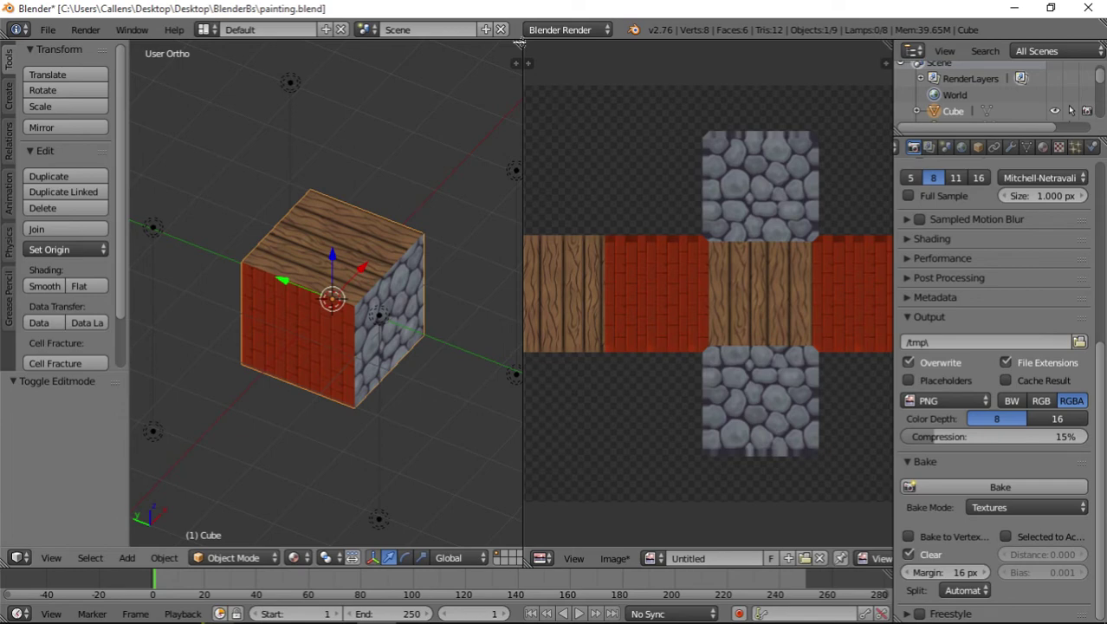
- Export the cube as tutorialcartoon.obj to the Desktop, then switch to Unity
left_click_drag(518, 43, 637, 95)
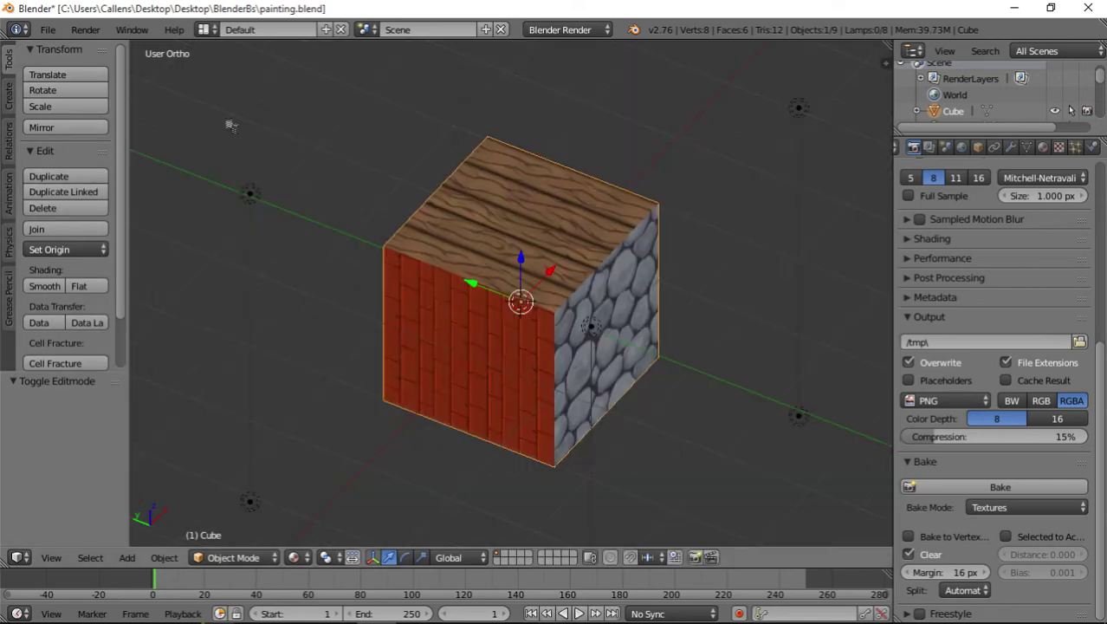
left_click(48, 29)
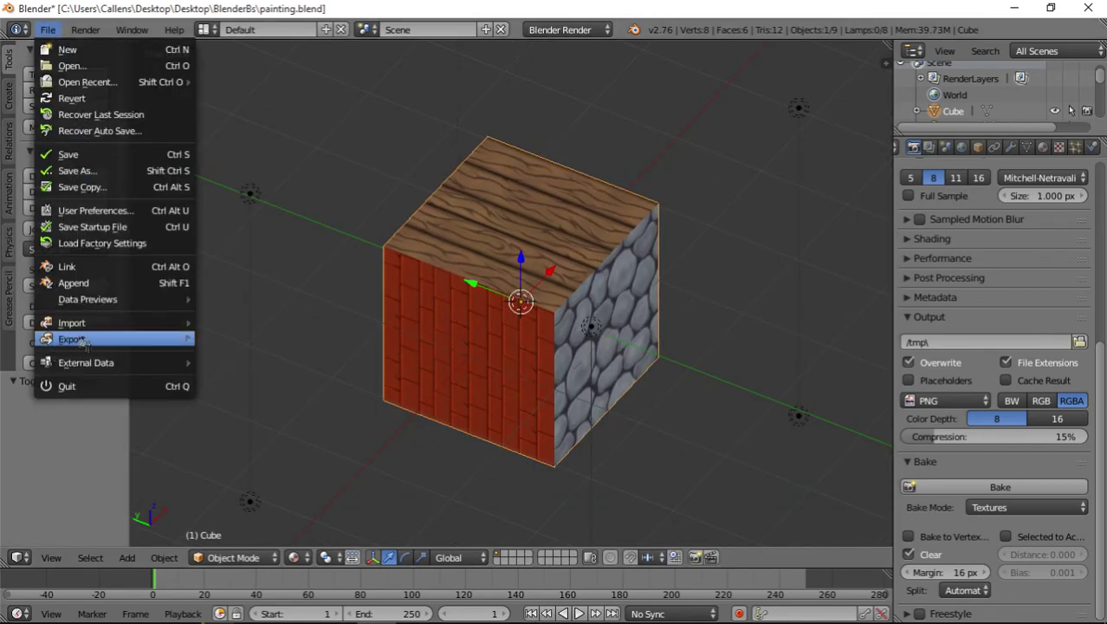
mouse_move(82, 344)
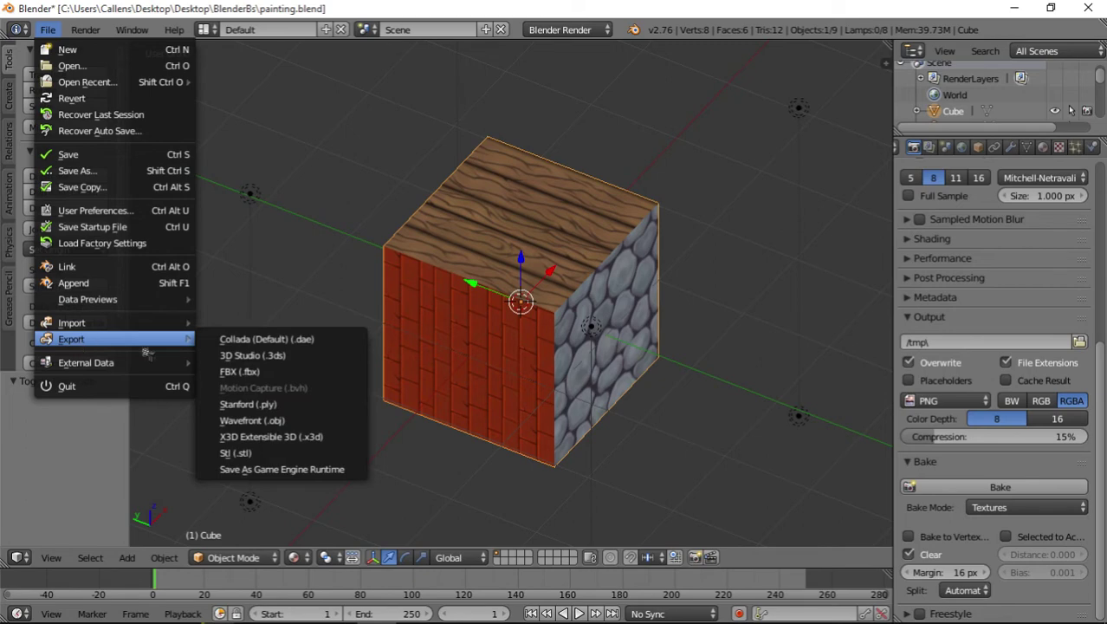
left_click(282, 421)
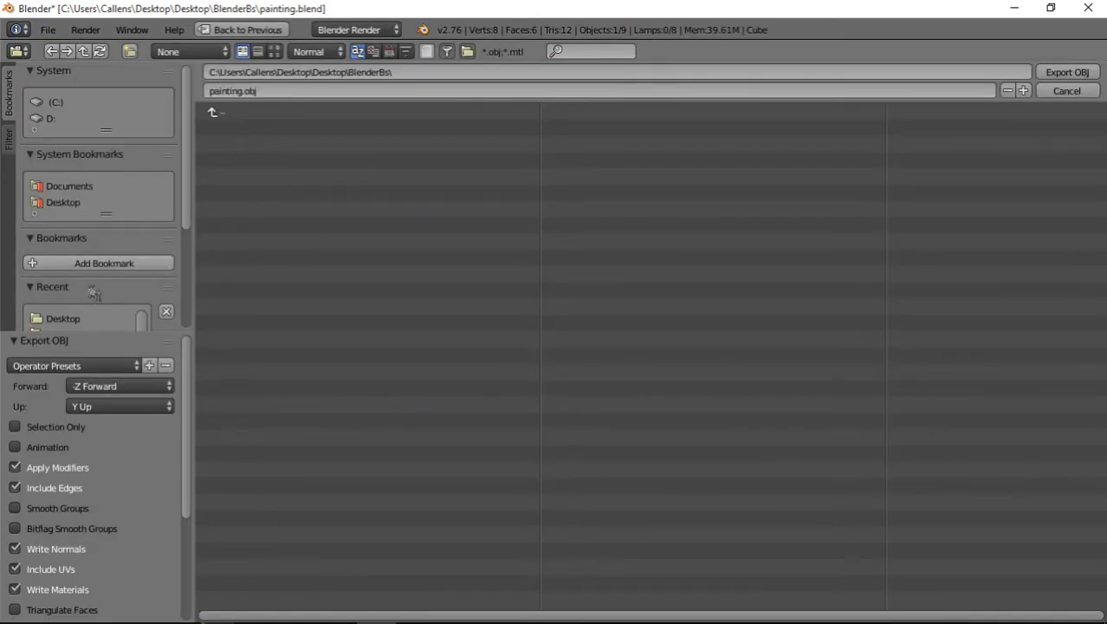
left_click(83, 319)
left_click(242, 91)
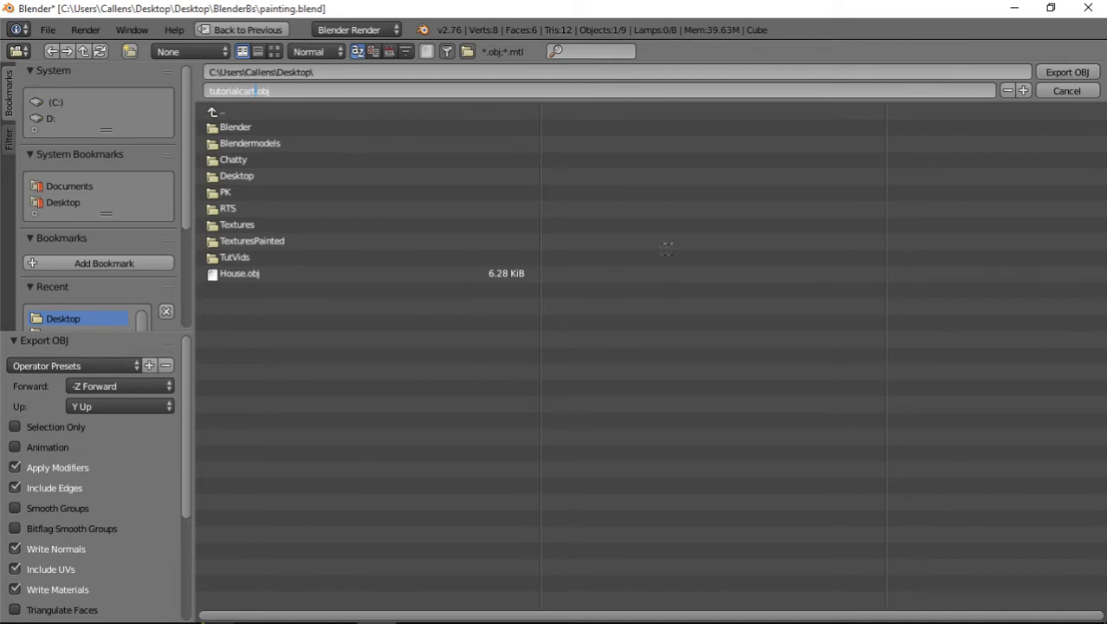
type("tutorialcartoon")
key("Return")
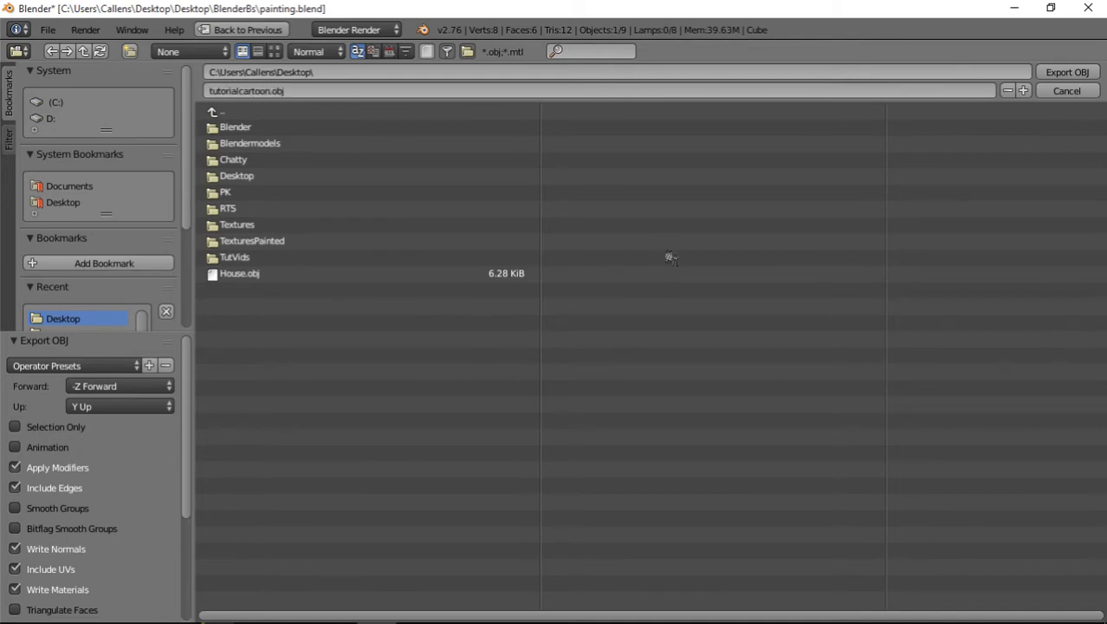
left_click(1067, 72)
left_click(1014, 8)
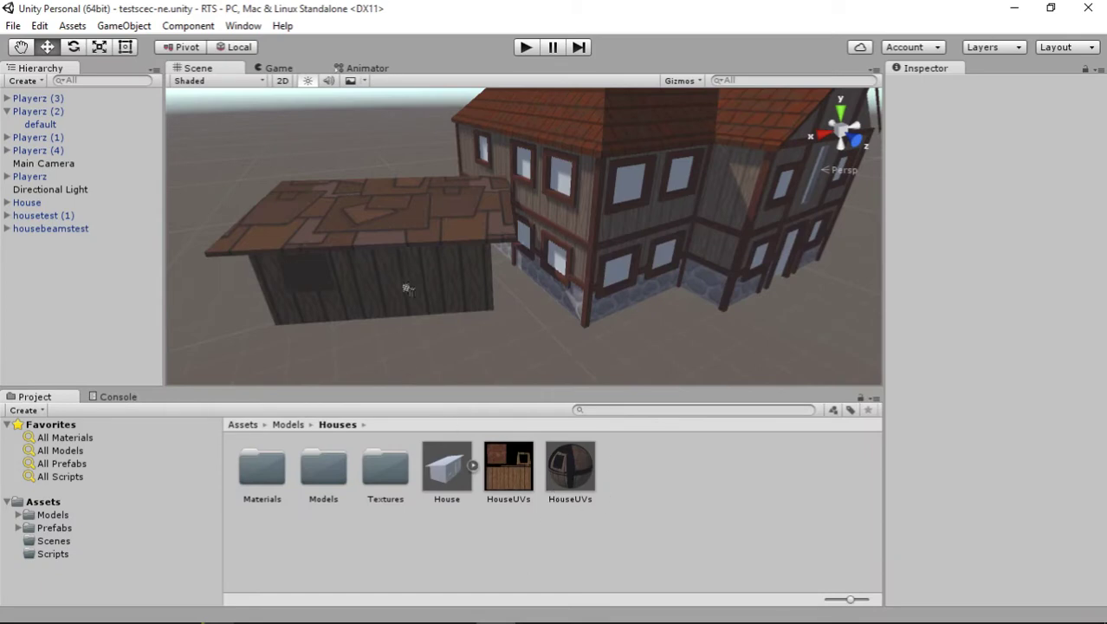
- Orbit around the textured house and up over its tiled roof, then minimize Unity
right_click_drag(407, 289, 469, 317)
right_click_drag(520, 190, 485, 275)
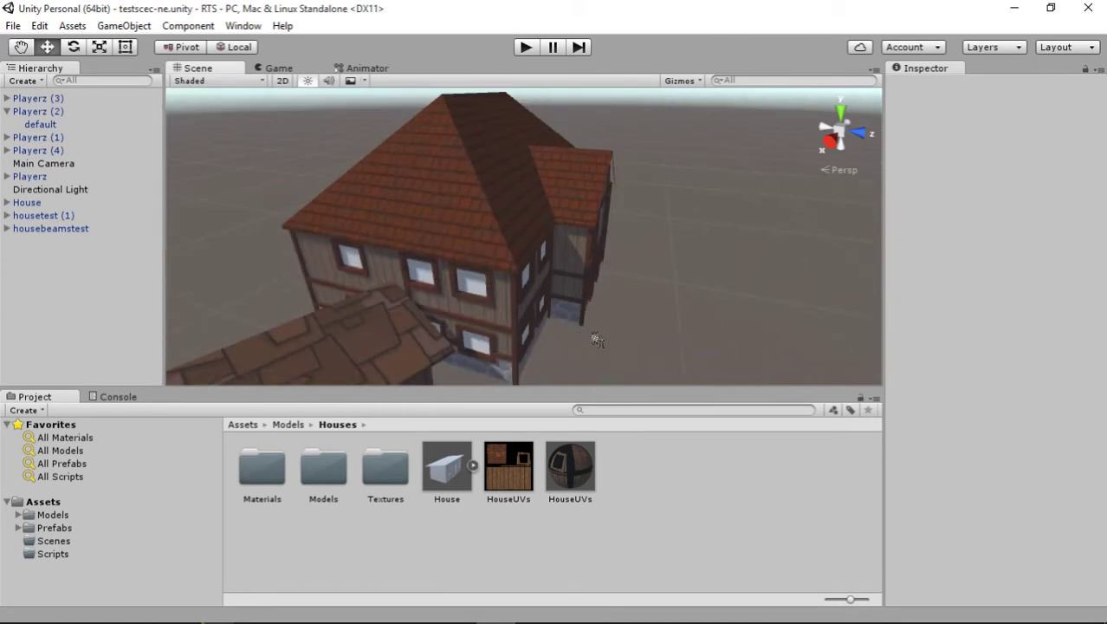
left_click(1012, 8)
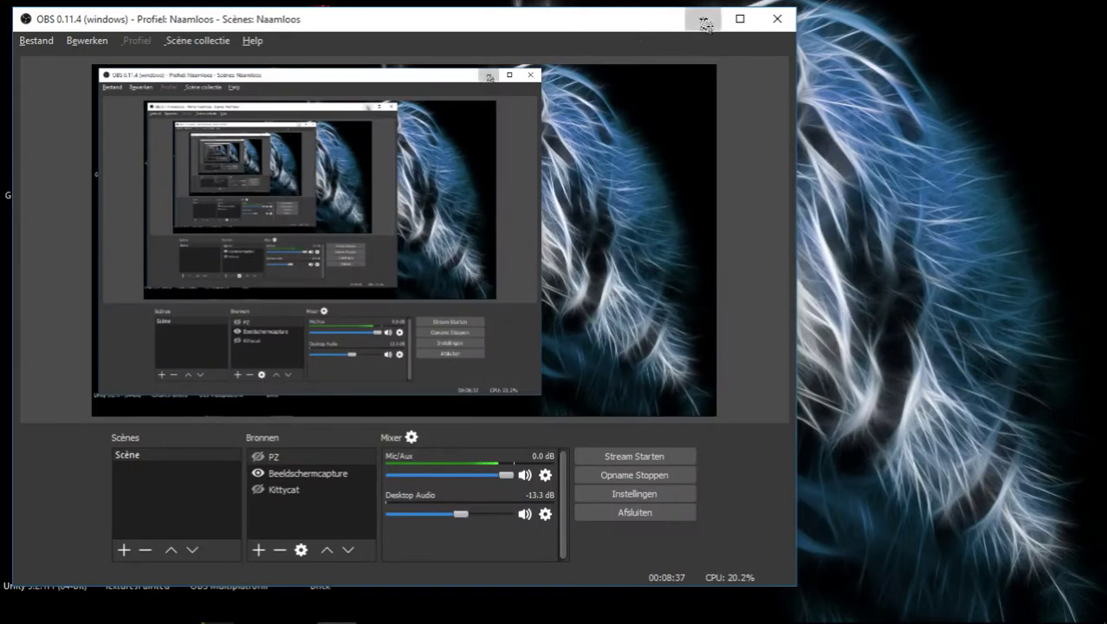
- View and close the HouseUVs image, then open Unity's Houses Textures folder
left_click(706, 23)
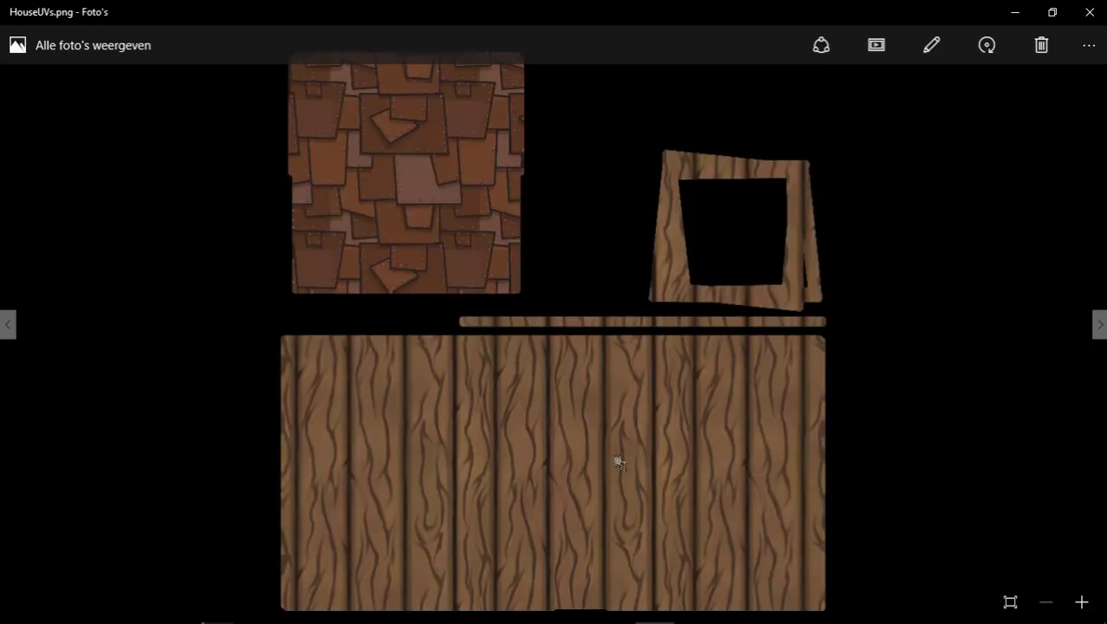
left_click(1089, 13)
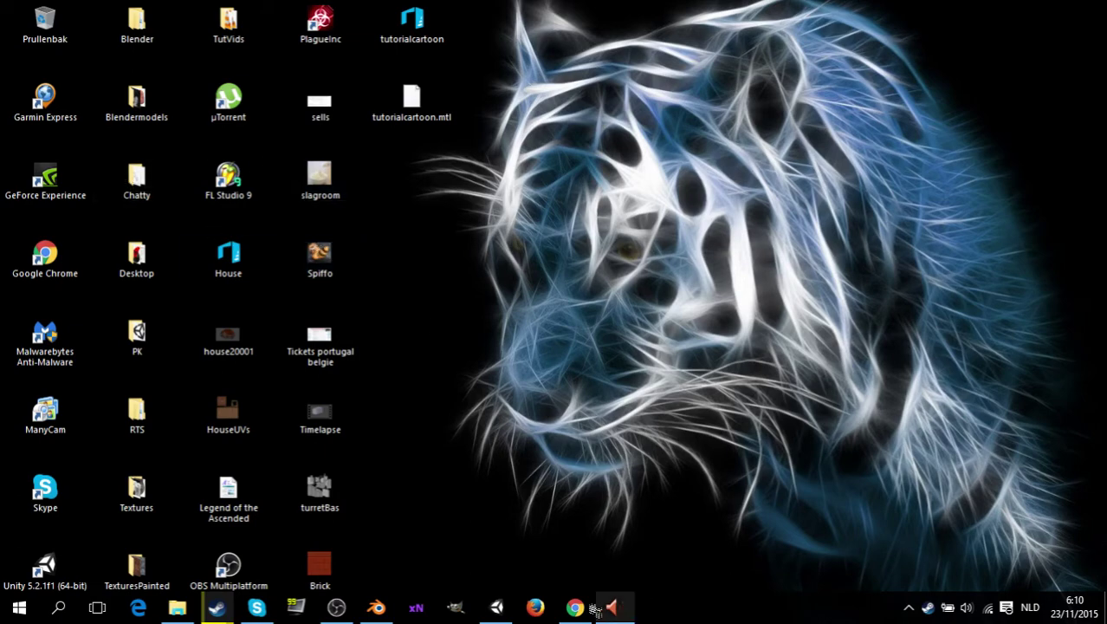
left_click(496, 607)
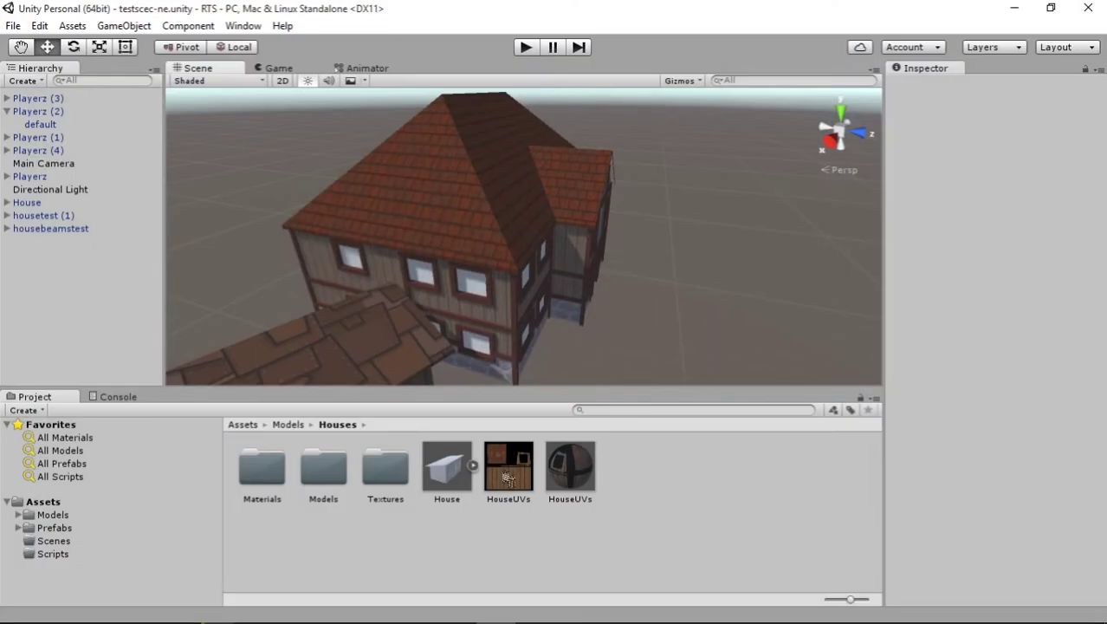
double_click(385, 472)
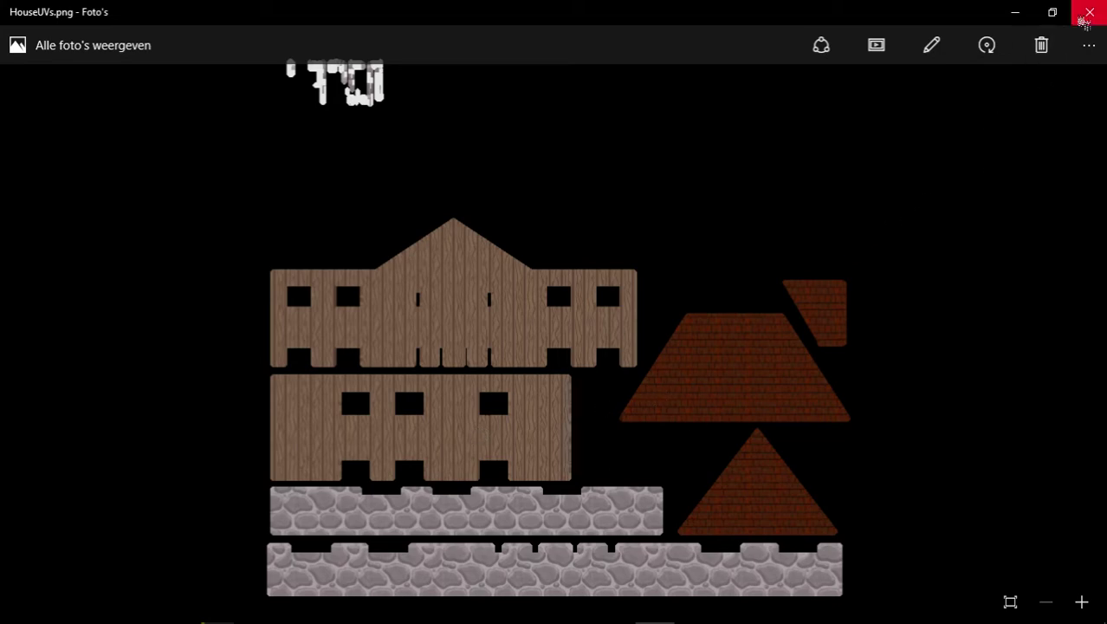
- Close Photos, zoom in on the house's roof and back out, then minimize Unity
left_click(1087, 15)
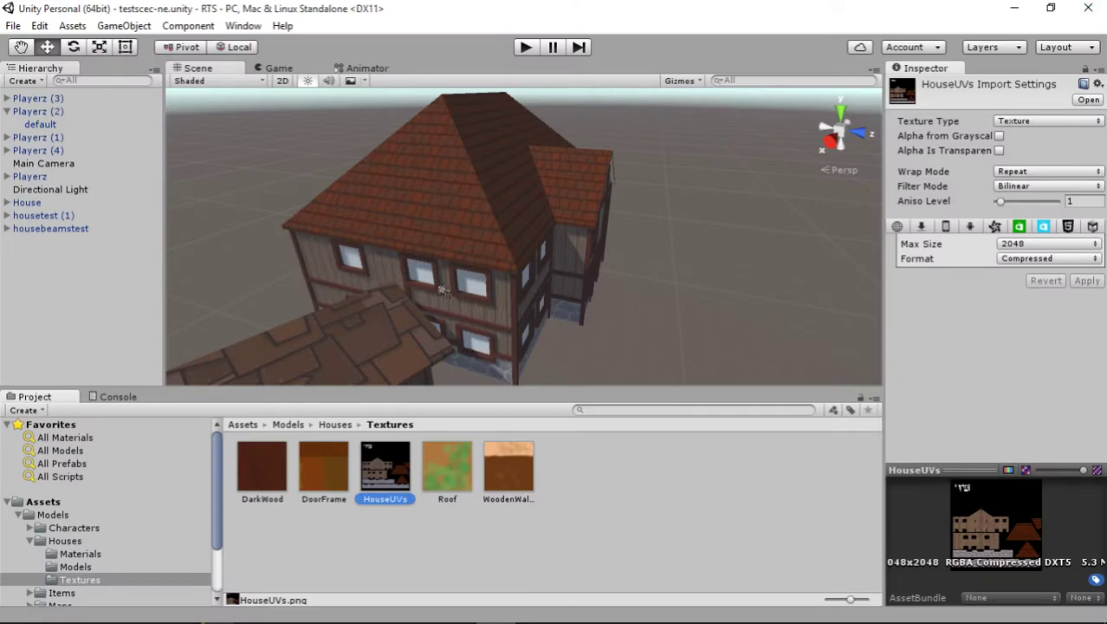
scroll(490, 263, "up", 5)
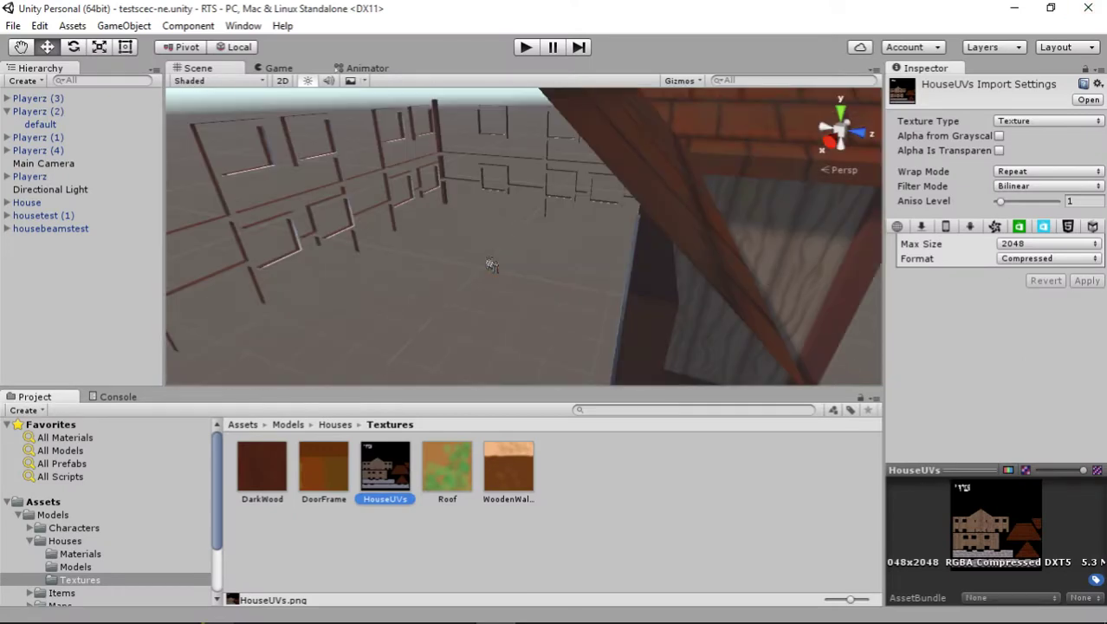
scroll(491, 263, "down", 3)
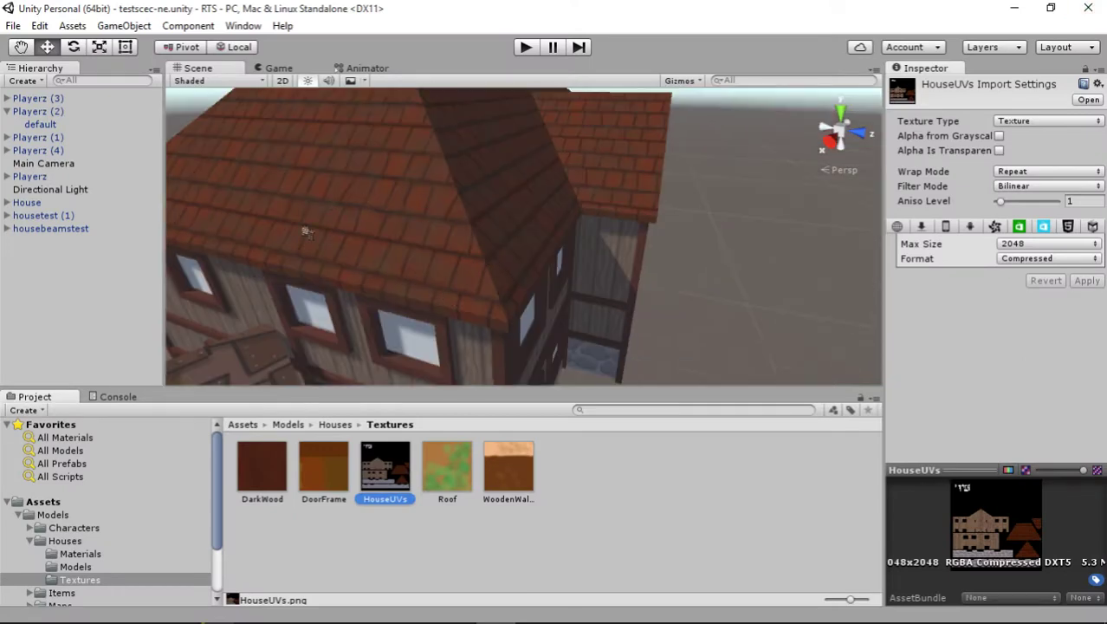
scroll(489, 323, "down", 10)
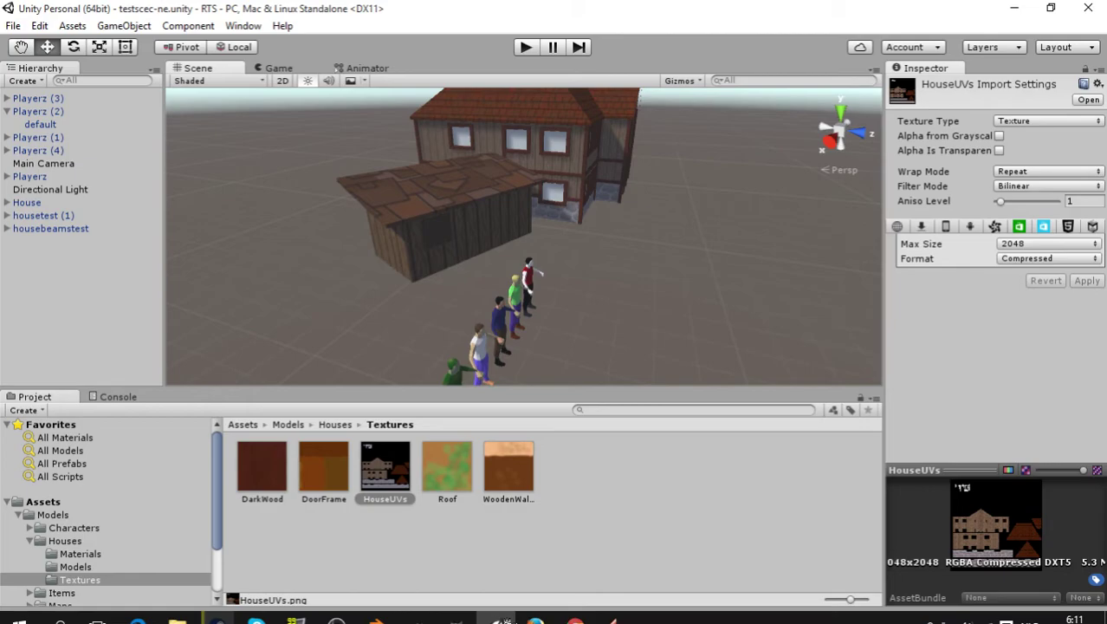
left_click(1013, 8)
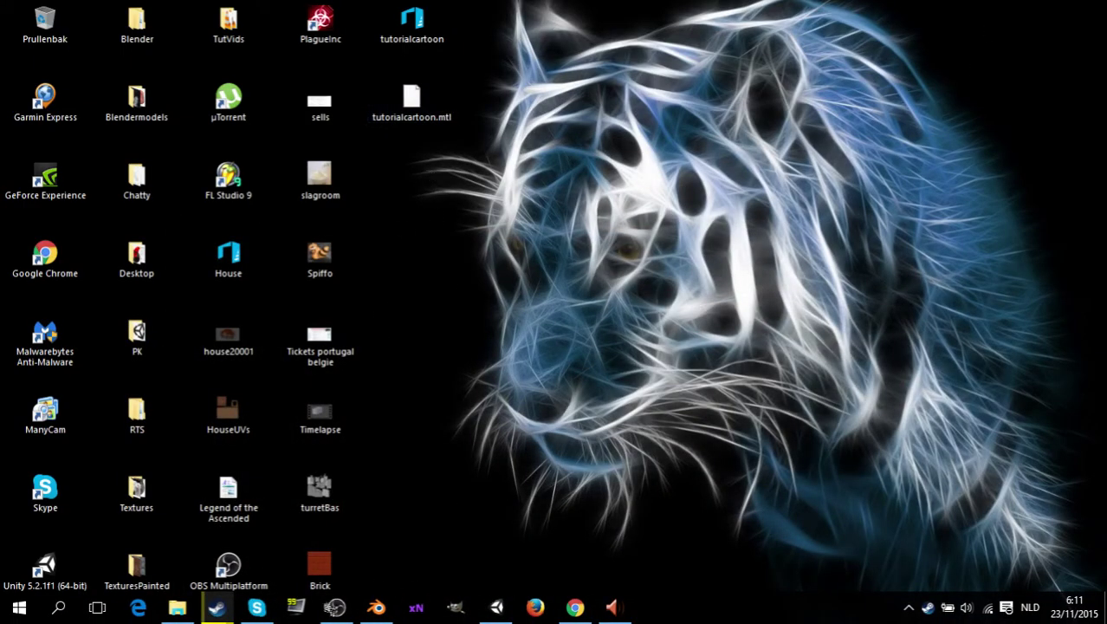
- Export the cube from Blender again as a Wavefront OBJ file
left_click(375, 607)
left_click(48, 29)
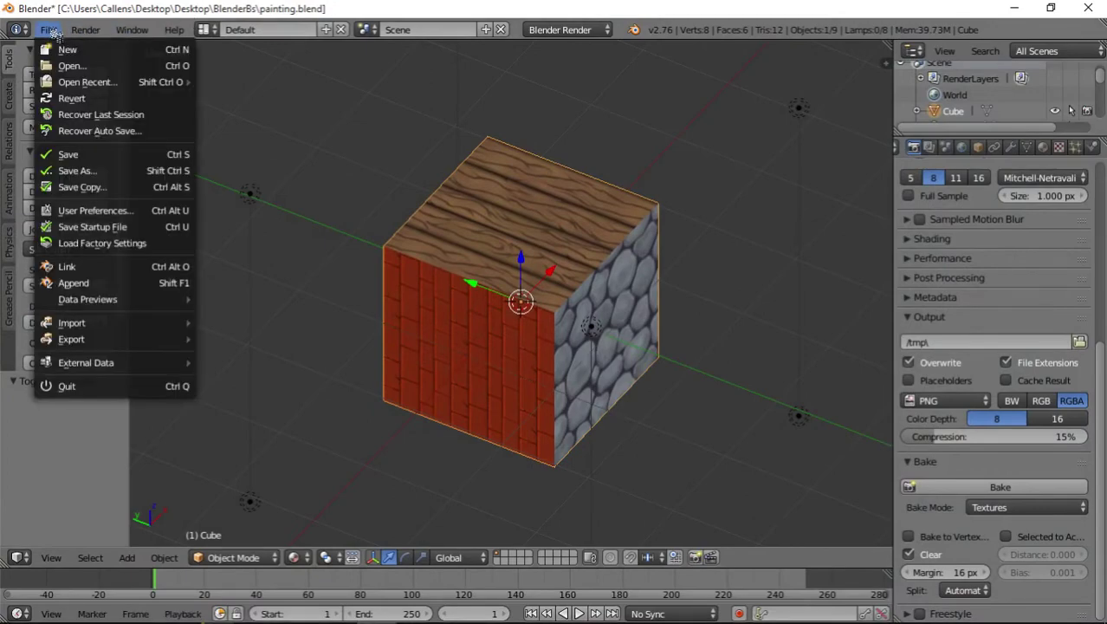
mouse_move(111, 342)
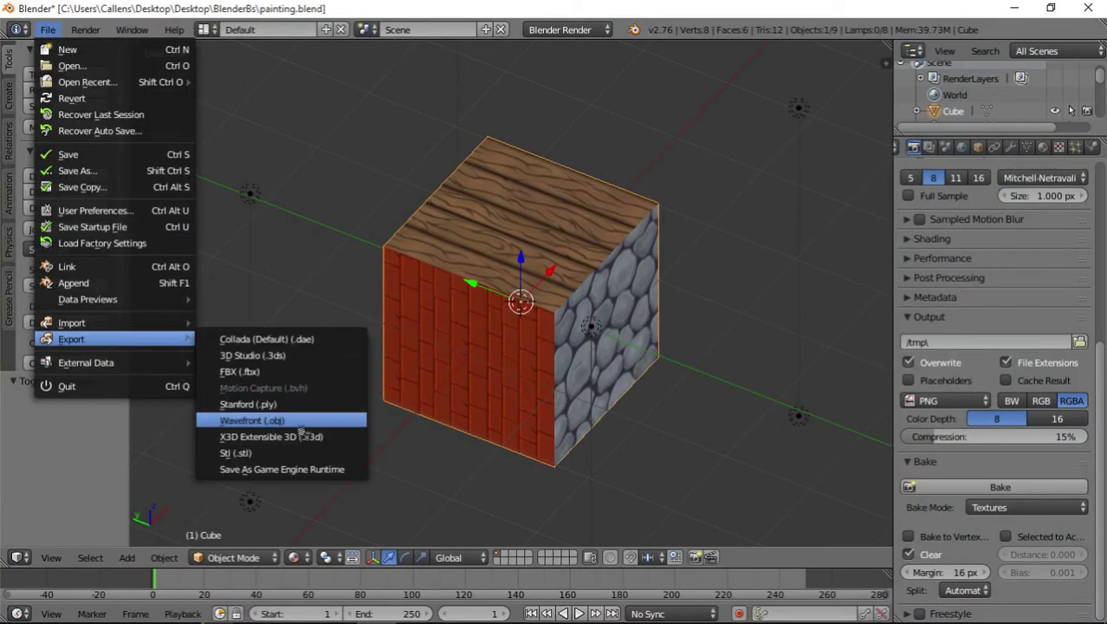
left_click(298, 422)
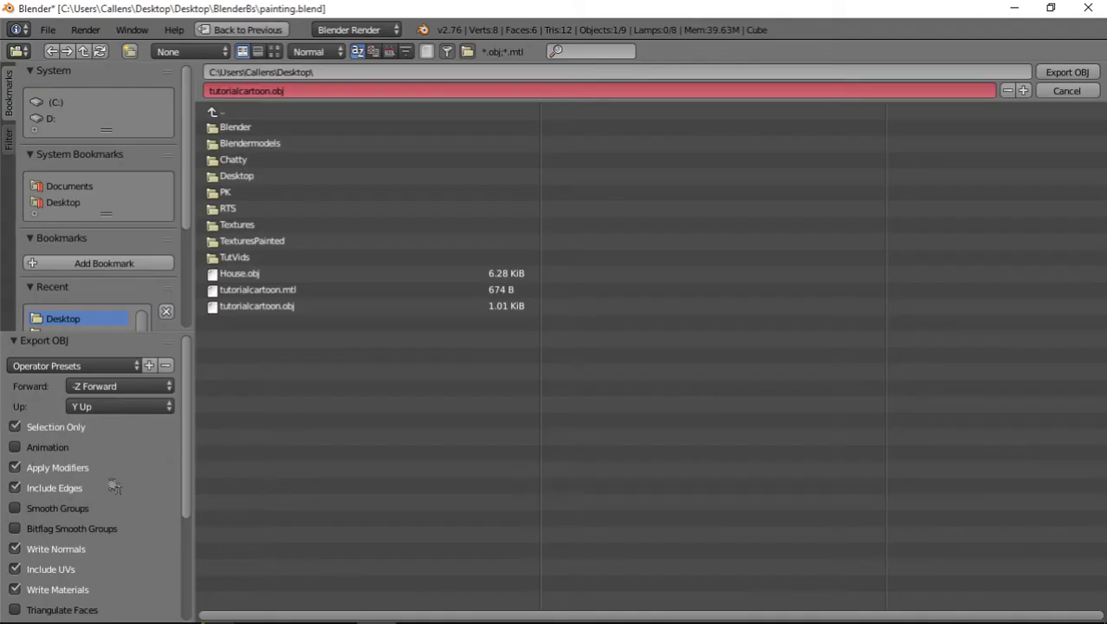
scroll(115, 485, "down", 5)
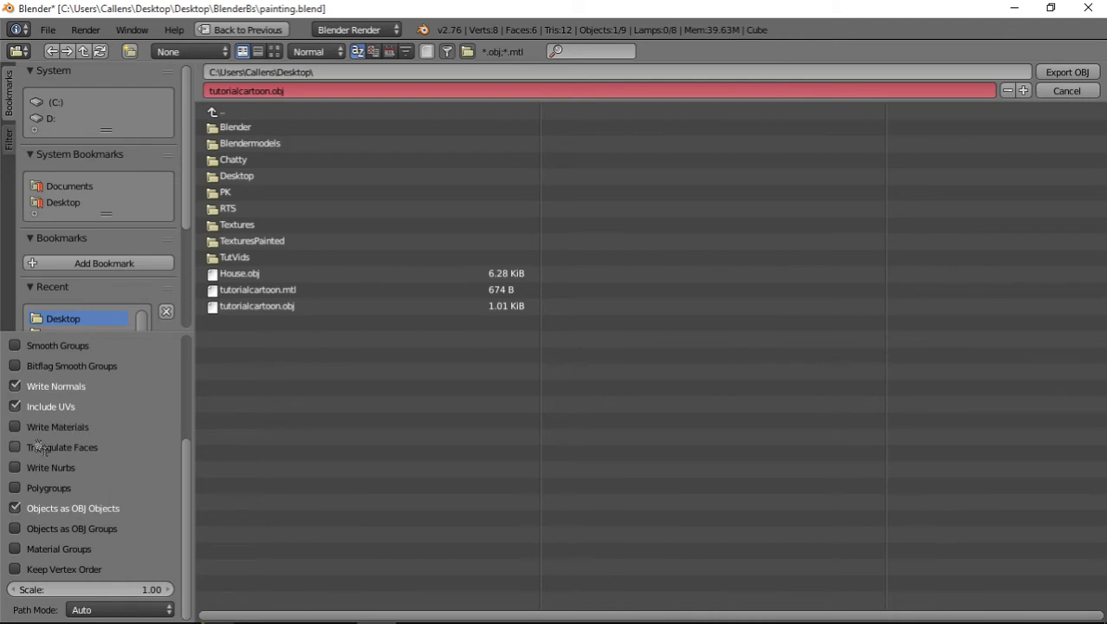
left_click(1067, 72)
- Delete the leftover tutorialcartoon.mtl file from the desktop and restore Blender
left_click(1012, 8)
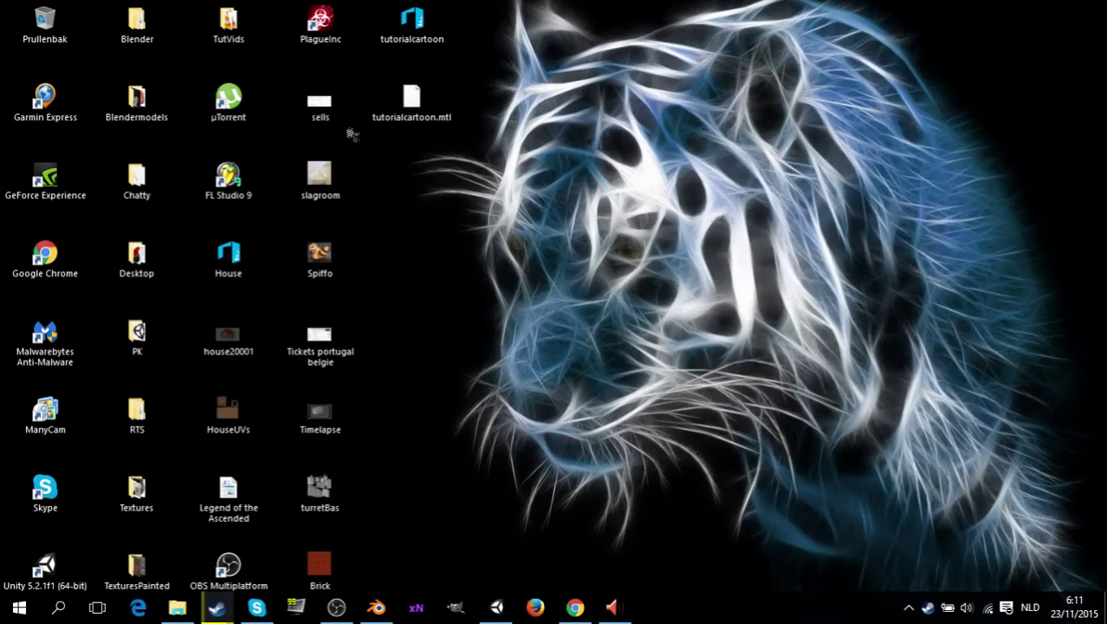
left_click(407, 104)
key("Delete")
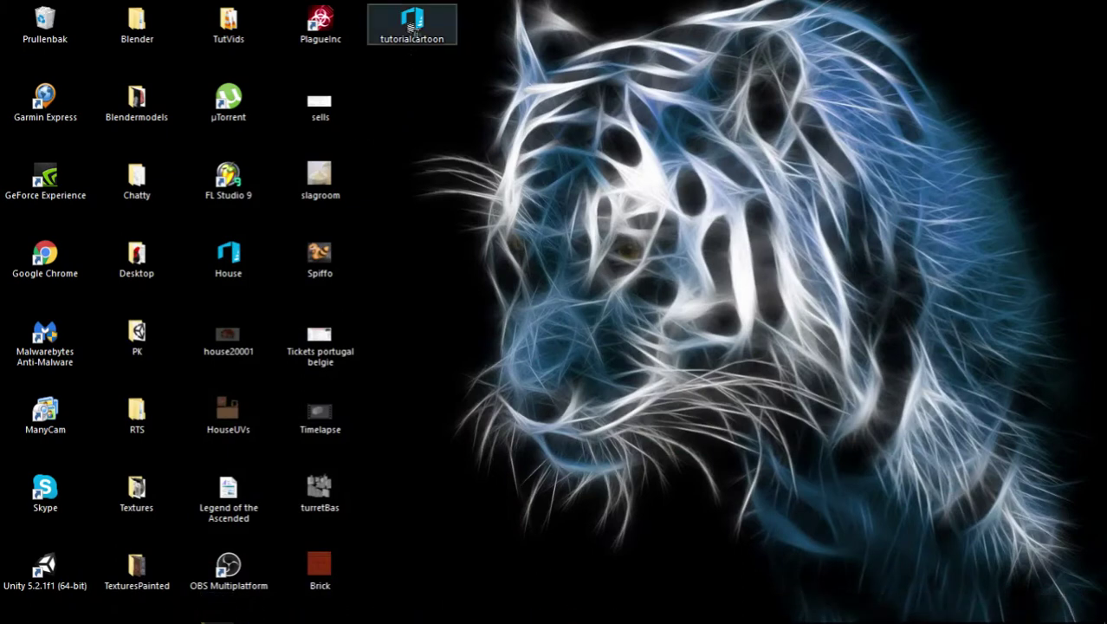
left_click(418, 32)
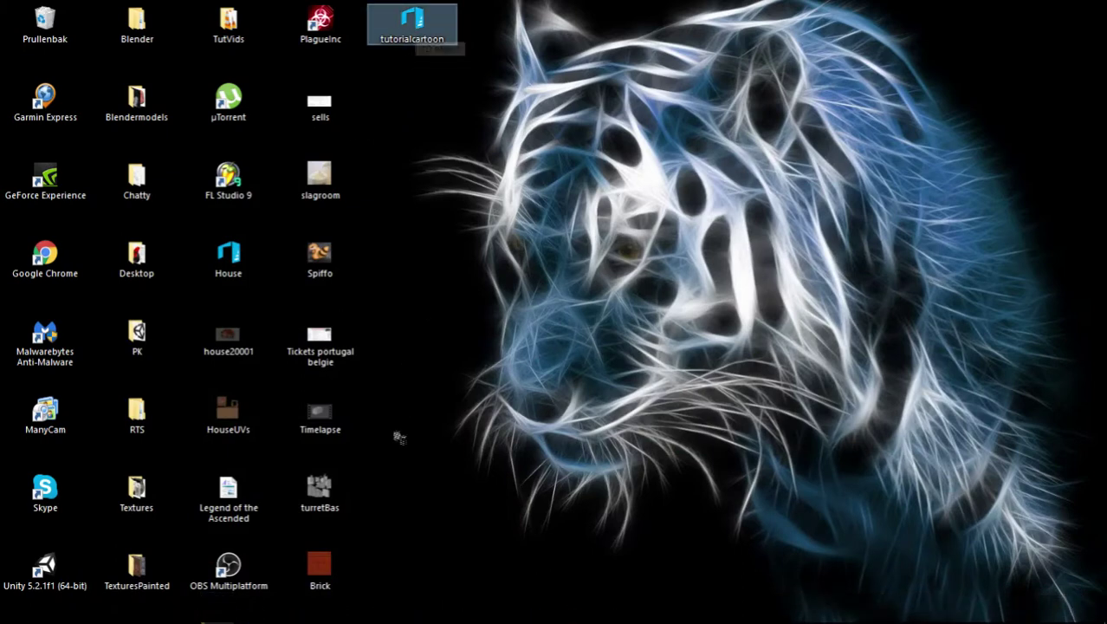
left_click(320, 570, "ctrl")
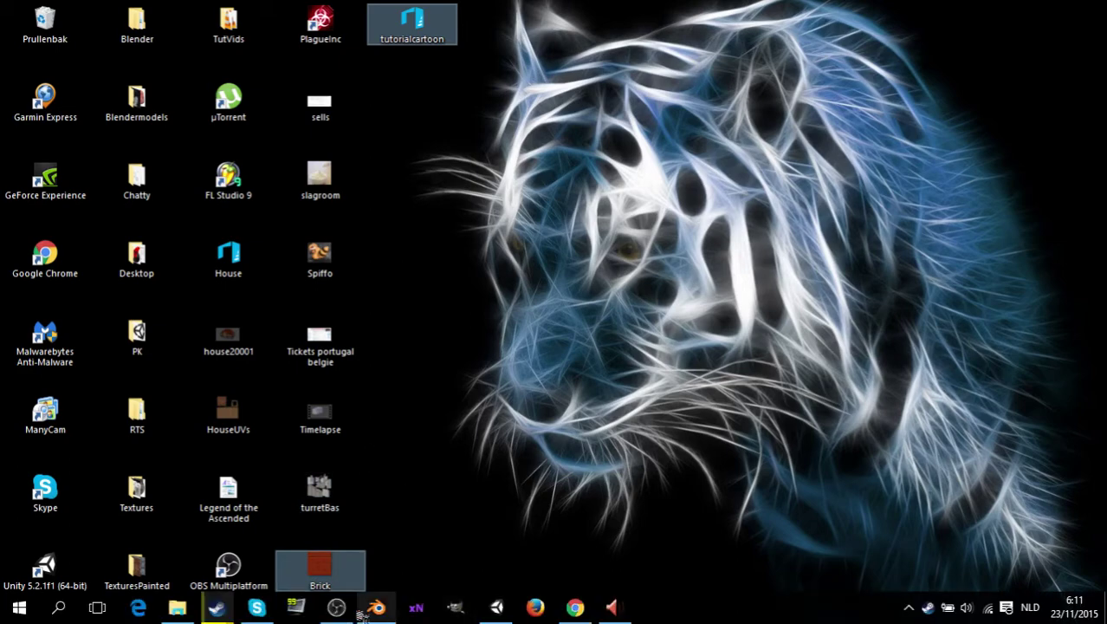
left_click(378, 609)
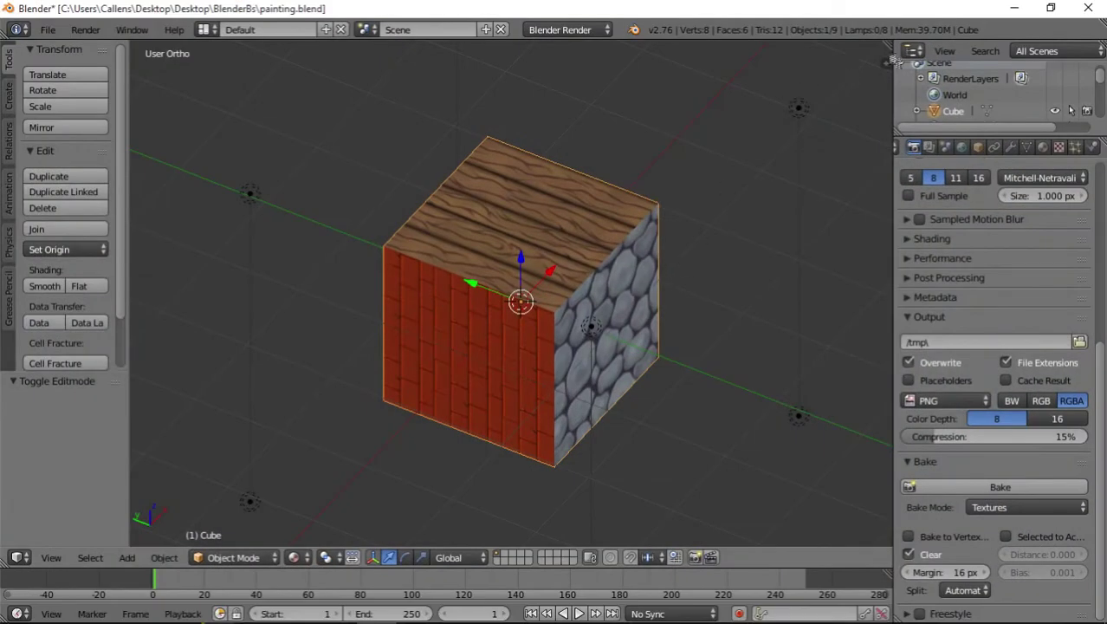
- Split the 3D view and make the right half a UV/Image Editor showing the cube's texture
left_click_drag(888, 59, 351, 304)
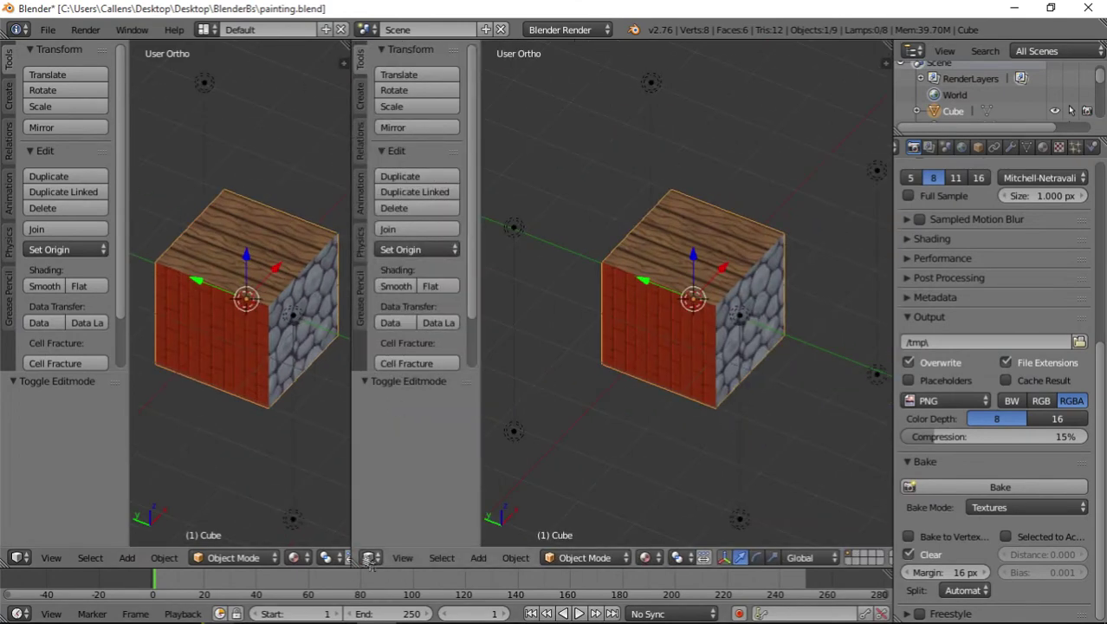
left_click(369, 557)
left_click(412, 431)
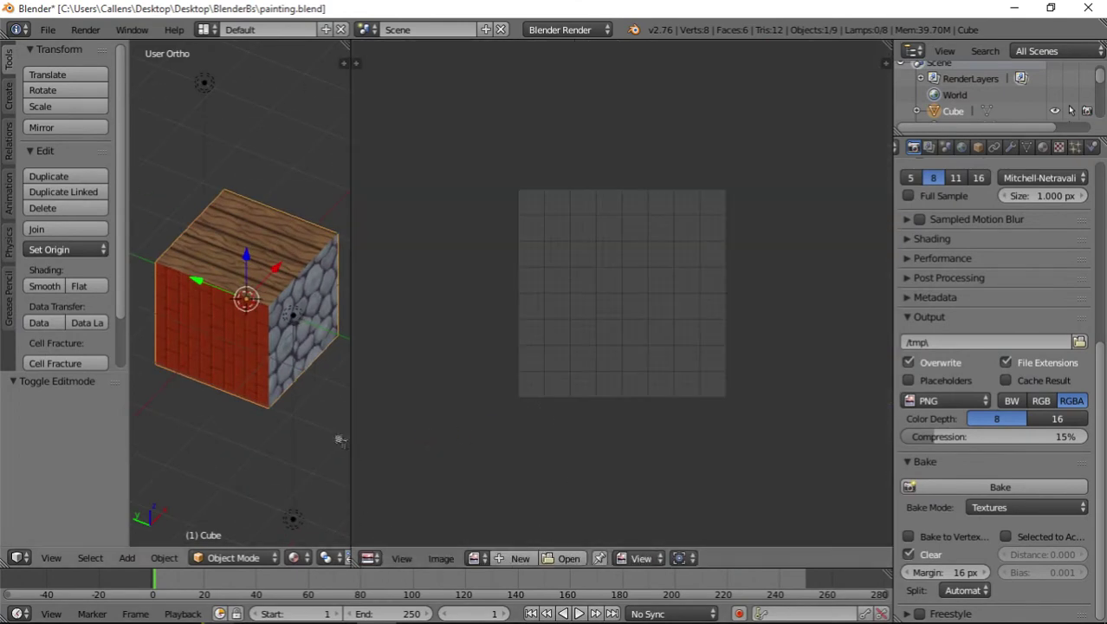
key("Tab")
scroll(457, 458, "down", 3)
key("Tab")
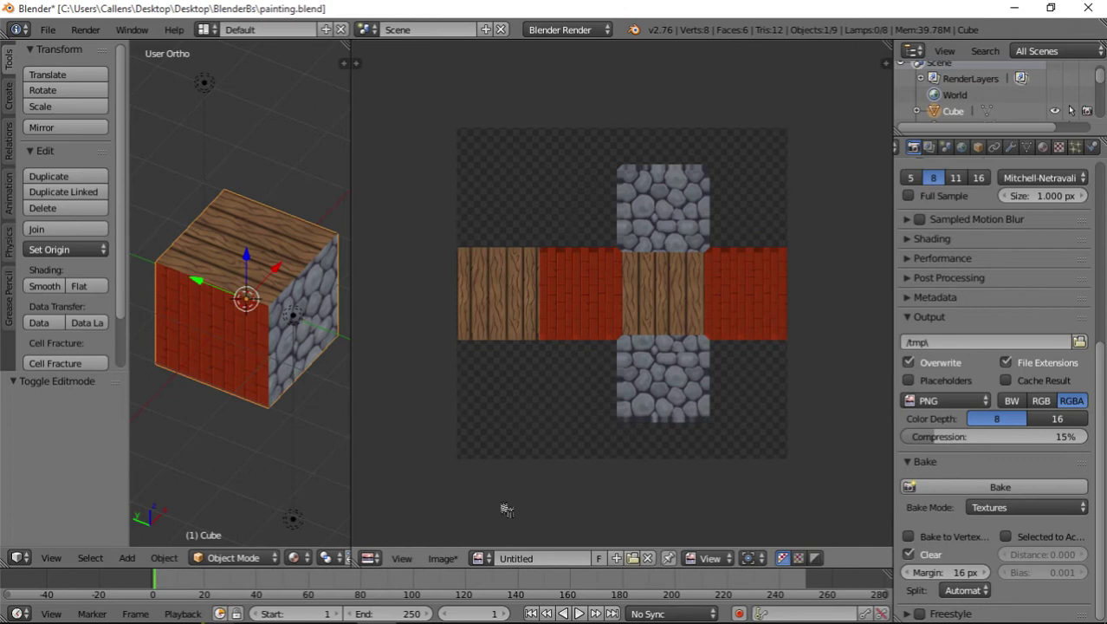
- Save the painted texture image to the Desktop as tutorial.png
left_click(445, 559)
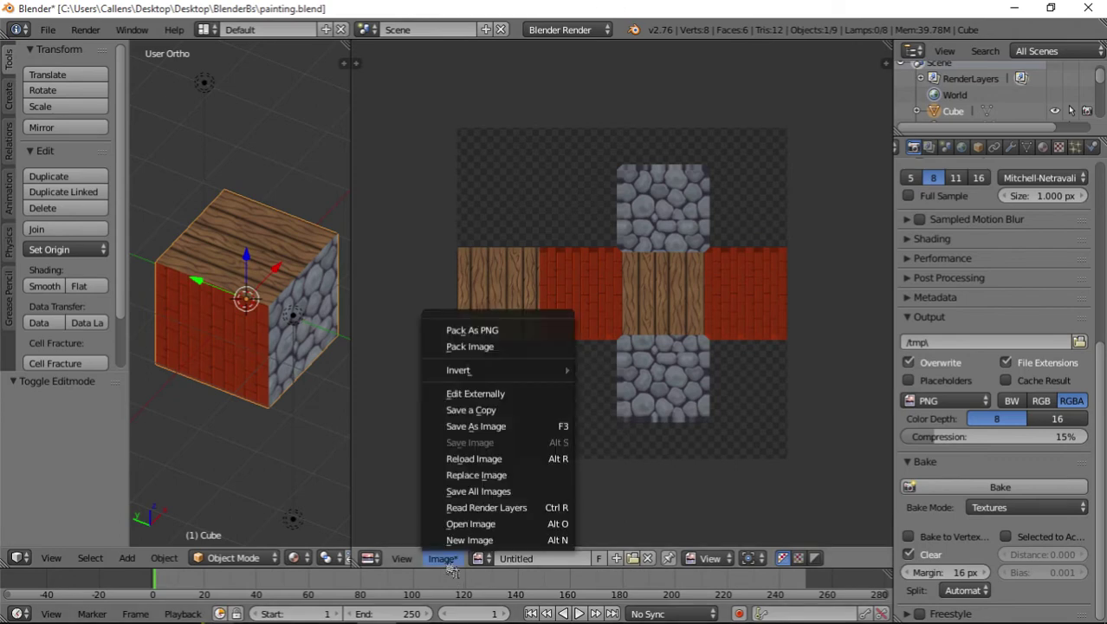
left_click(505, 427)
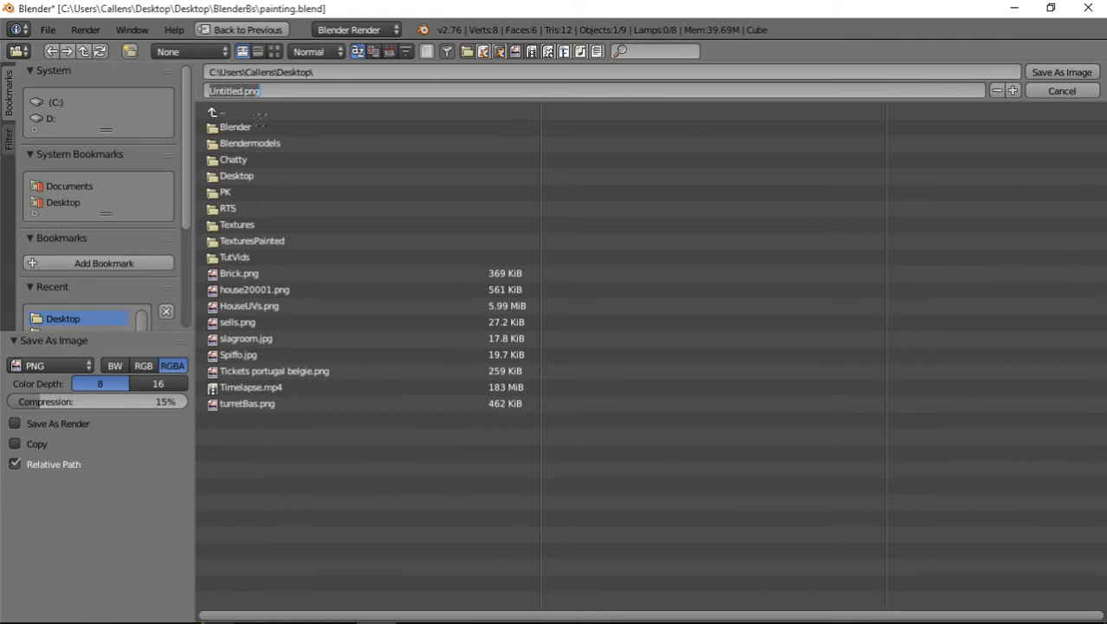
key("BackSpace")
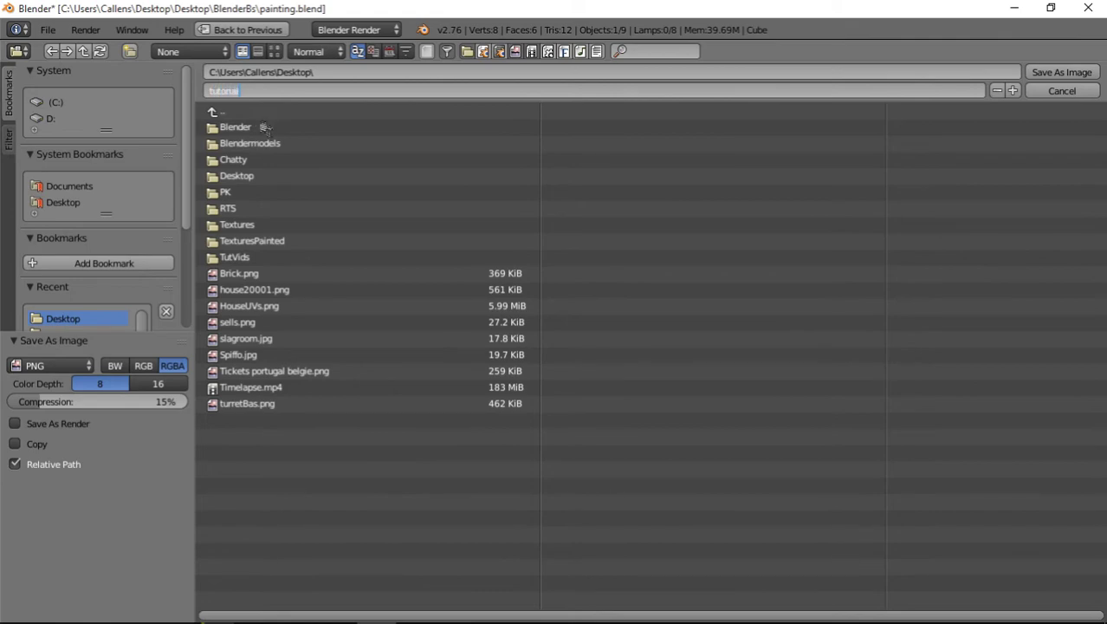
key("Return")
left_click(1058, 72)
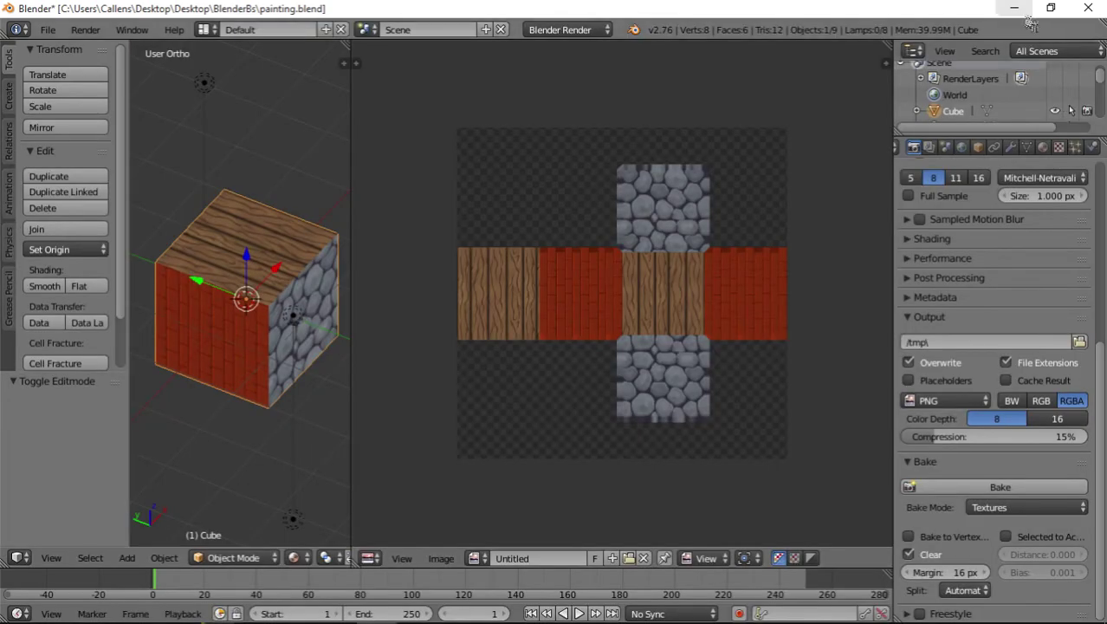
left_click(1014, 9)
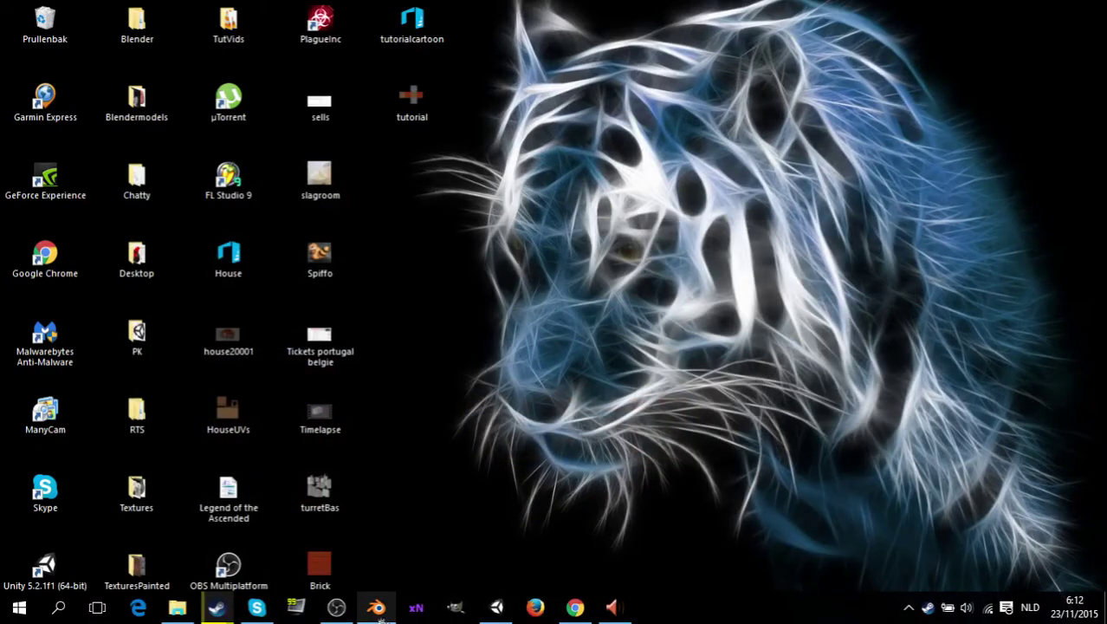
- Drag the tutorial and tutorialcartoon files from the desktop into the Unity project
left_click(499, 610)
left_click(1014, 9)
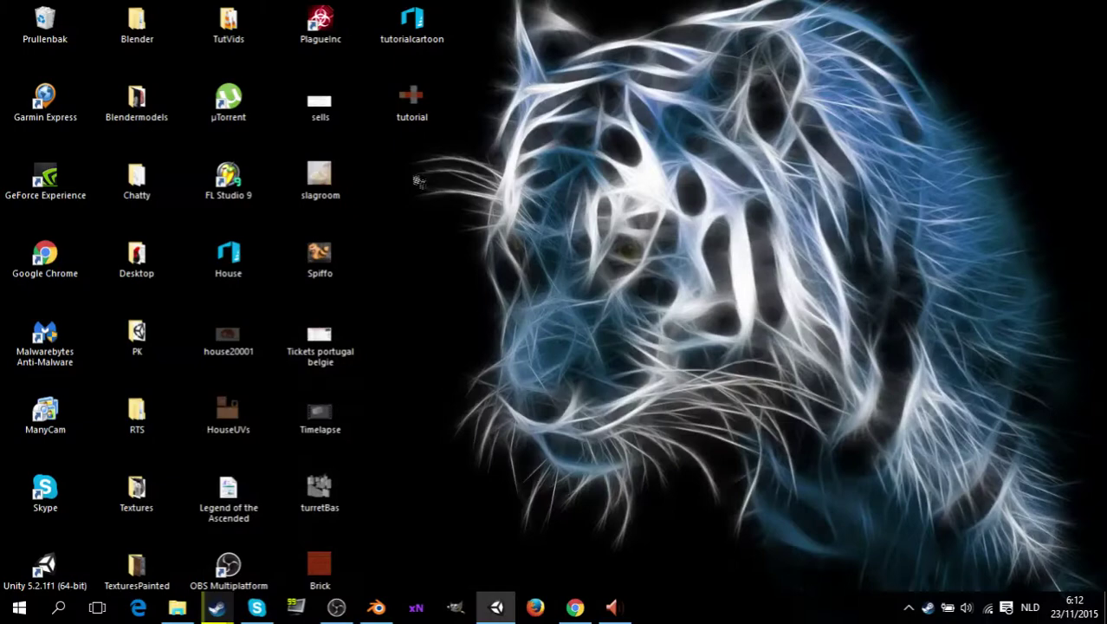
left_click(421, 41, "ctrl")
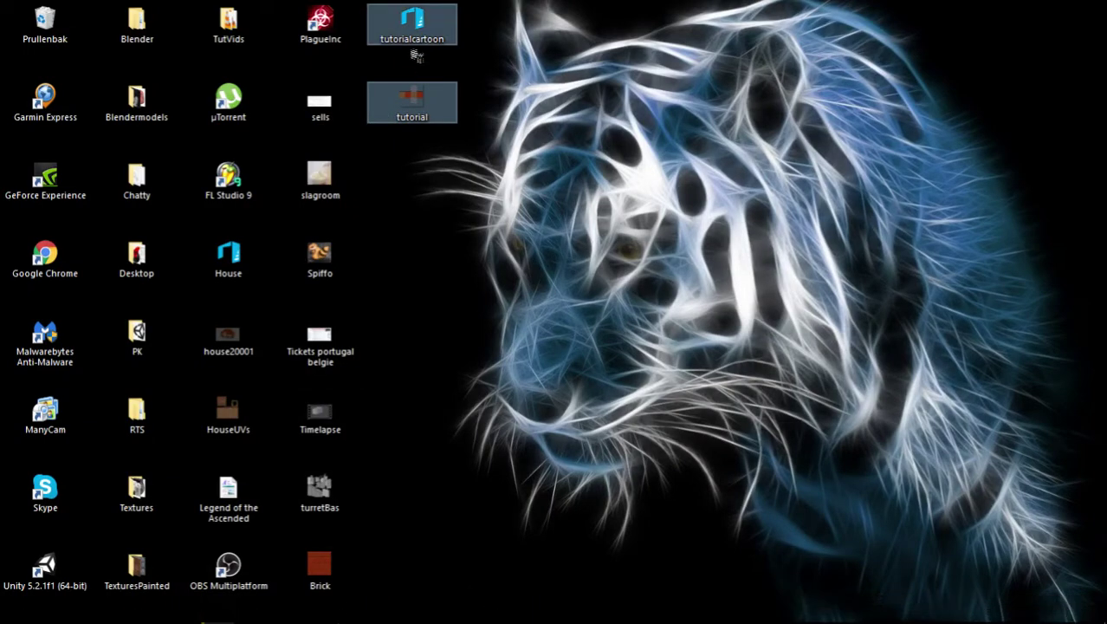
left_click_drag(421, 43, 590, 491)
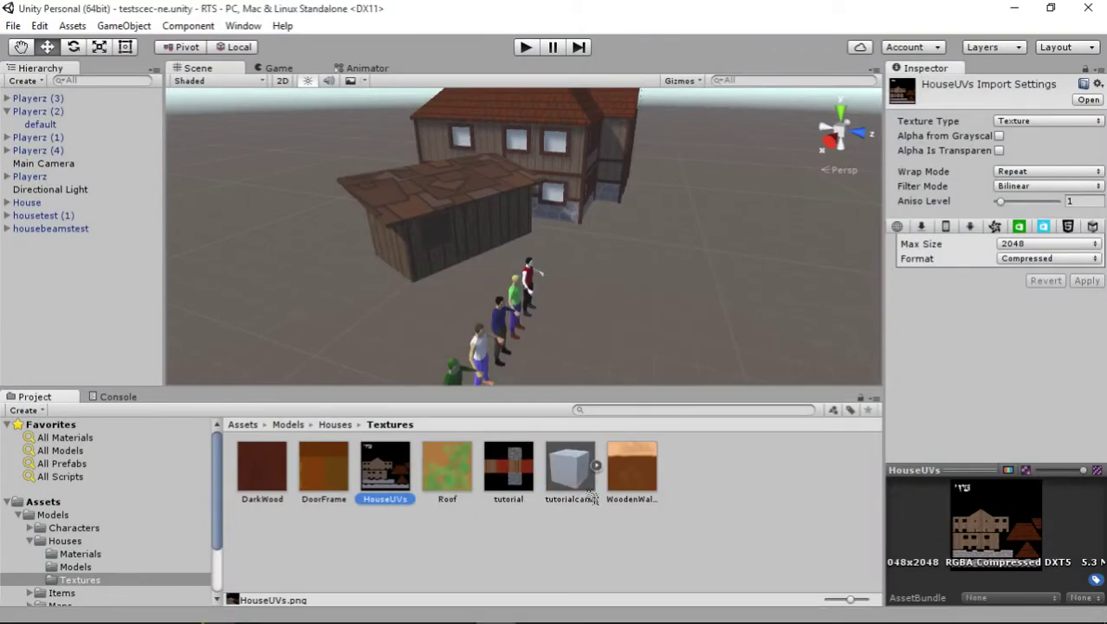
- Move the tutorial and tutorialcartoon assets into the Models folder
left_click(572, 473)
left_click(512, 469, "ctrl")
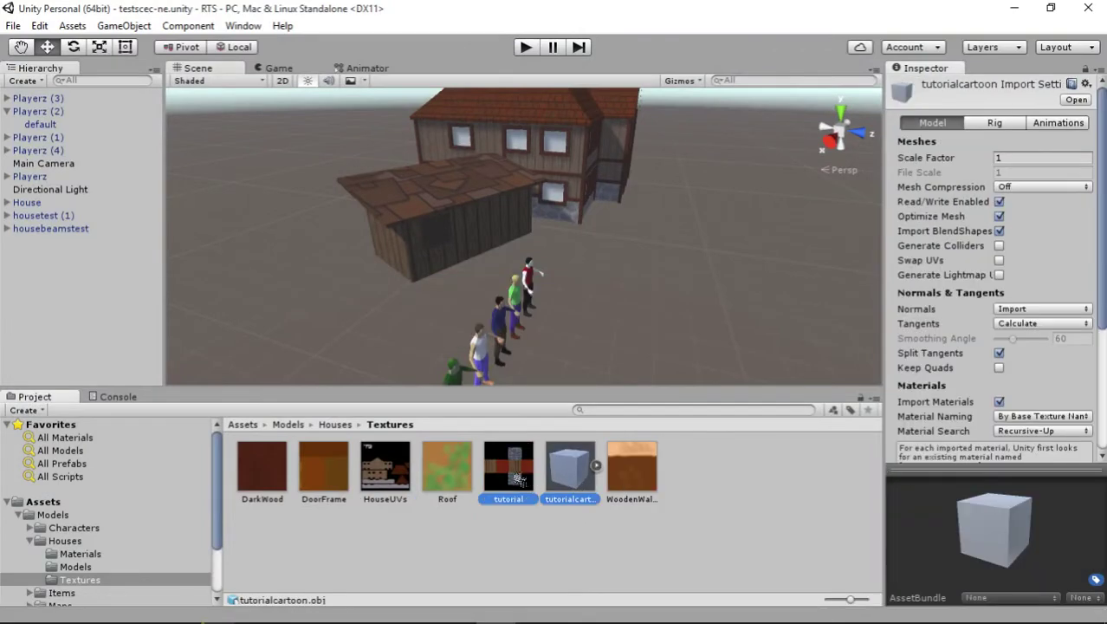
left_click_drag(132, 481, 60, 517)
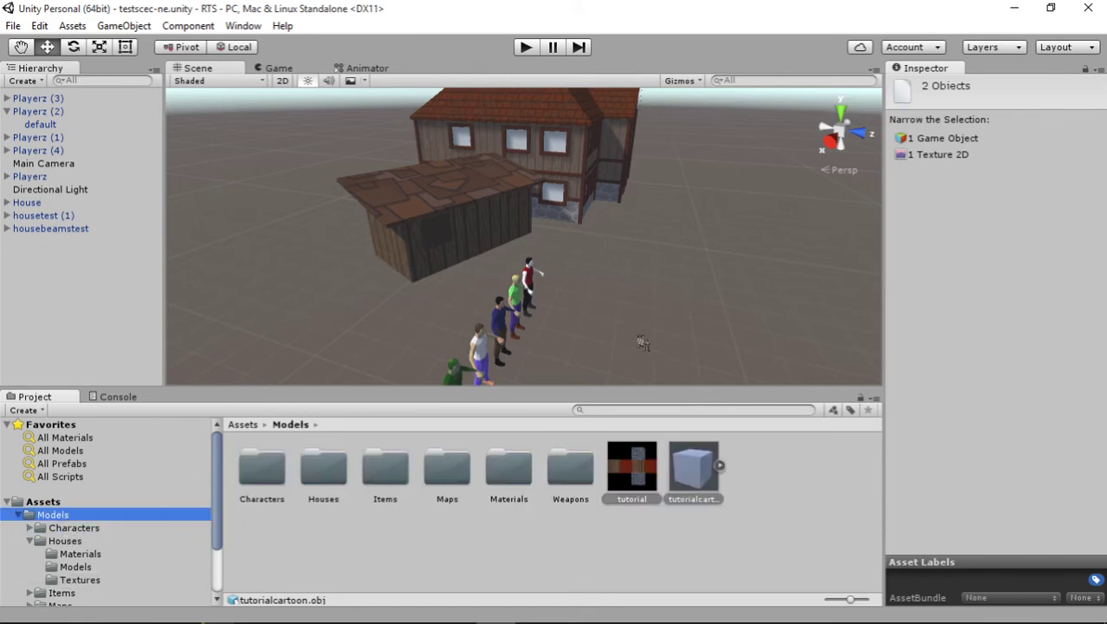
left_click_drag(642, 343, 546, 232, "alt")
scroll(582, 297, "up", 10)
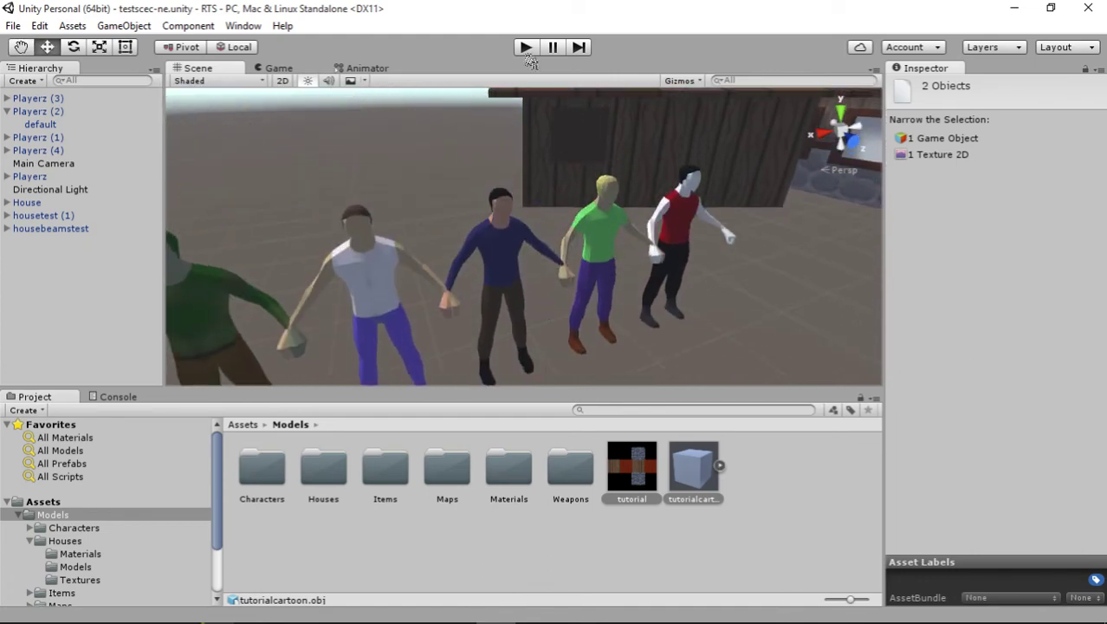
- Test play mode, then place the tutorialcartoon cube in the scene at Z 6.69
left_click(526, 48)
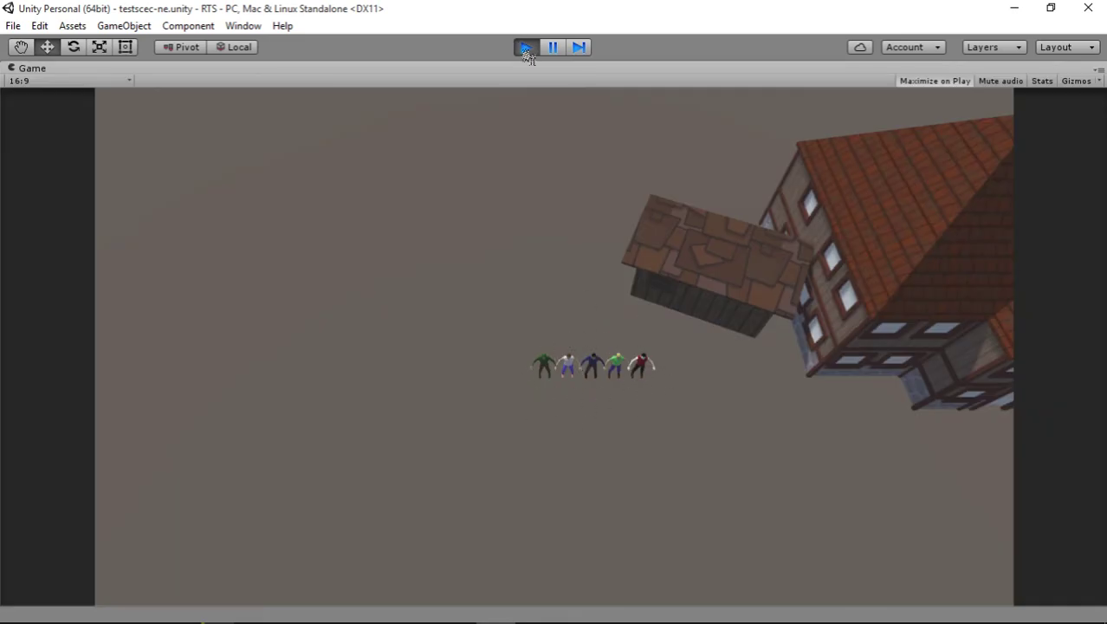
left_click(526, 48)
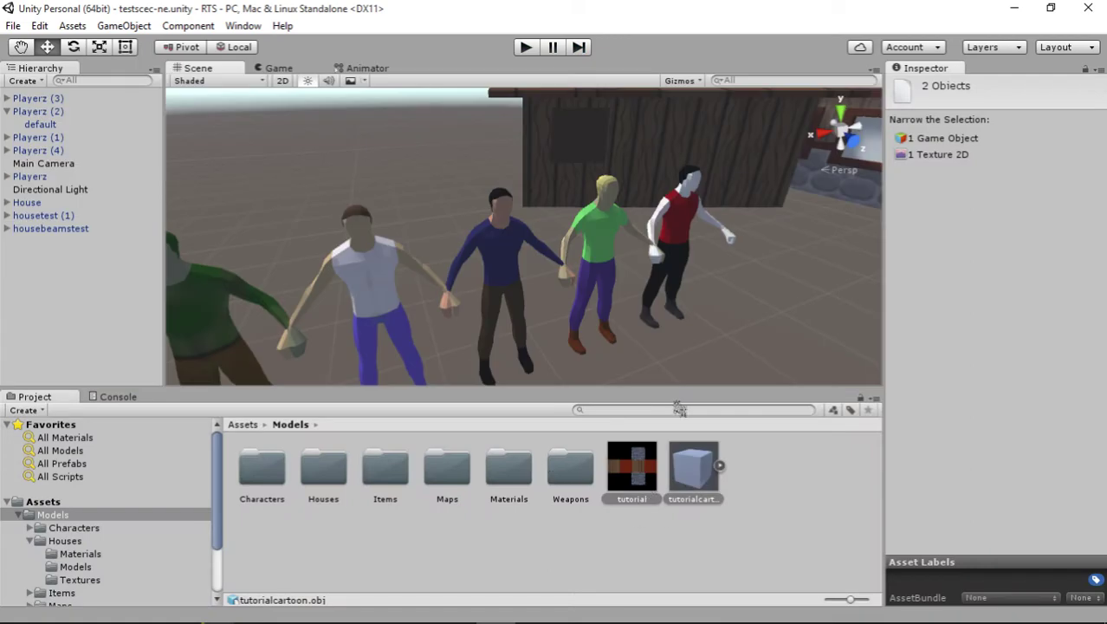
scroll(600, 311, "down", 5)
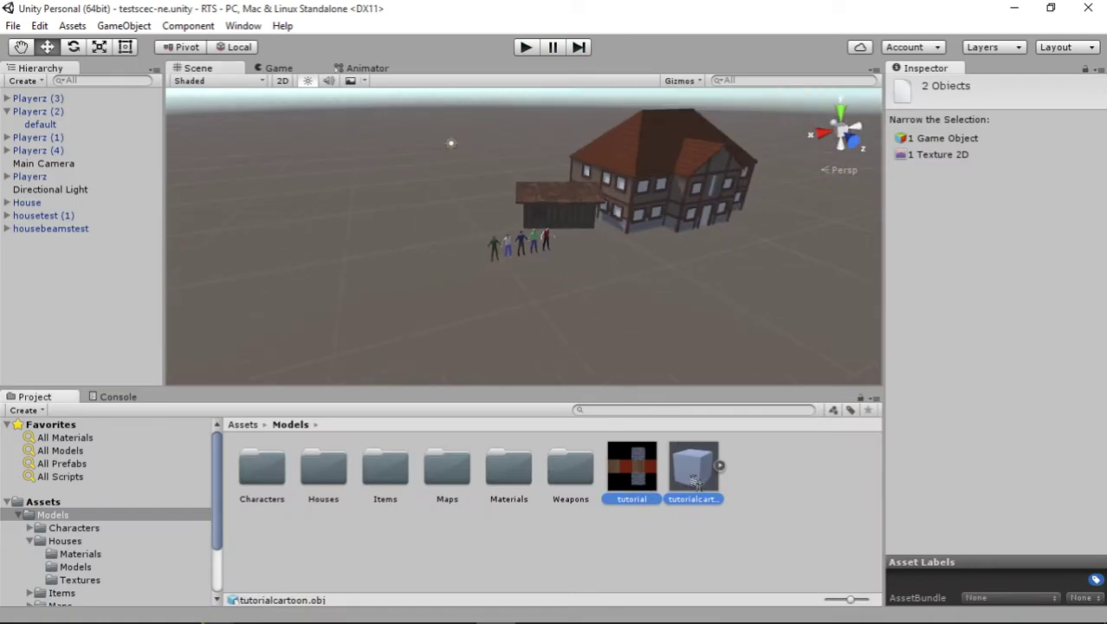
mouse_move(152, 322)
left_mouse_down()
mouse_move(119, 314)
mouse_move(134, 312)
left_mouse_up()
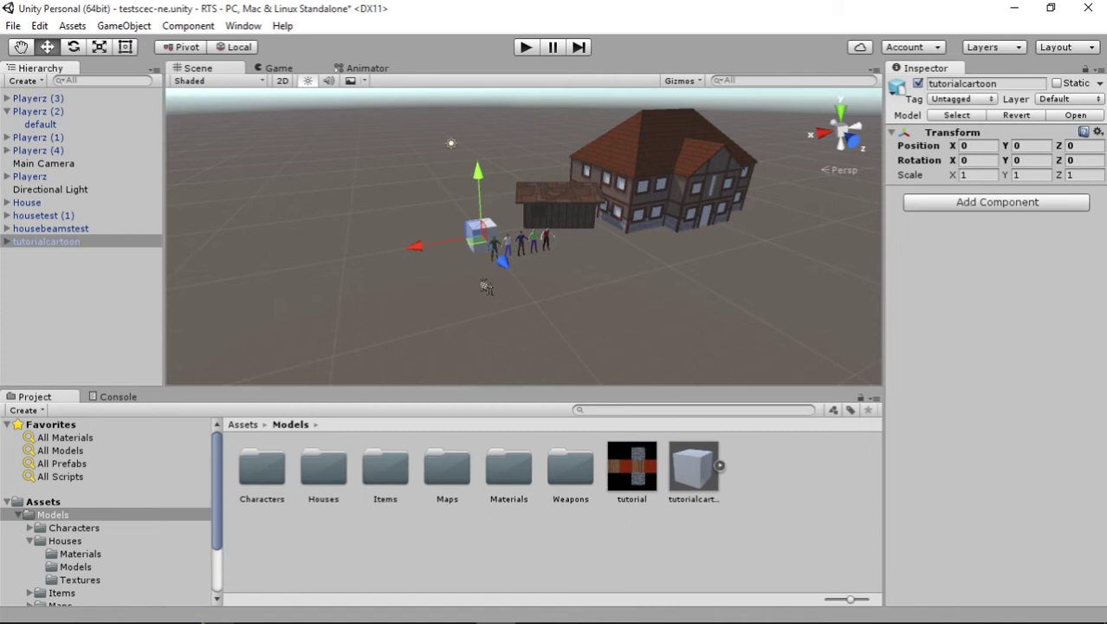
left_click_drag(503, 268, 528, 297)
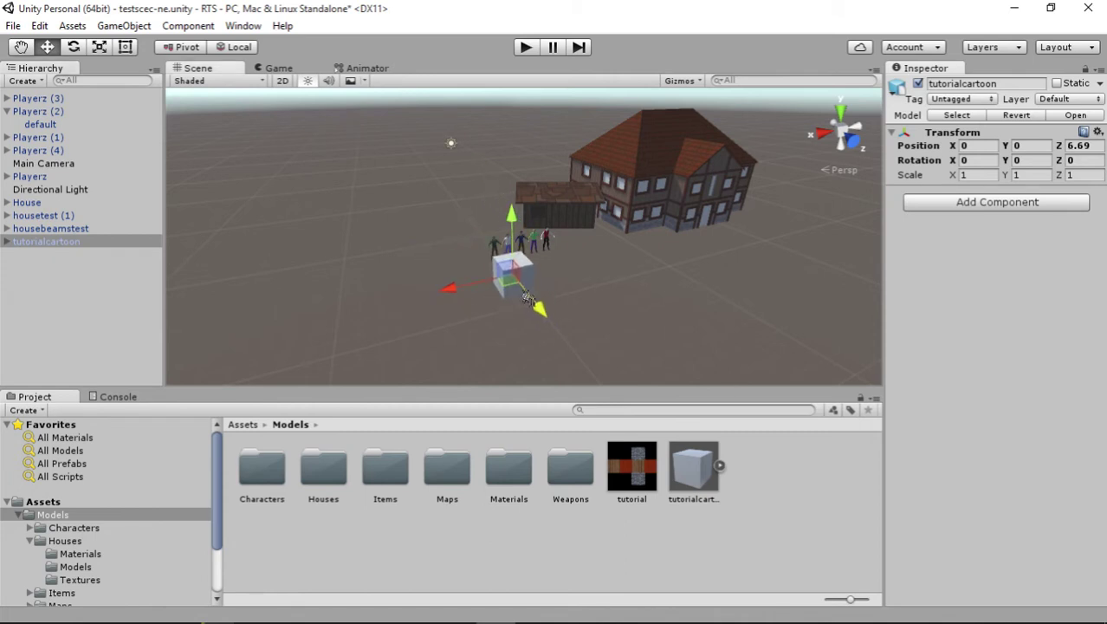
- Create a new material named tutorial in Models and apply it to the cube
right_click(734, 494)
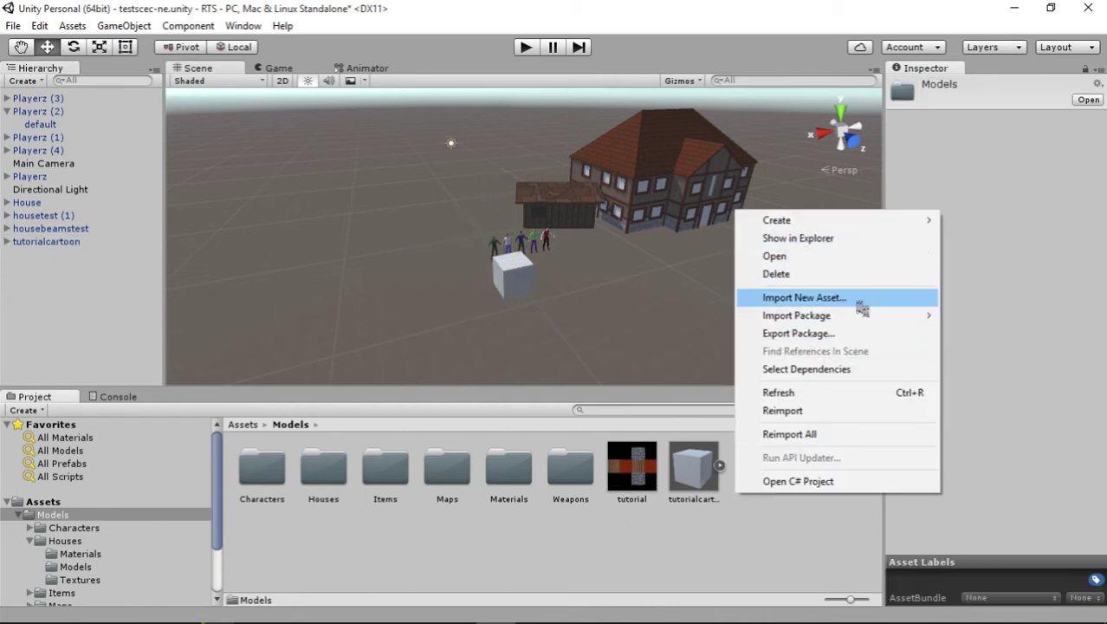
mouse_move(840, 227)
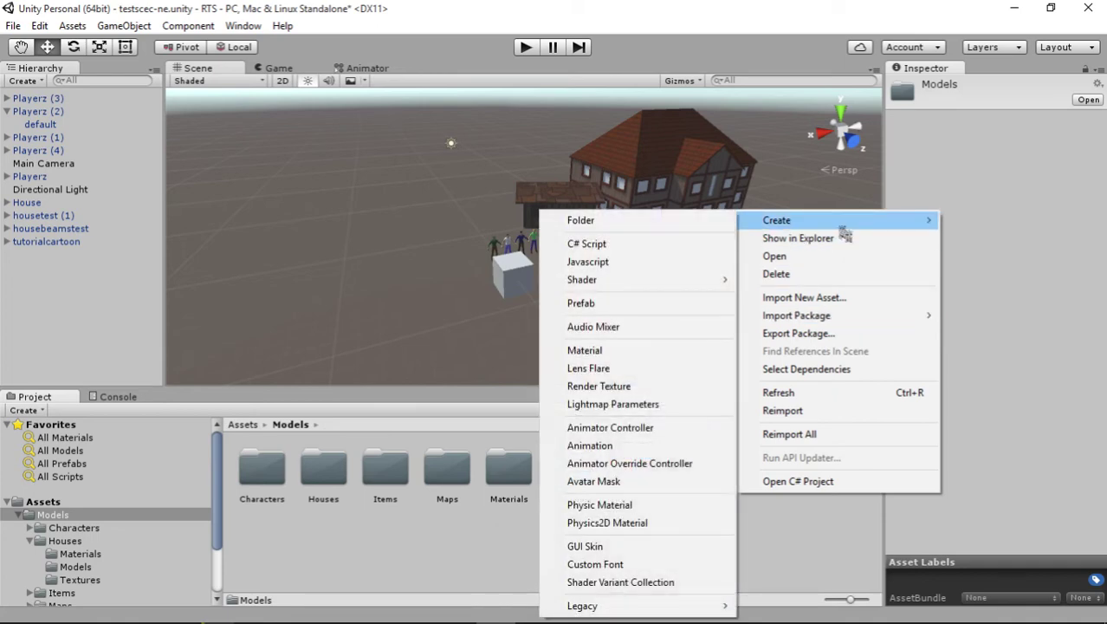
left_click(667, 350)
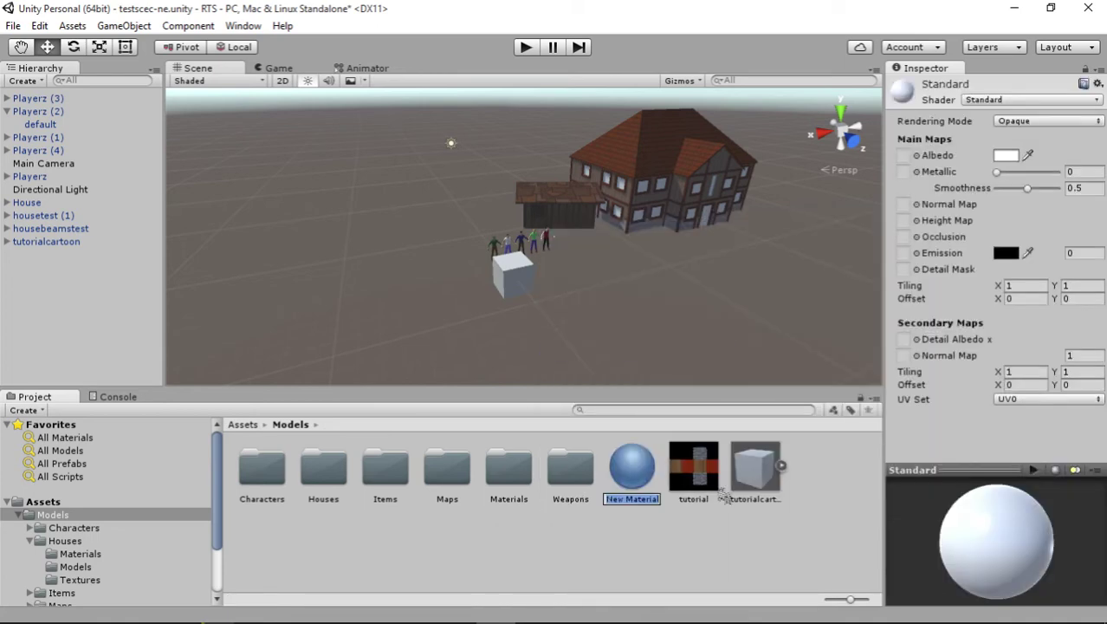
type("ti")
key("Return")
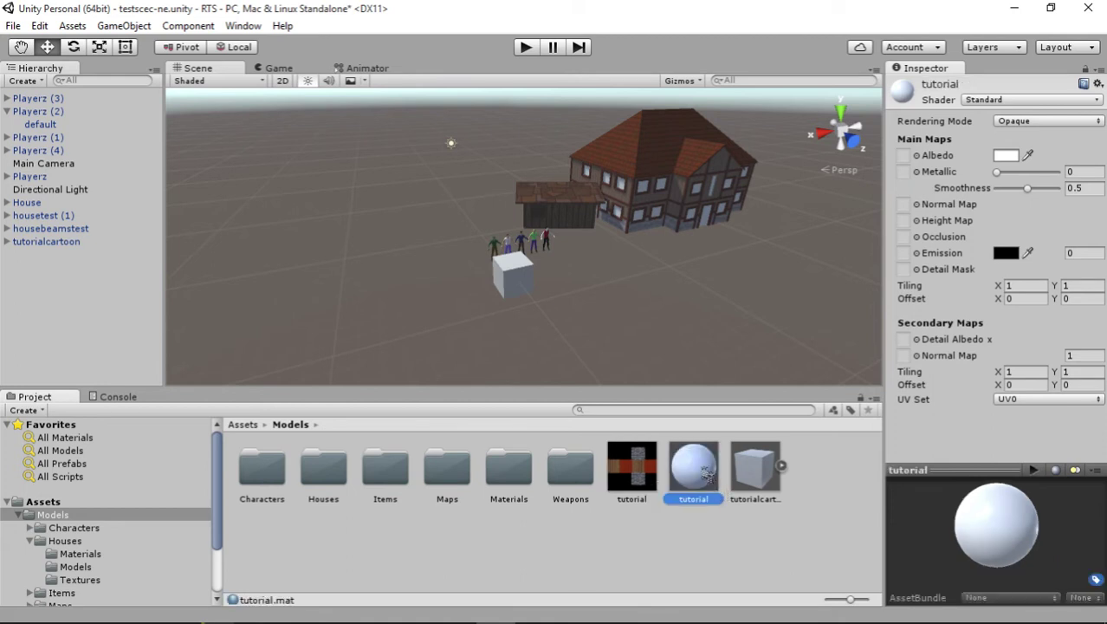
left_click_drag(707, 473, 525, 281)
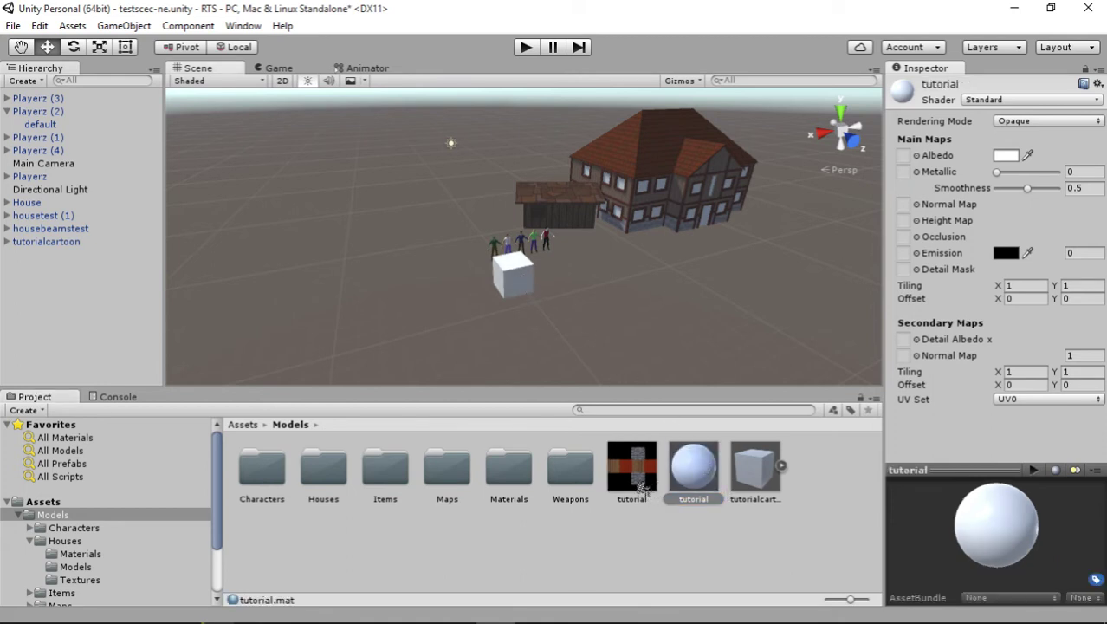
- Give the tutorial material the tutorial albedo, Standard (Specular setup) shader and smoothness 0
left_click_drag(639, 489, 903, 155)
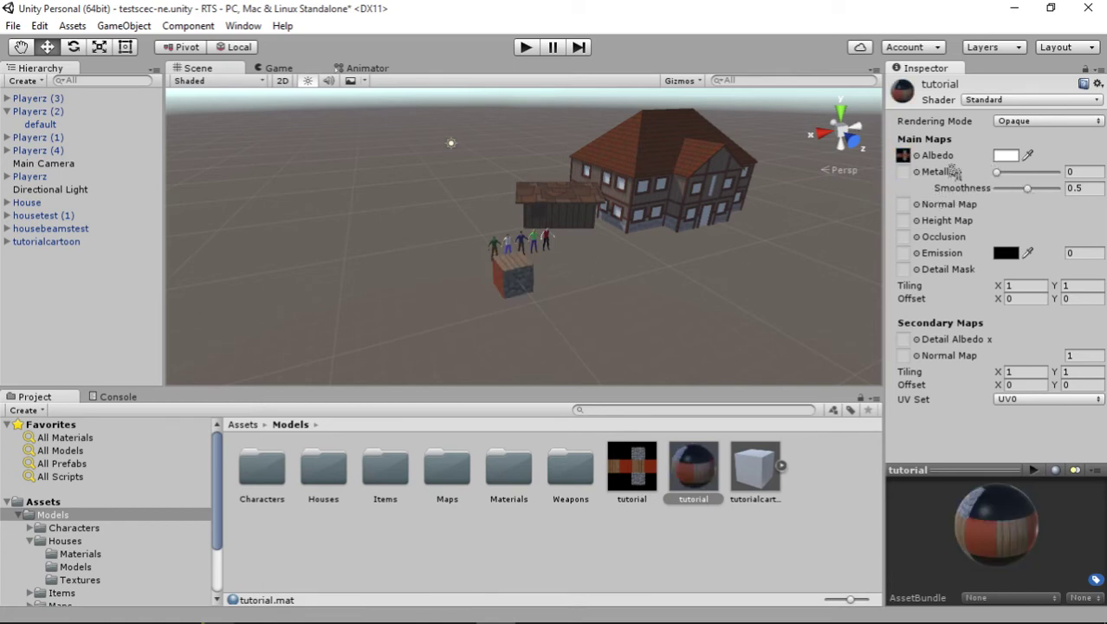
left_click(1031, 99)
left_click(1022, 135)
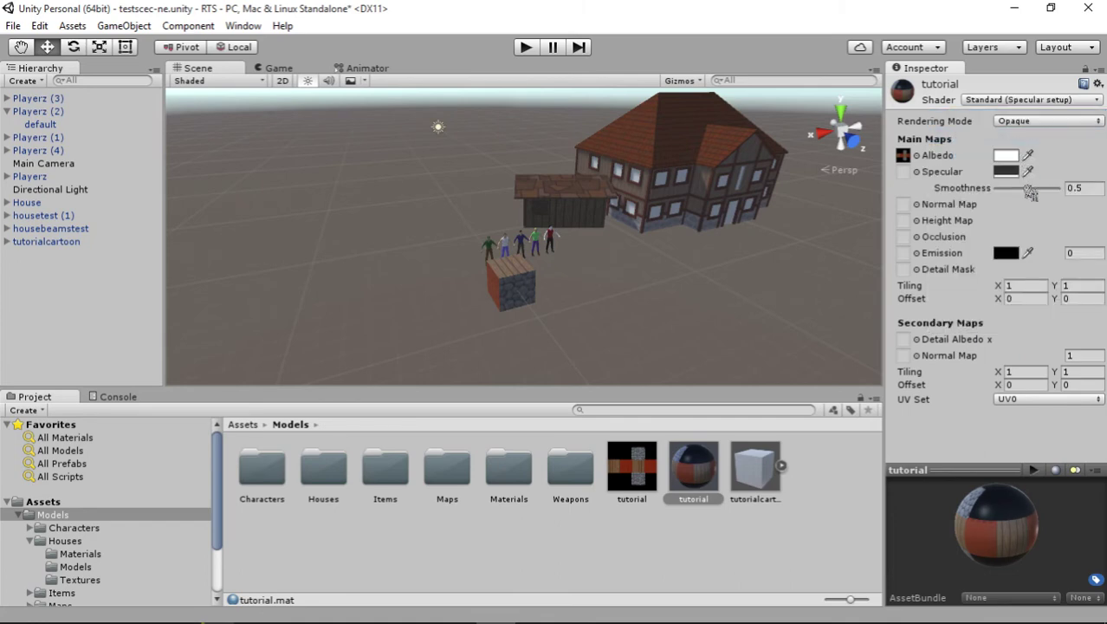
left_click_drag(1030, 194, 962, 218)
scroll(476, 334, "up", 5)
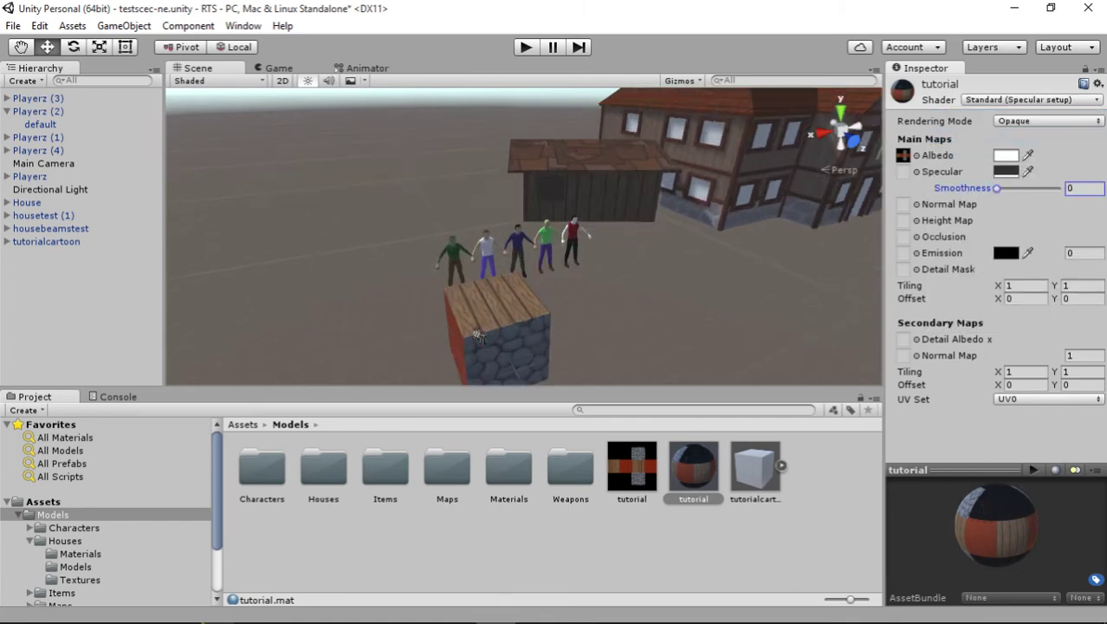
- Rotate the tutorialcartoon cube to about X 16.909, Y 580.76, Z -378.6
middle_click_drag(520, 349, 589, 342)
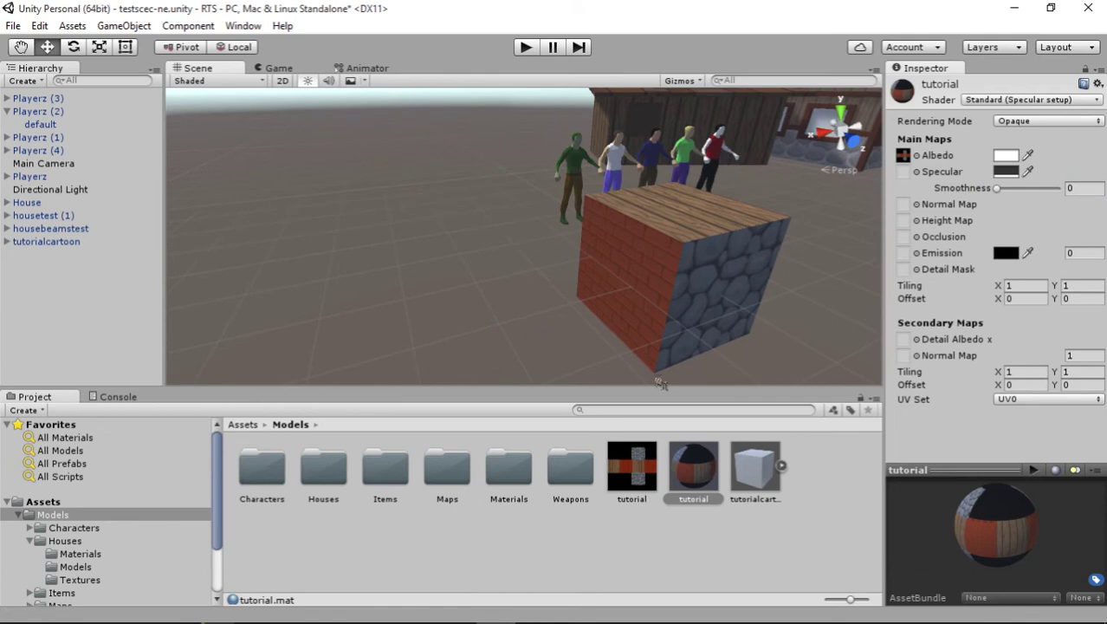
left_click(693, 277)
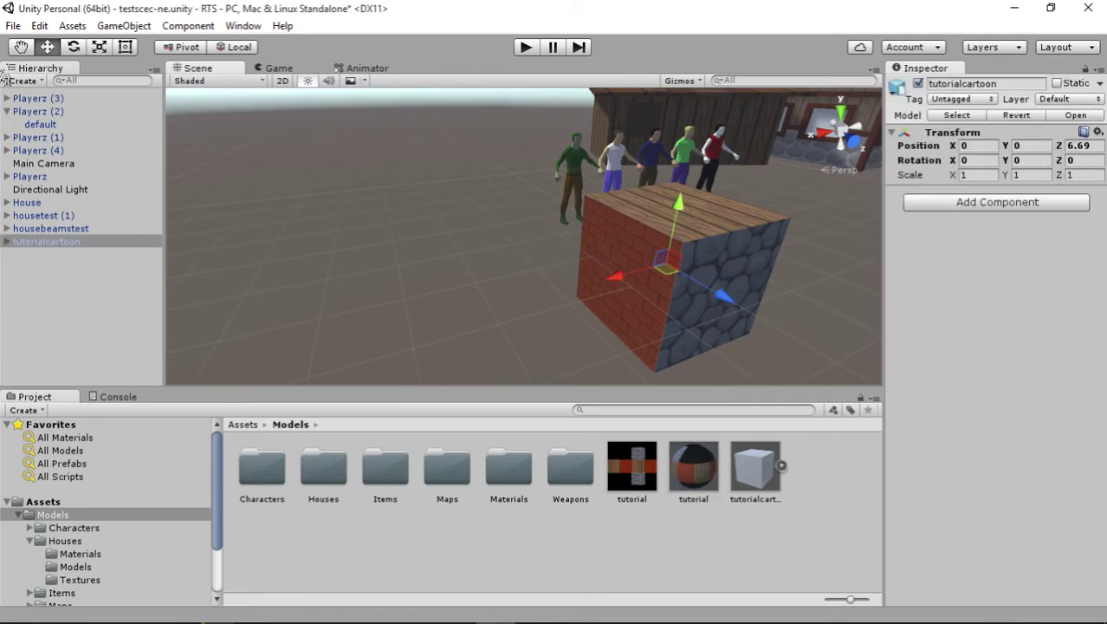
left_click(75, 47)
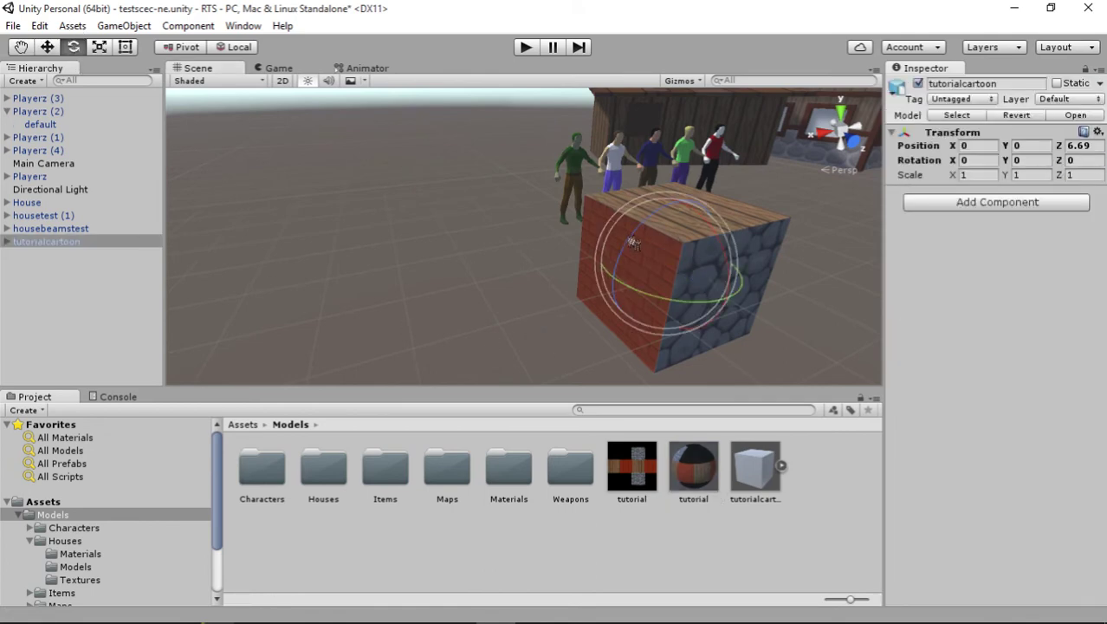
left_click_drag(633, 243, 468, 598)
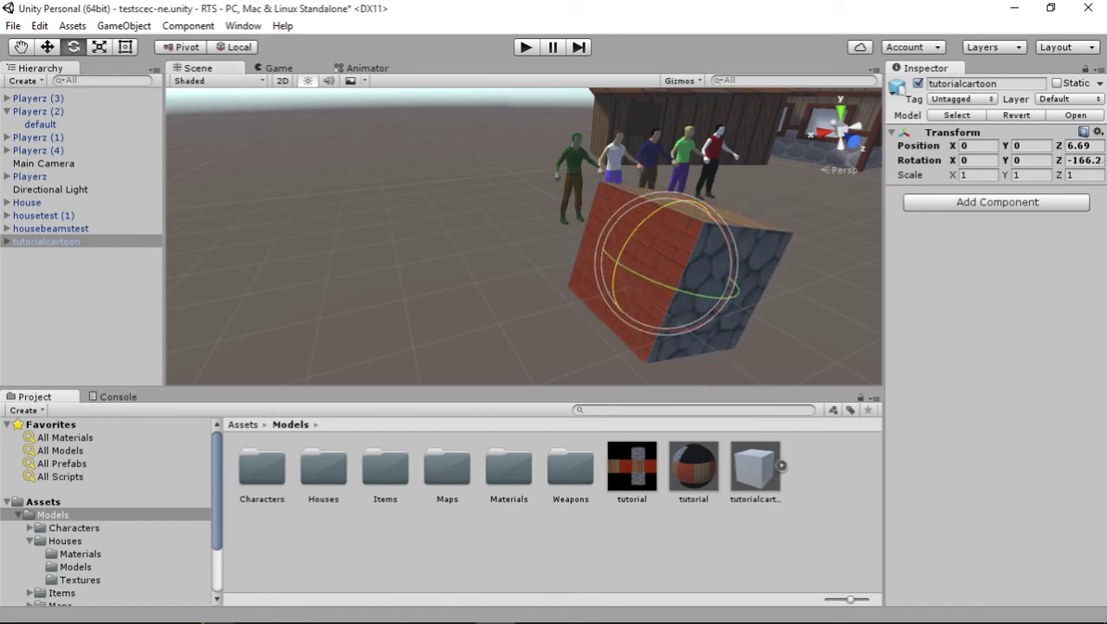
left_click_drag(617, 290, 446, 514)
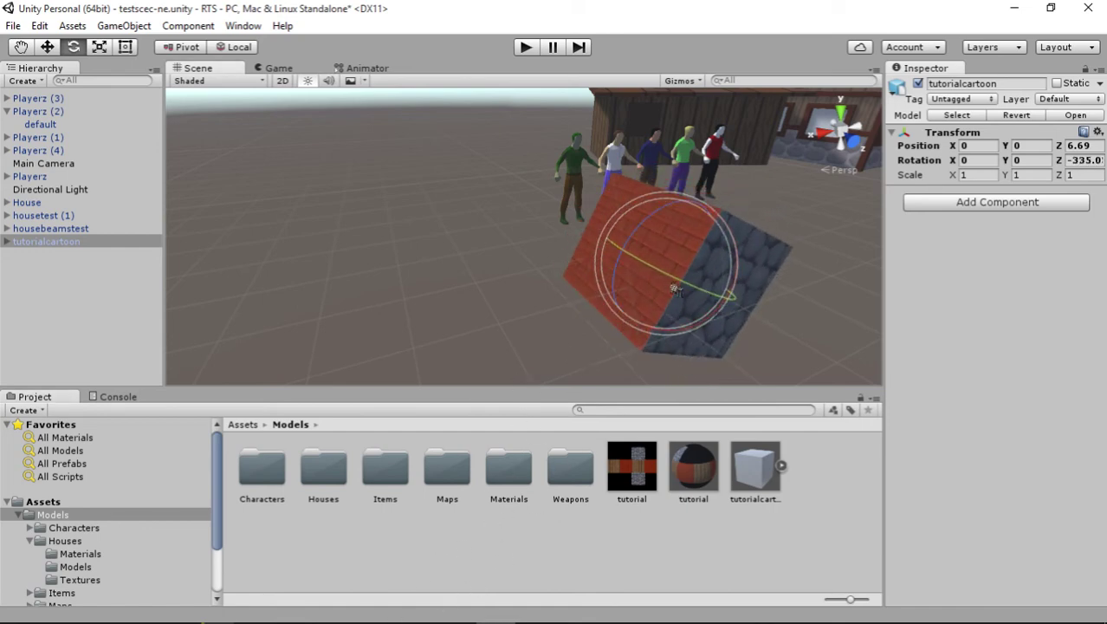
left_click_drag(619, 288, 1031, 407)
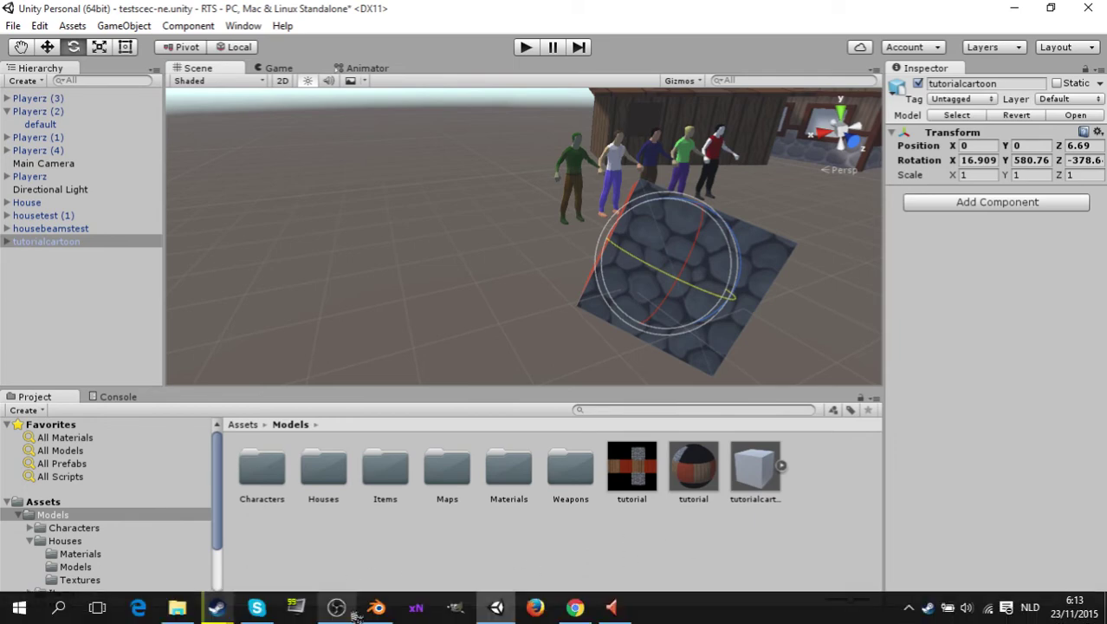
- Orbit and zoom the Scene view to inspect the cube's brick and cobblestone faces
left_click(335, 607)
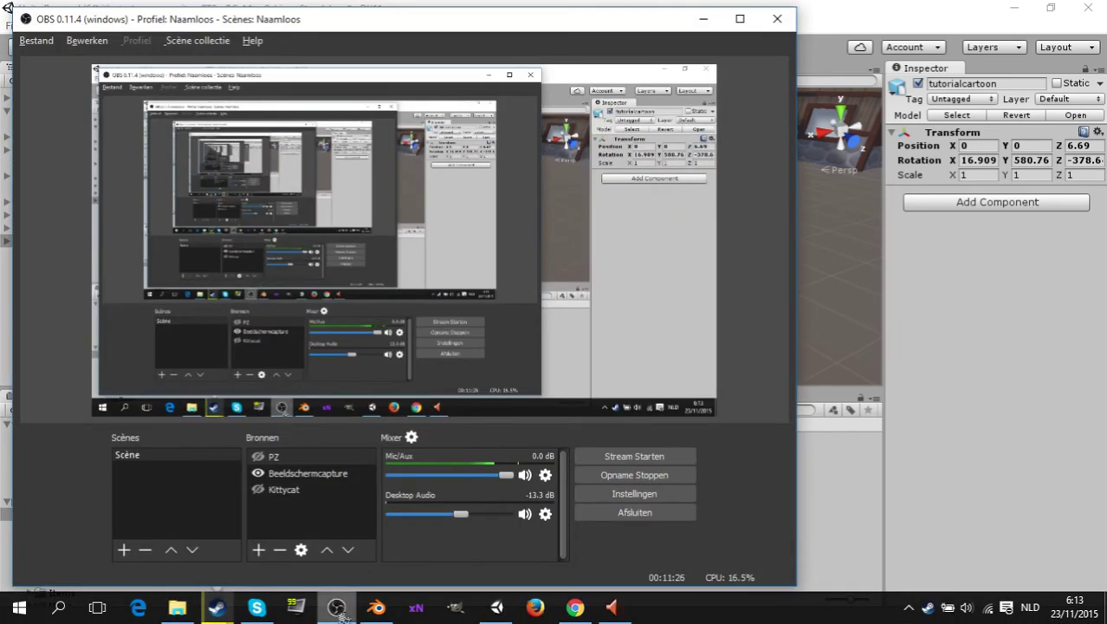
left_click(336, 608)
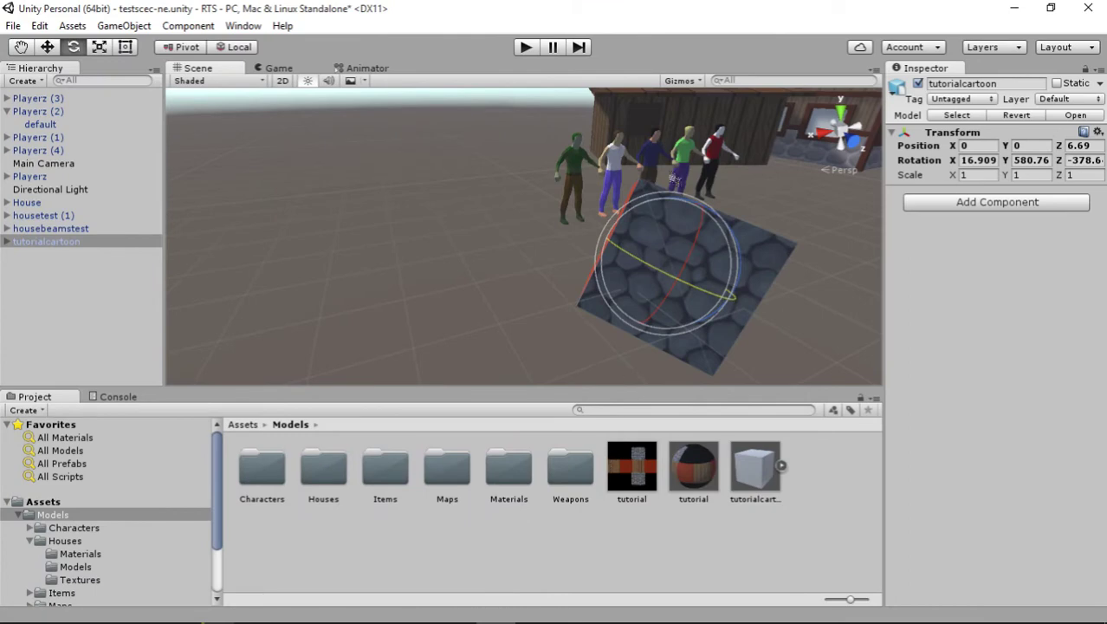
left_click_drag(495, 321, 452, 243, "alt")
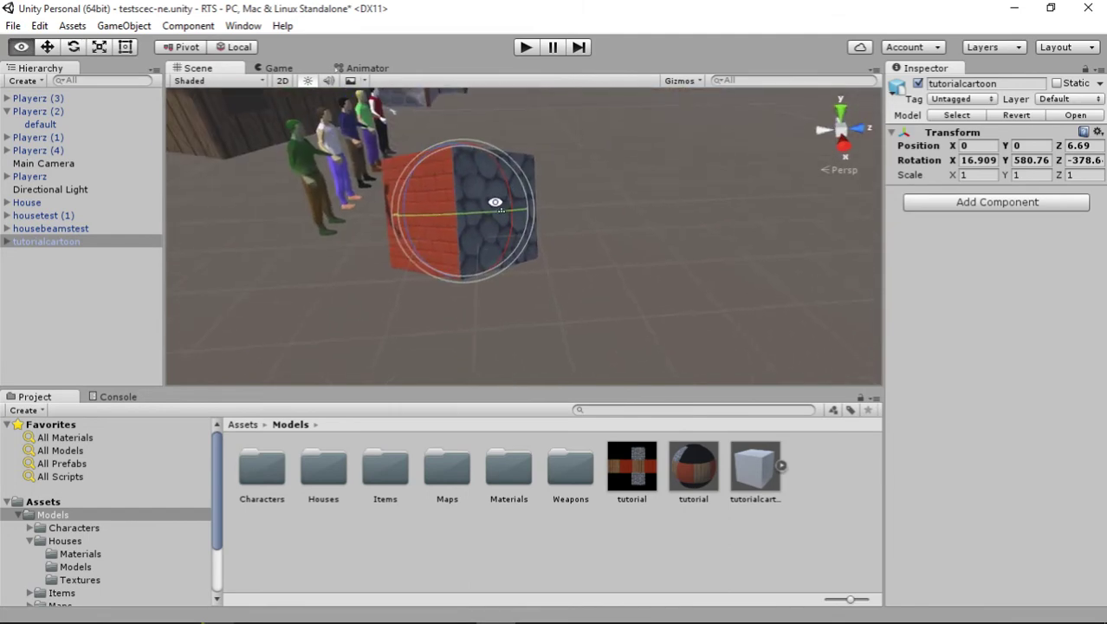
middle_click_drag(452, 242, 461, 255)
mouse_move(461, 254)
left_mouse_down("alt")
mouse_move(511, 286)
mouse_move(469, 267)
left_mouse_up("alt")
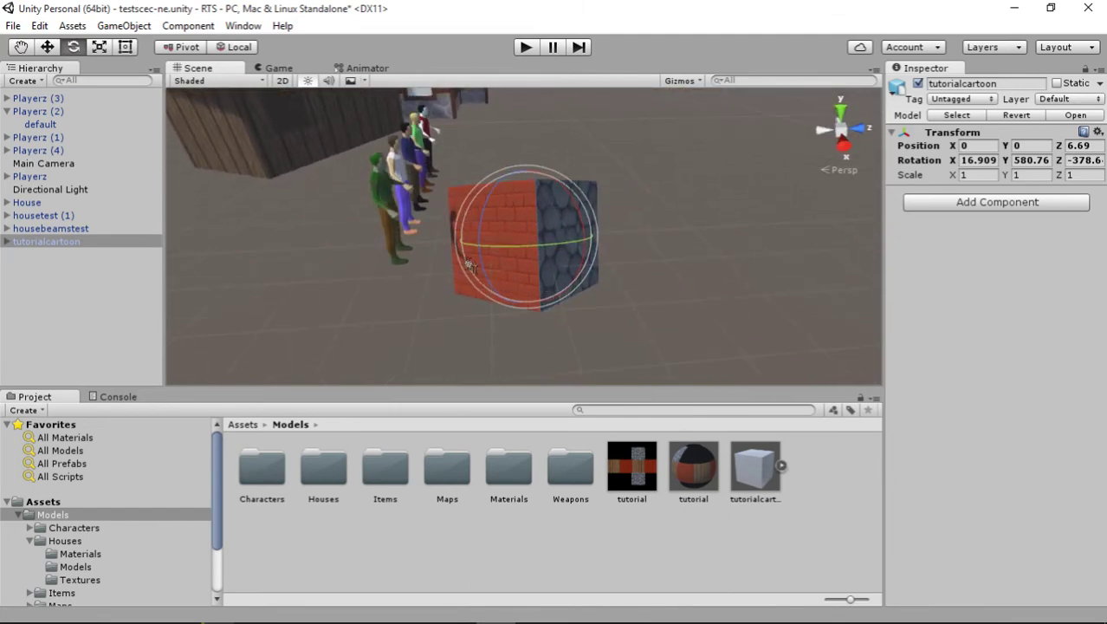
scroll(478, 289, "up", 3)
scroll(478, 289, "down", 2)
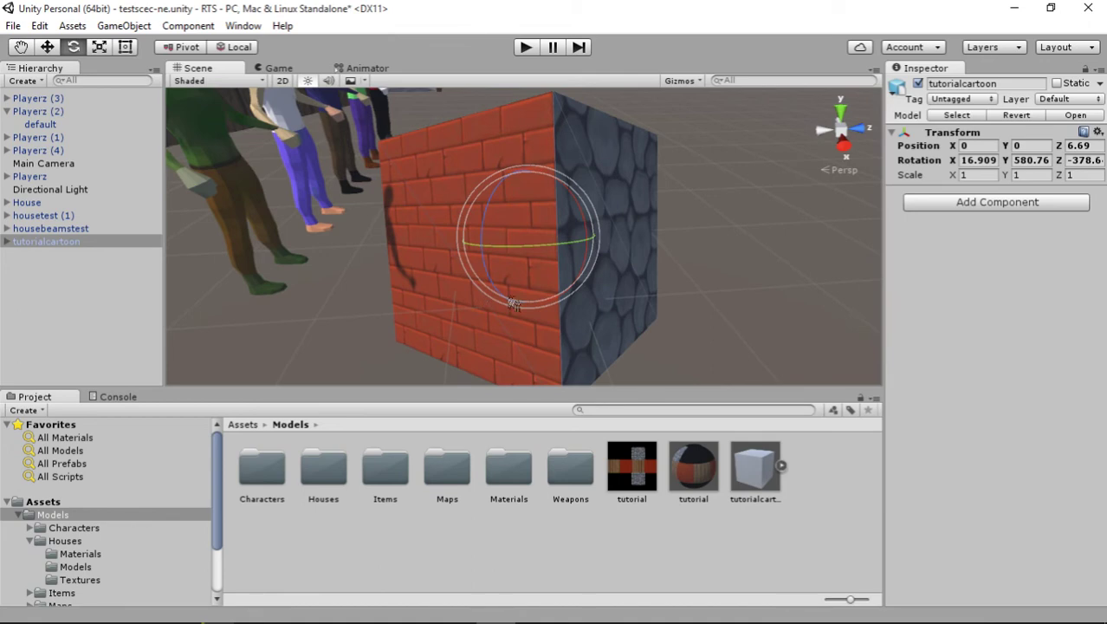
left_click_drag(569, 212, 443, 332, "alt")
scroll(572, 217, "down", 3)
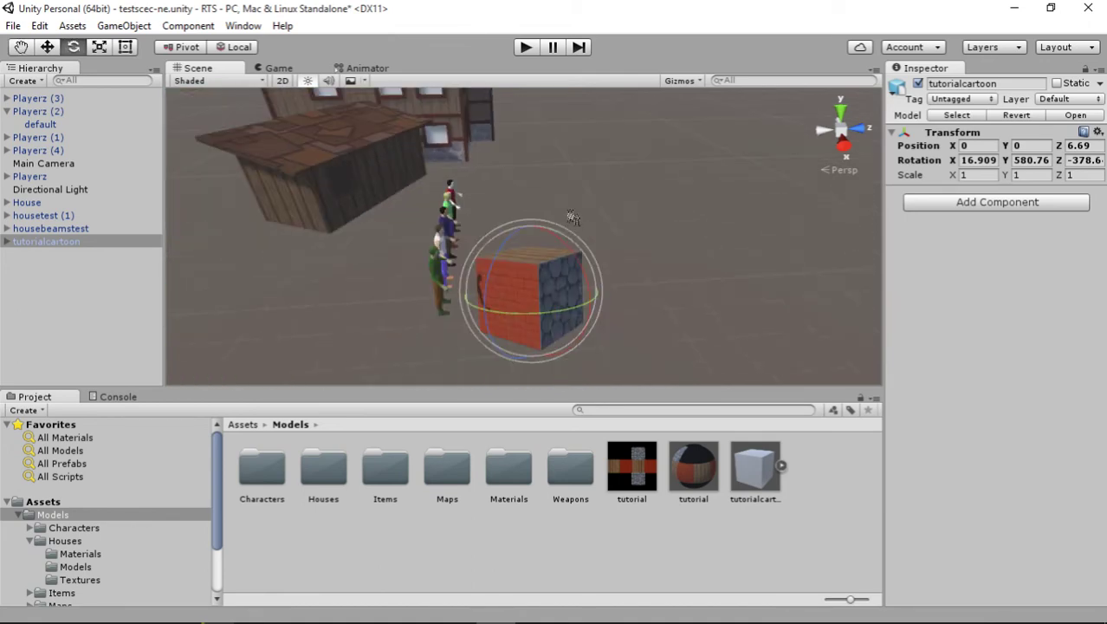
scroll(551, 314, "up", 3)
scroll(545, 299, "down", 4)
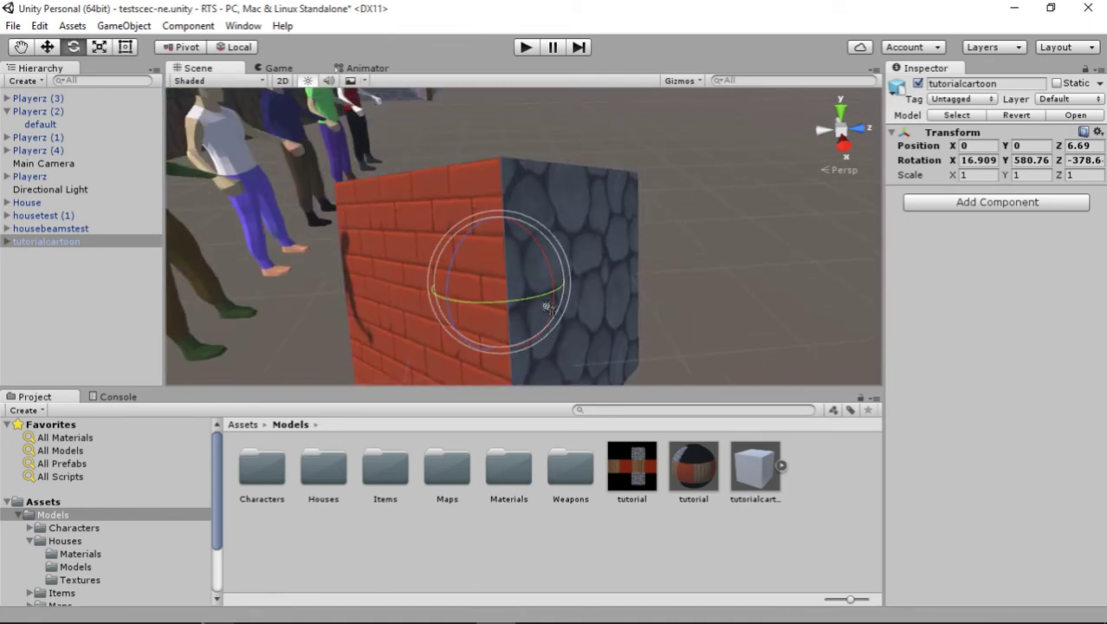
scroll(549, 310, "up", 2)
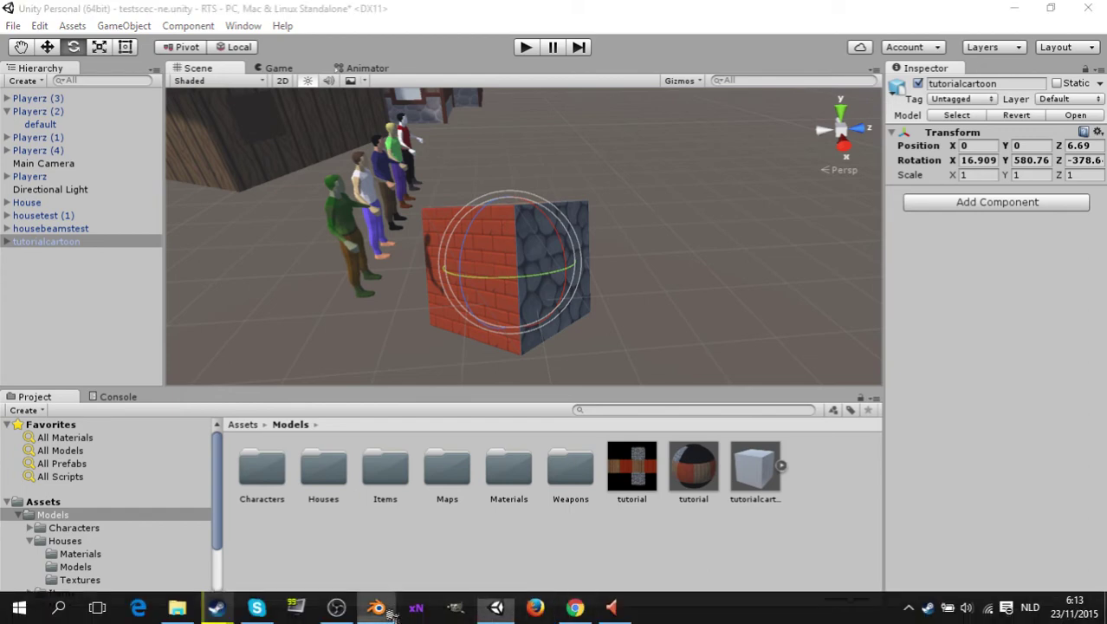
- Widen the 3D viewport, switch Bake Mode to Normals, and bake a normal map into the image
left_click(376, 611)
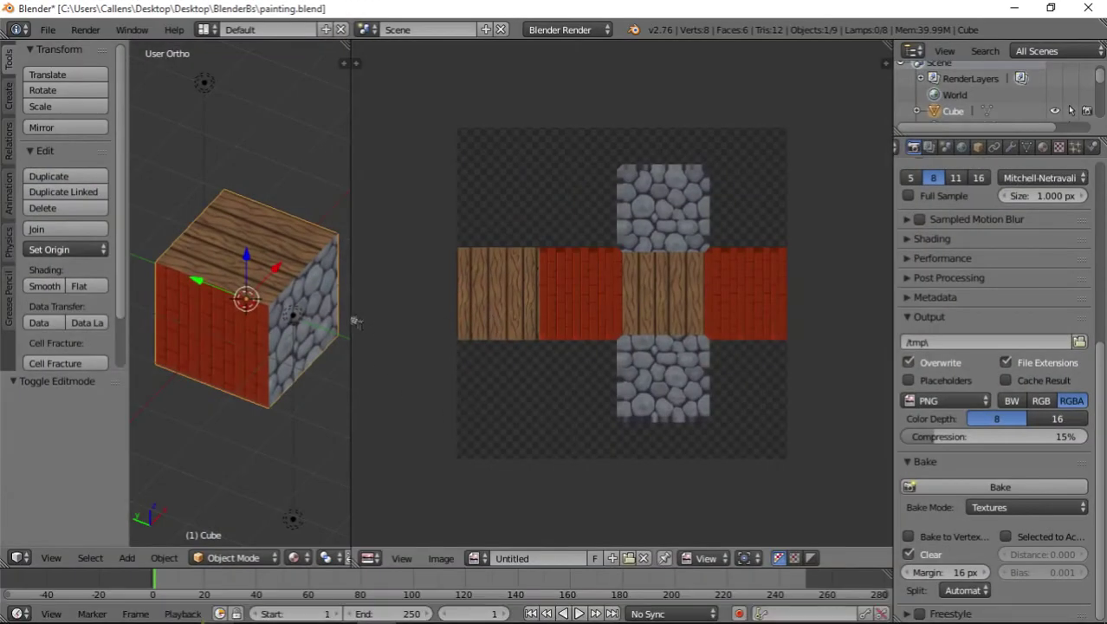
left_click_drag(353, 321, 474, 320)
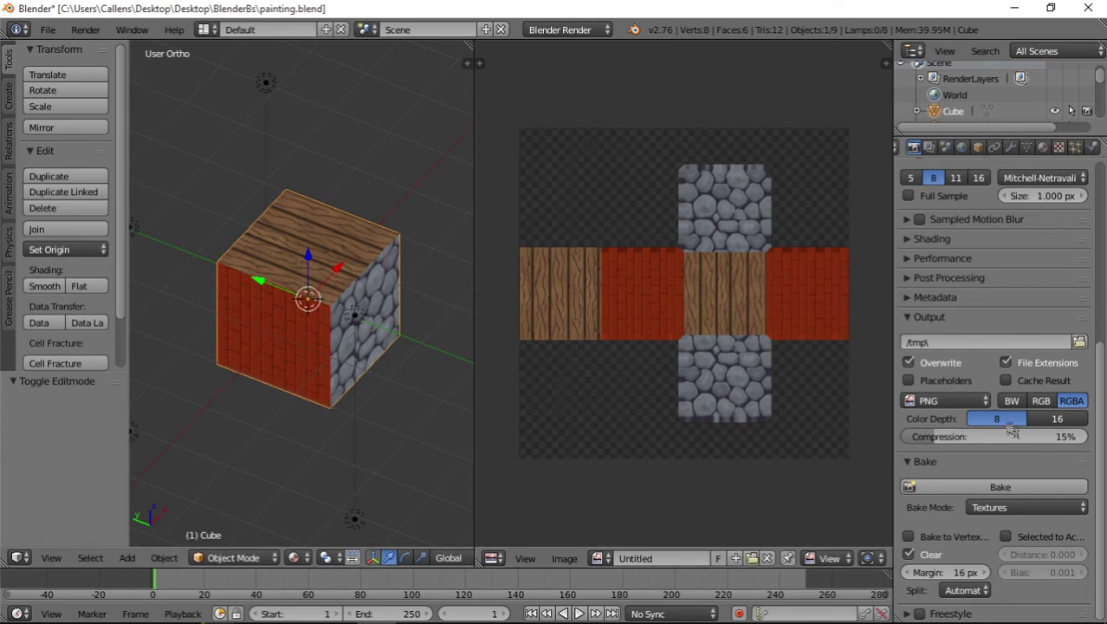
left_click(999, 509)
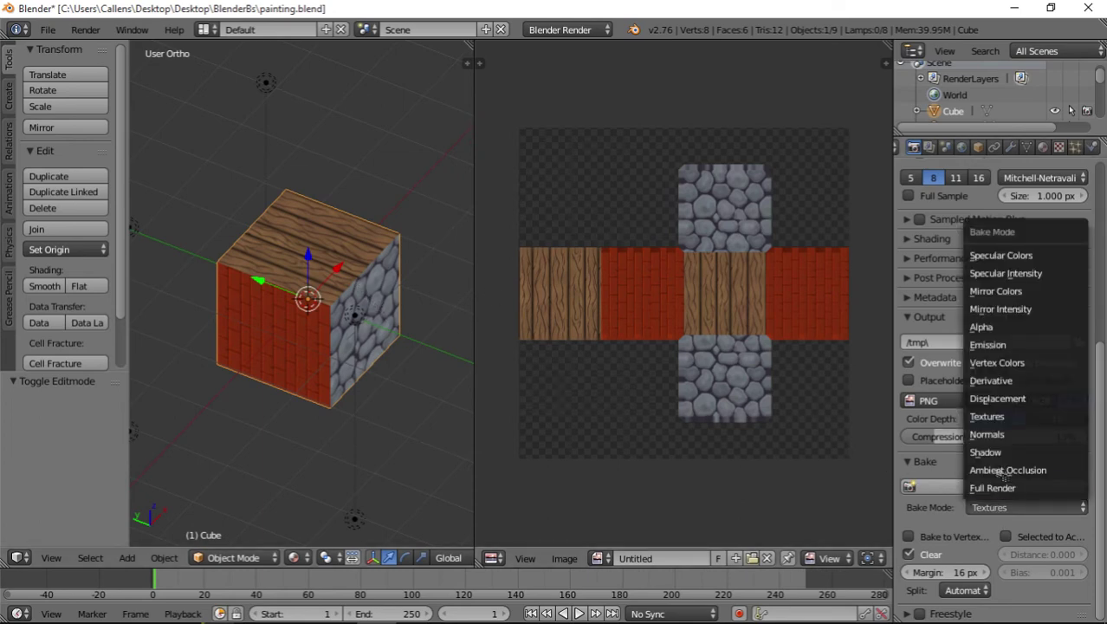
left_click(1007, 434)
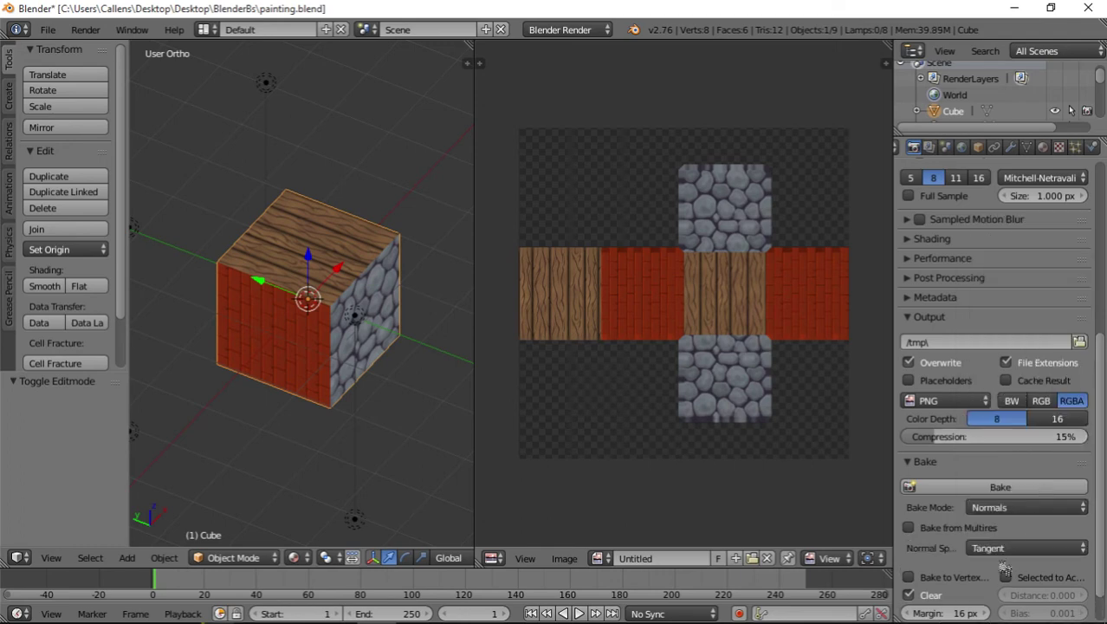
left_click(1000, 487)
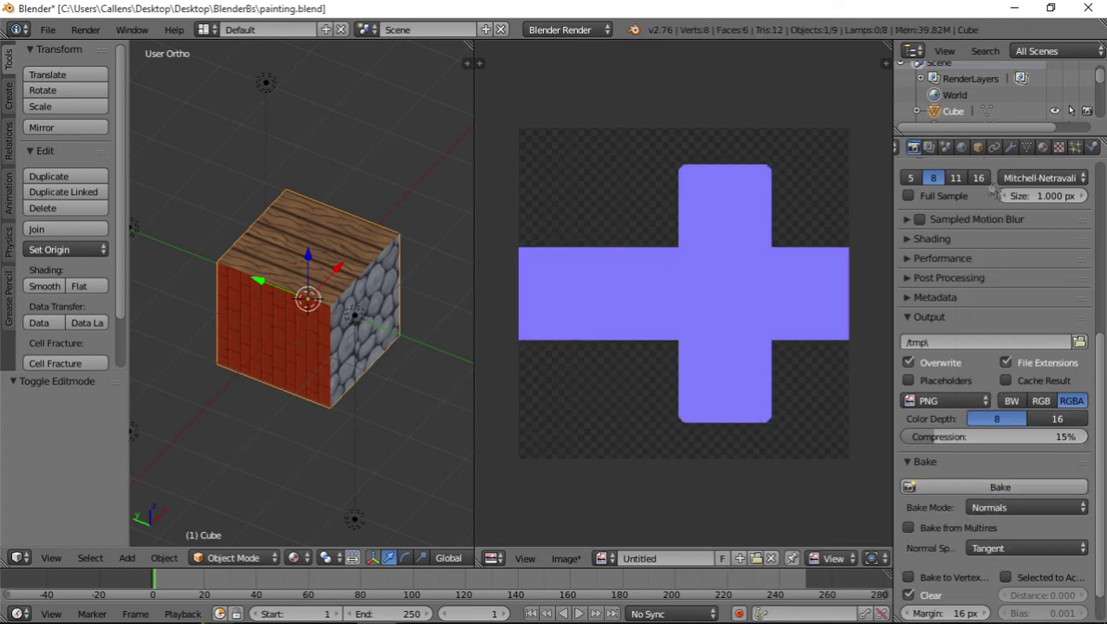
- Turn on Geometry Normal influence for the Brick texture at strength 1
left_click(1043, 146)
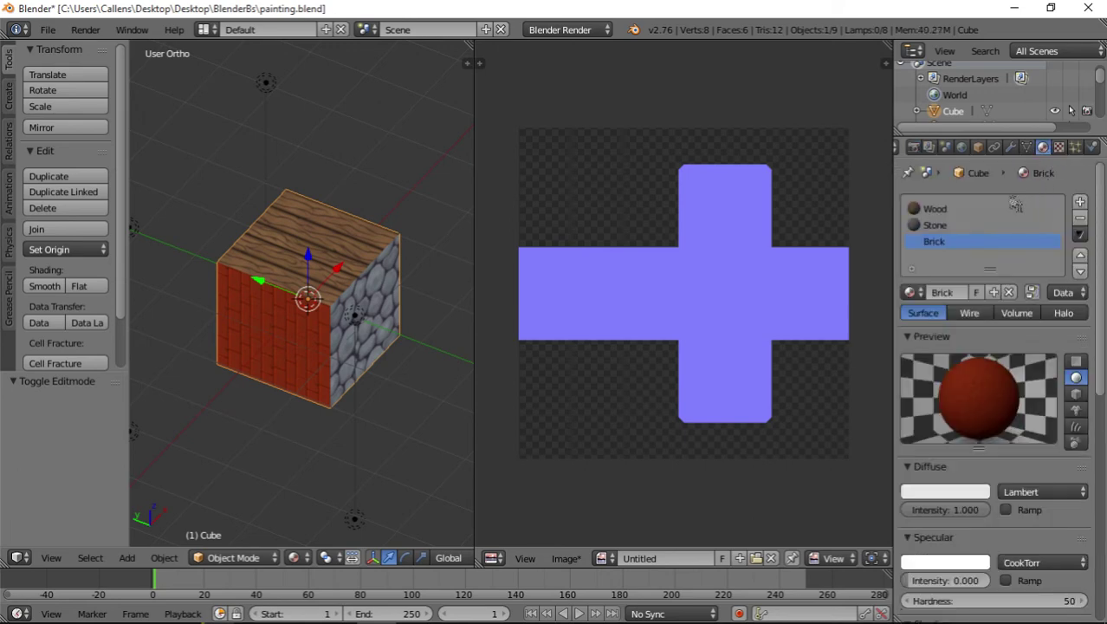
left_click(1058, 147)
scroll(1030, 471, "up", 5)
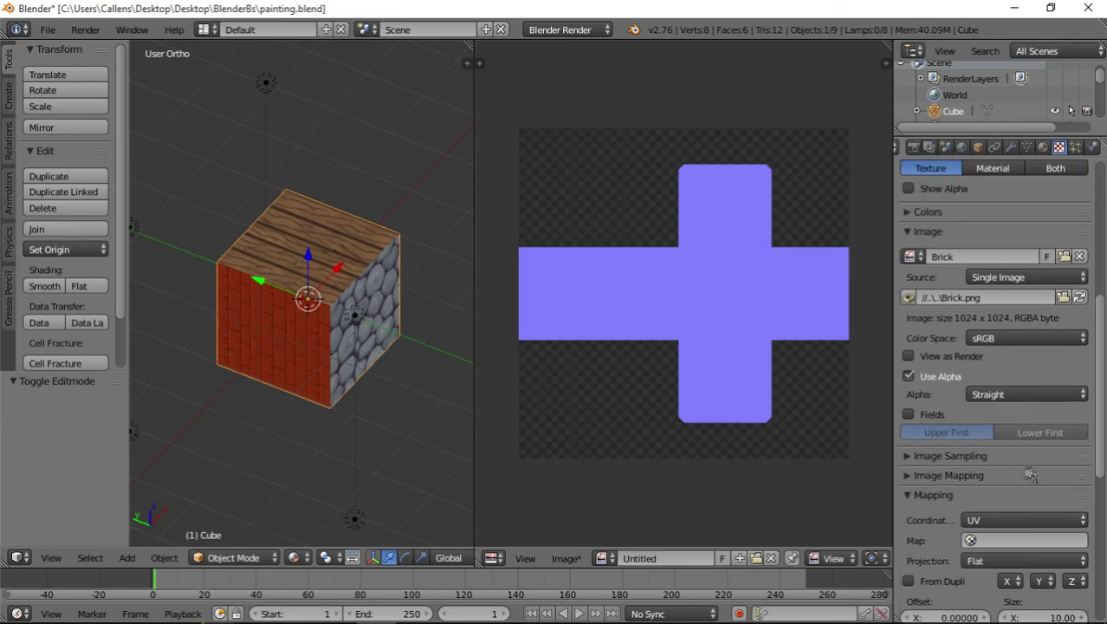
scroll(1031, 475, "down", 10)
scroll(1031, 475, "down", 3)
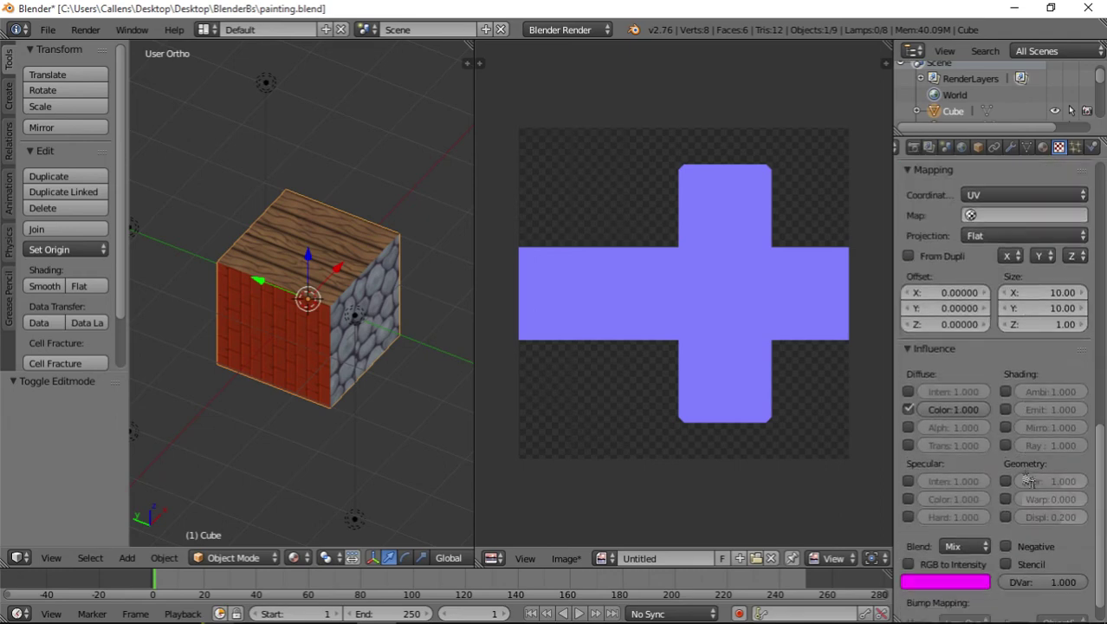
left_click(1006, 481)
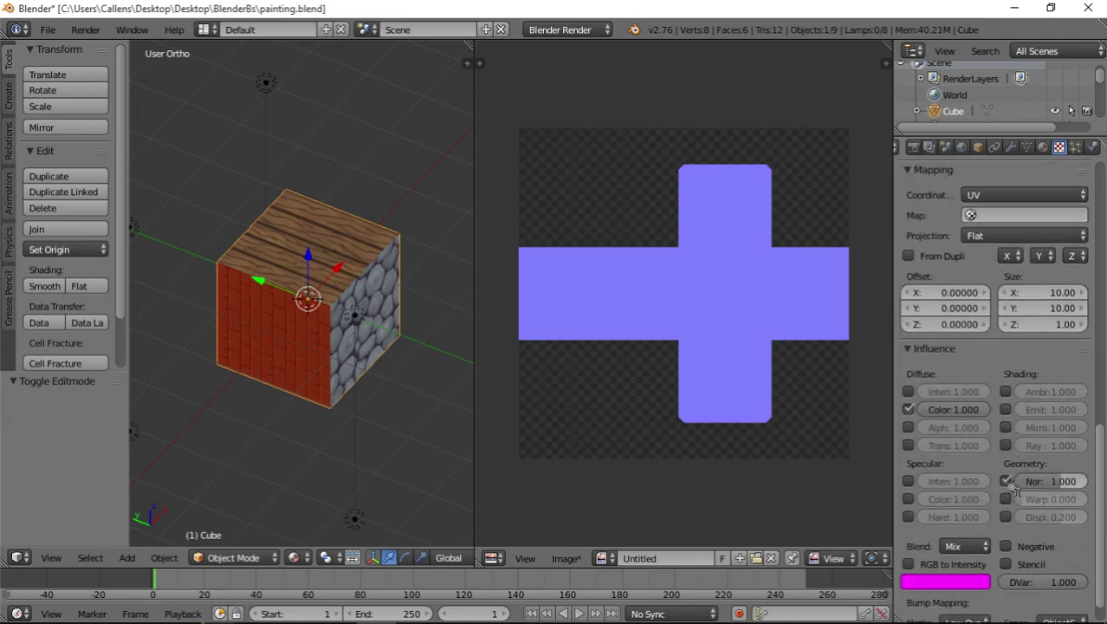
scroll(351, 405, "up", 6)
scroll(351, 404, "up", 5)
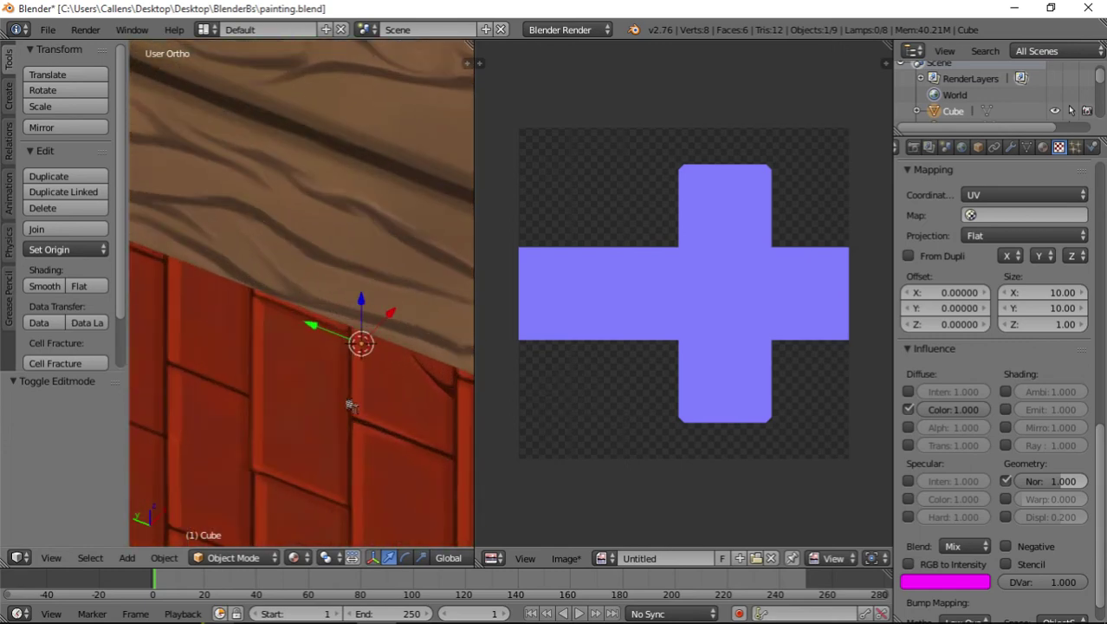
middle_click_drag(336, 439, 402, 409)
left_click_drag(1040, 481, 1091, 480)
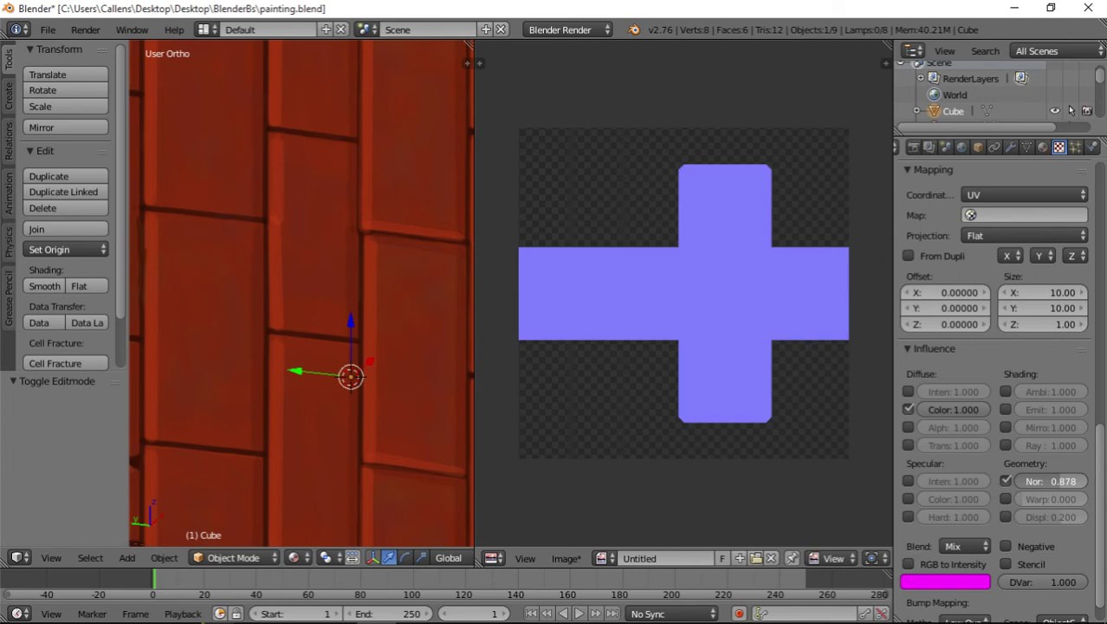
left_click(1060, 477)
type("1")
key("Return")
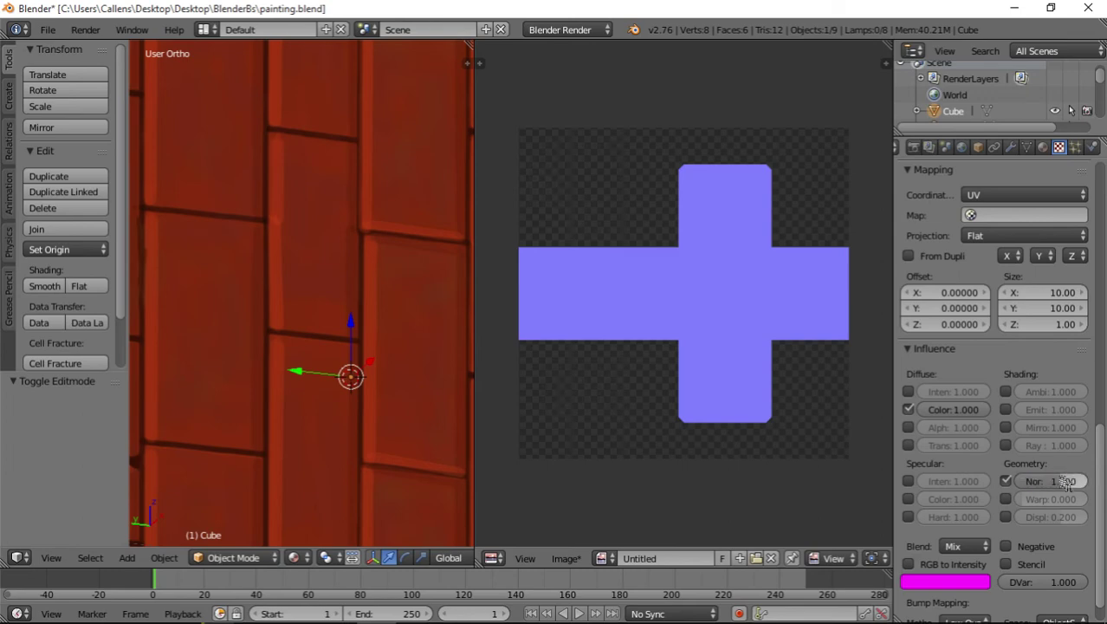
scroll(970, 182, "up", 5)
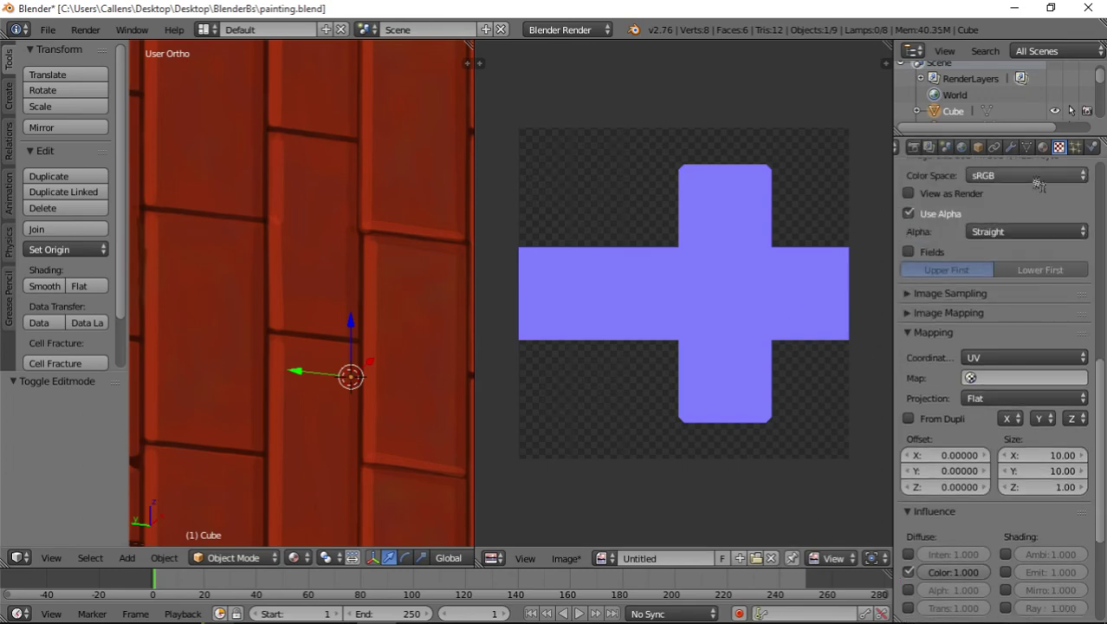
- Review the Stone material's texture influence settings
left_click(1042, 147)
left_click(977, 227)
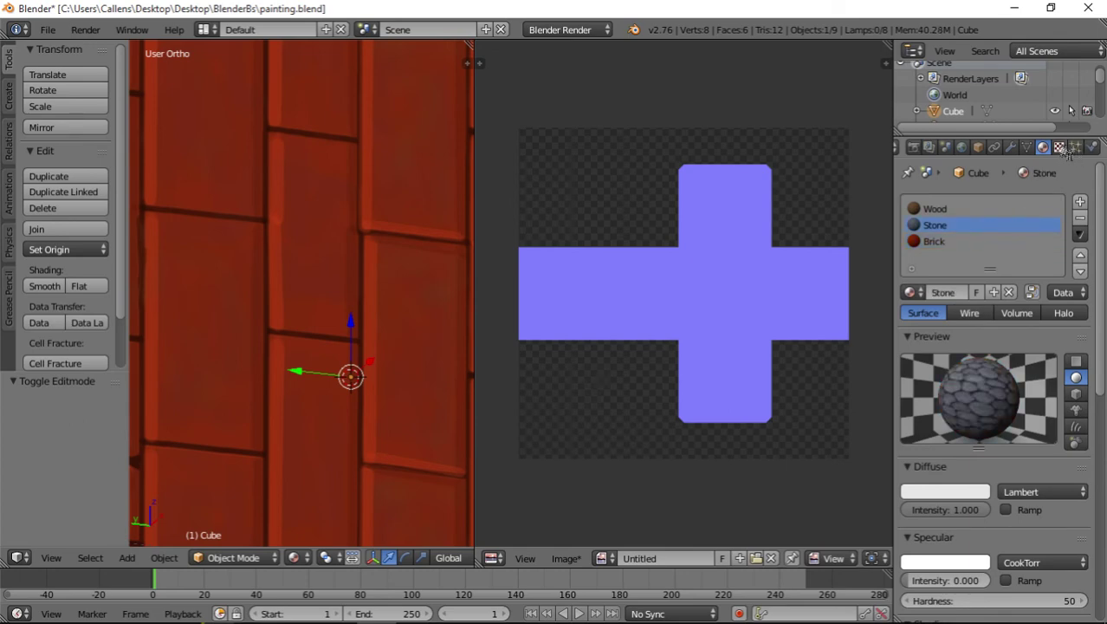
left_click(1058, 147)
scroll(1022, 381, "down", 5)
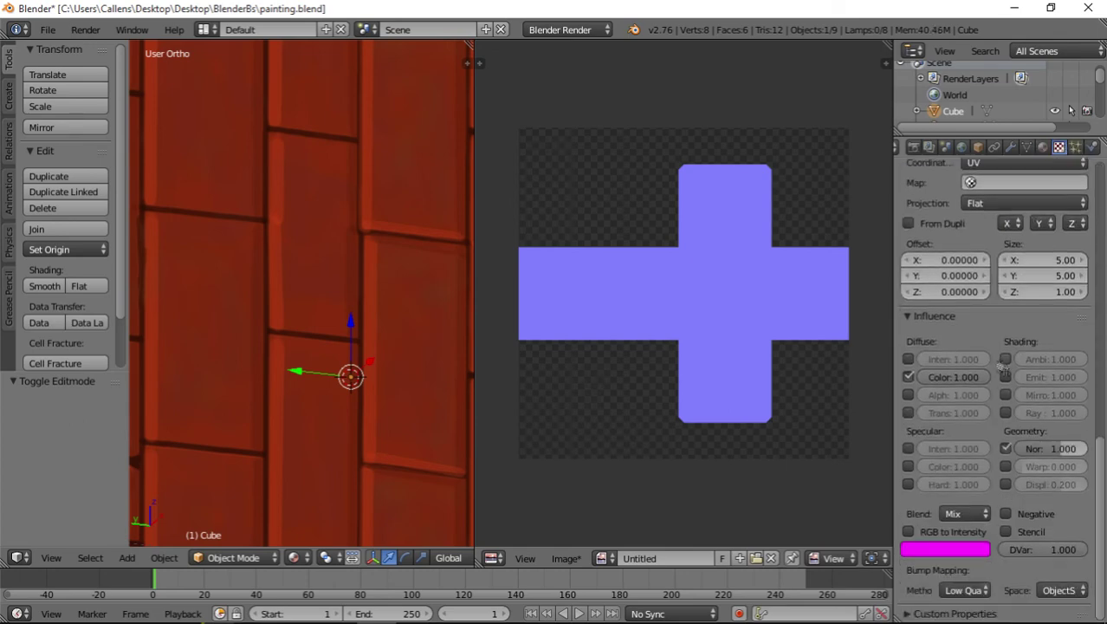
scroll(1009, 433, "up", 5)
- Enable normal influence at strength 1.000 on the next material's texture and view the cobblestone side
left_click(1043, 147)
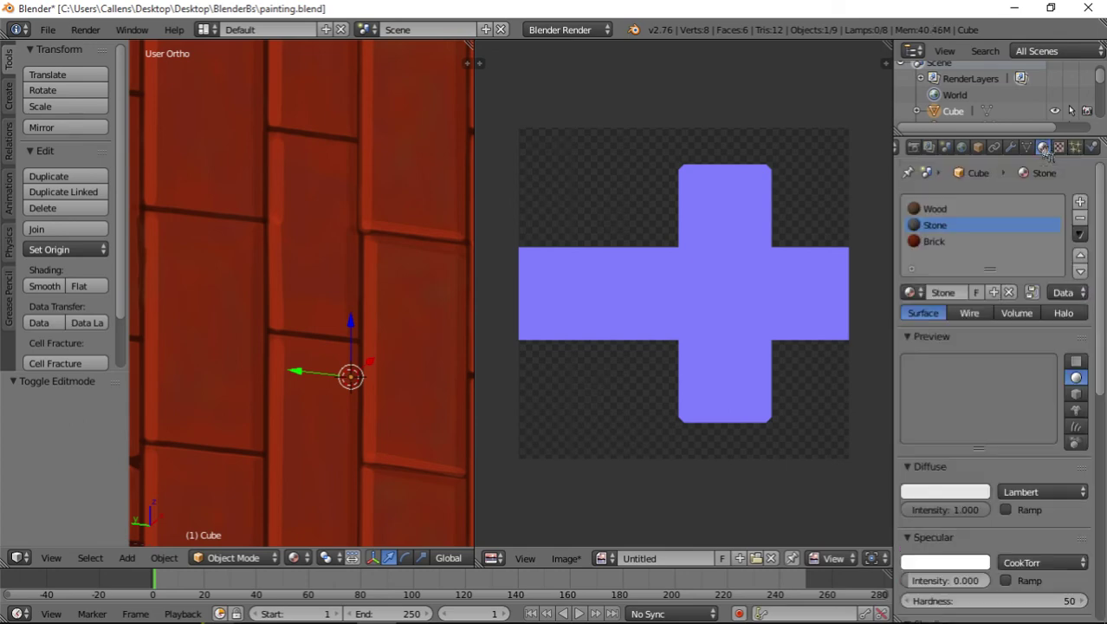
left_click(975, 210)
left_click(1058, 147)
scroll(1009, 372, "down", 3)
scroll(1001, 417, "down", 4)
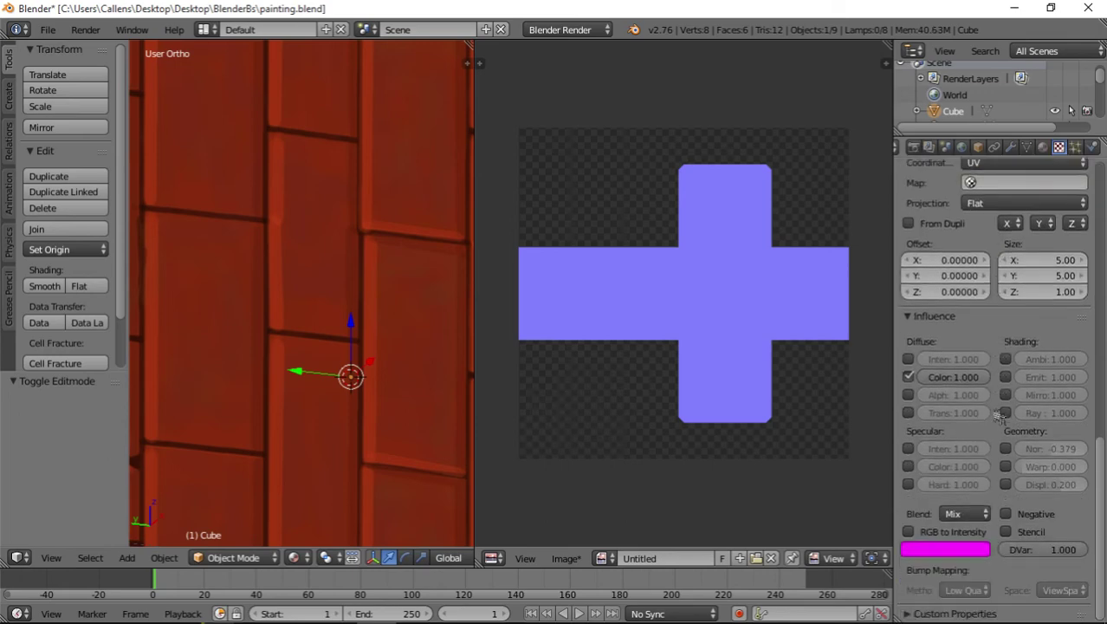
left_click(1007, 449)
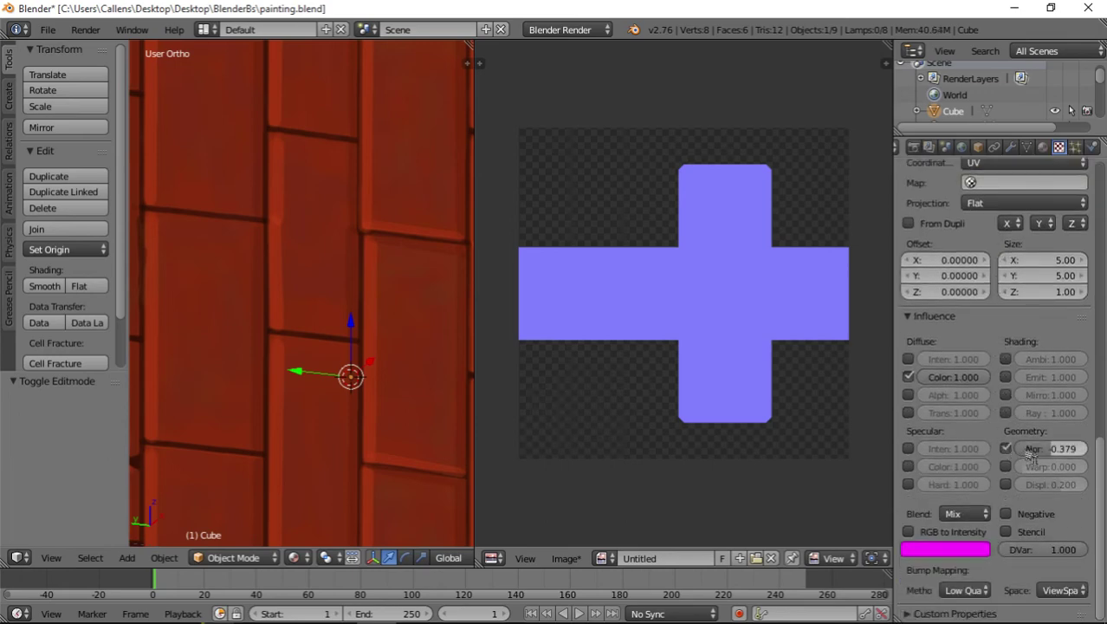
left_click(1044, 449)
type("1")
key("Return")
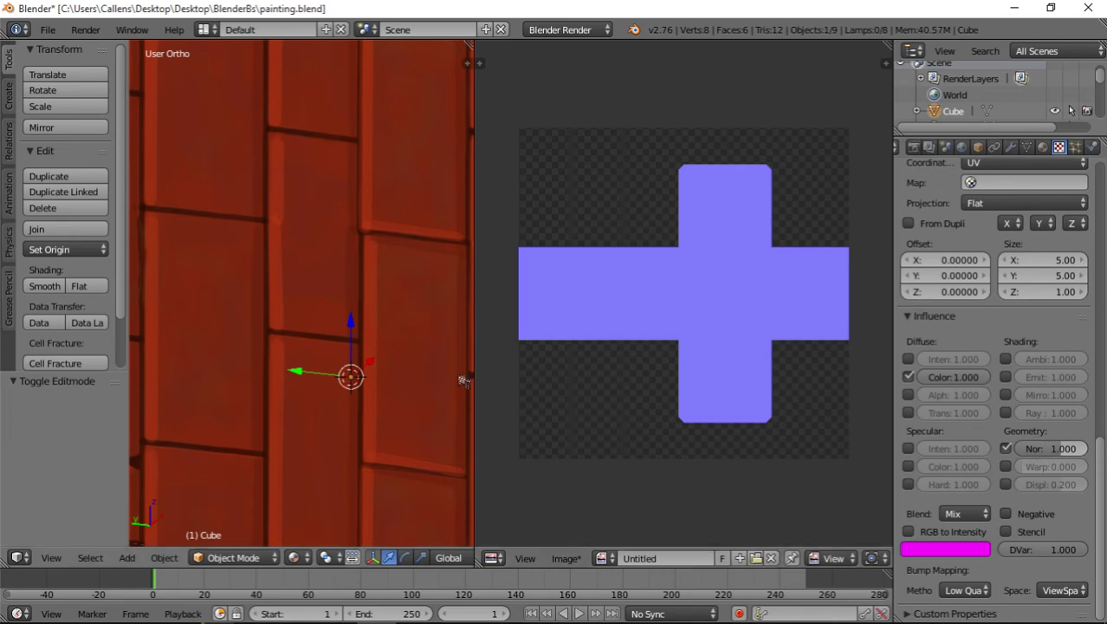
scroll(395, 374, "down", 5)
scroll(427, 358, "down", 2)
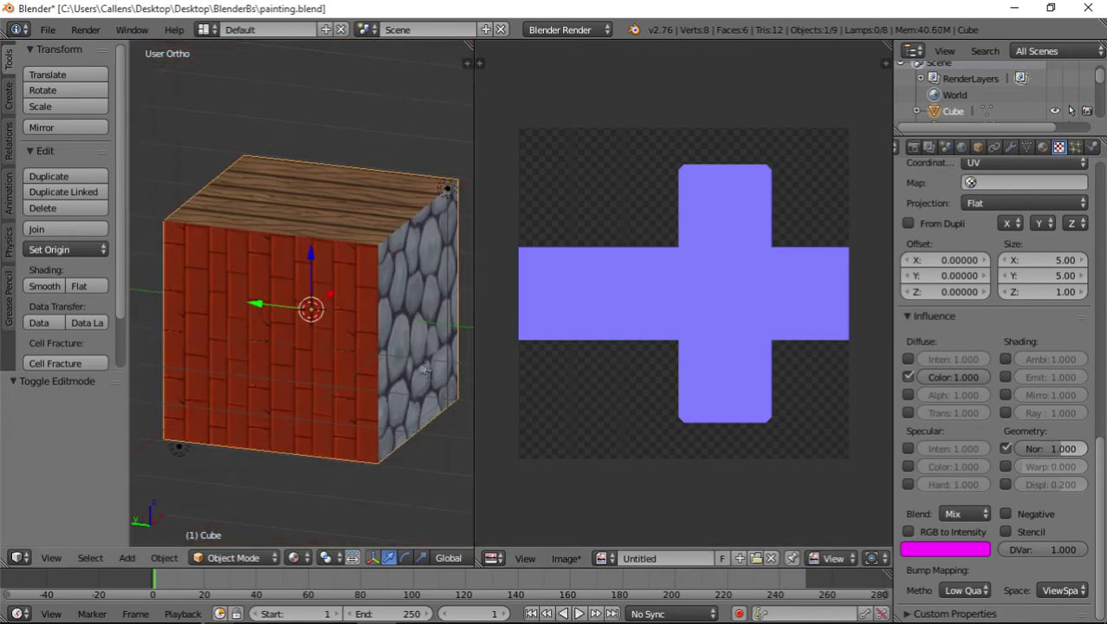
middle_click_drag(403, 367, 322, 208)
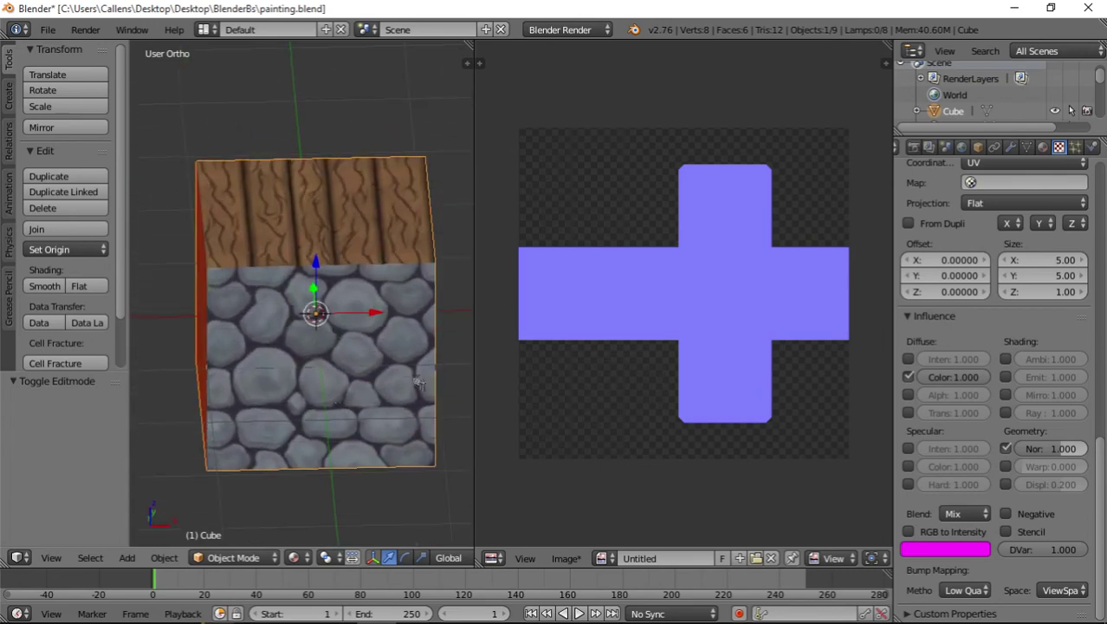
- Re-bake the cube's normal map and save it to the Desktop as tutorialnormal.png
left_click(914, 148)
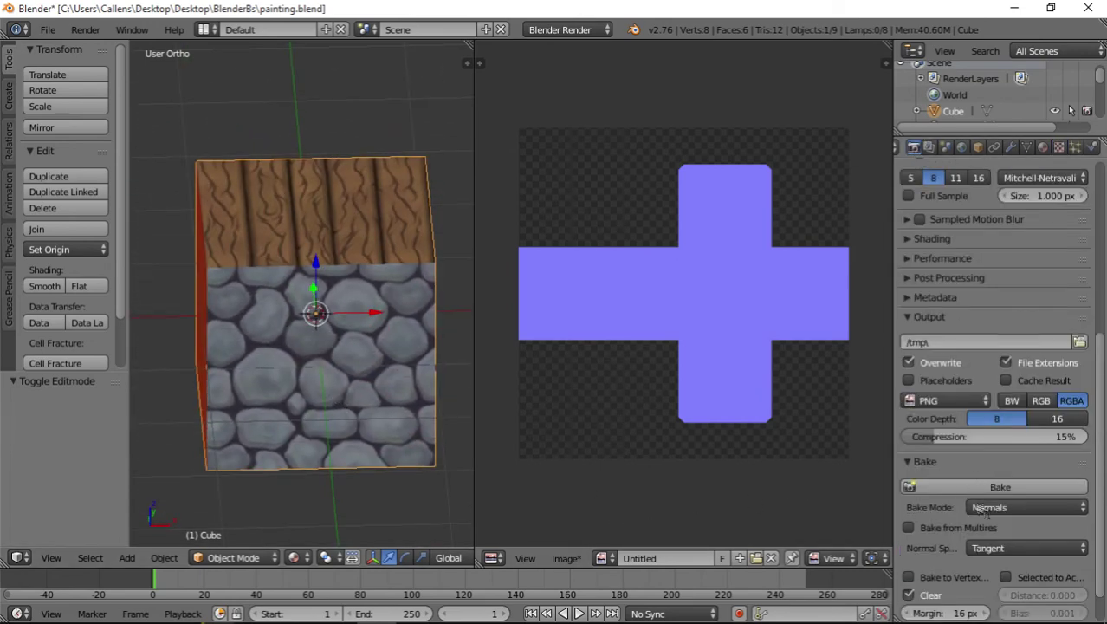
left_click(1003, 486)
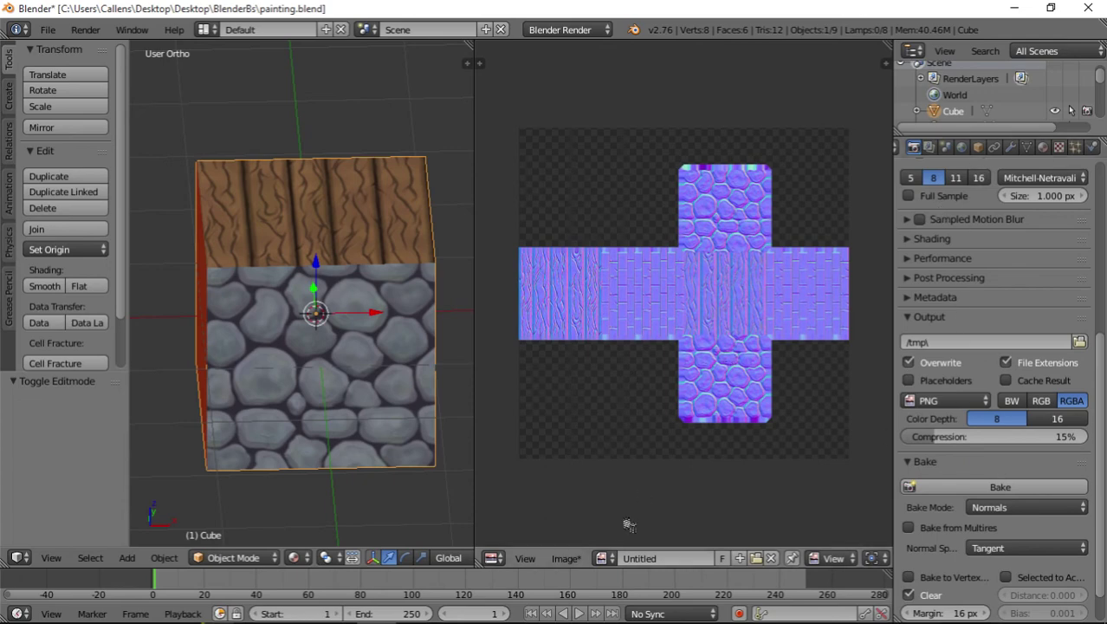
left_click(568, 559)
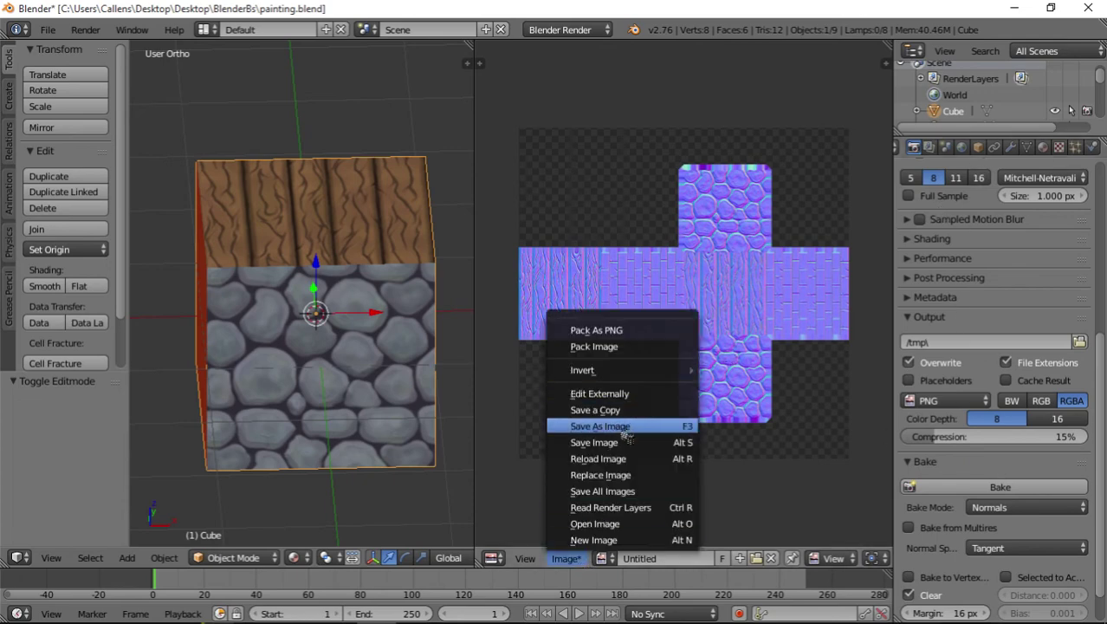
left_click(625, 429)
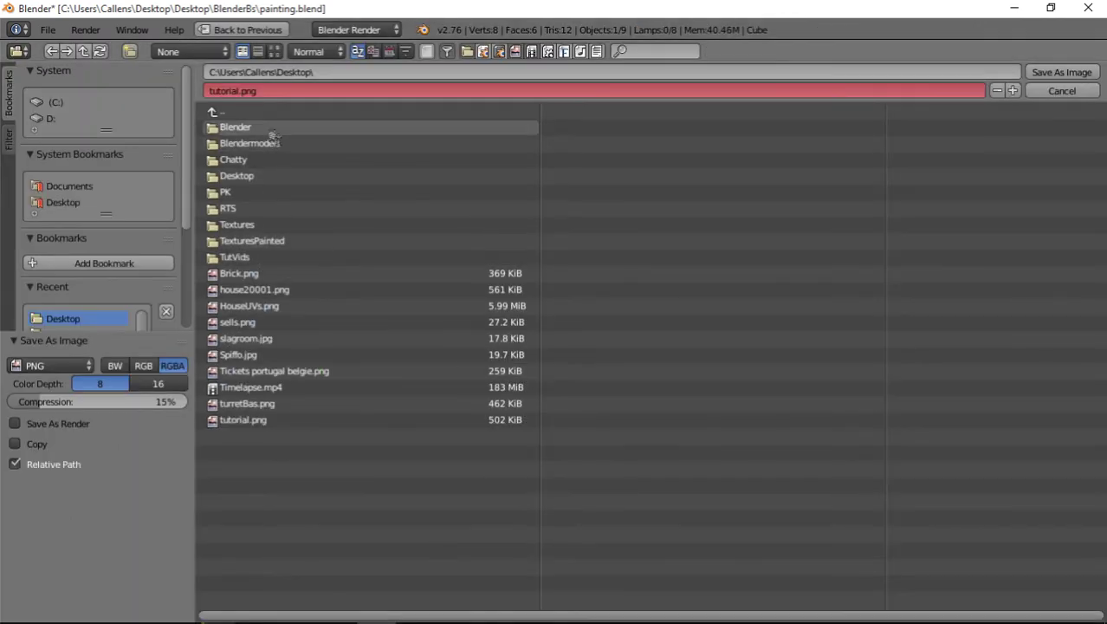
left_click(250, 91)
left_click(232, 91)
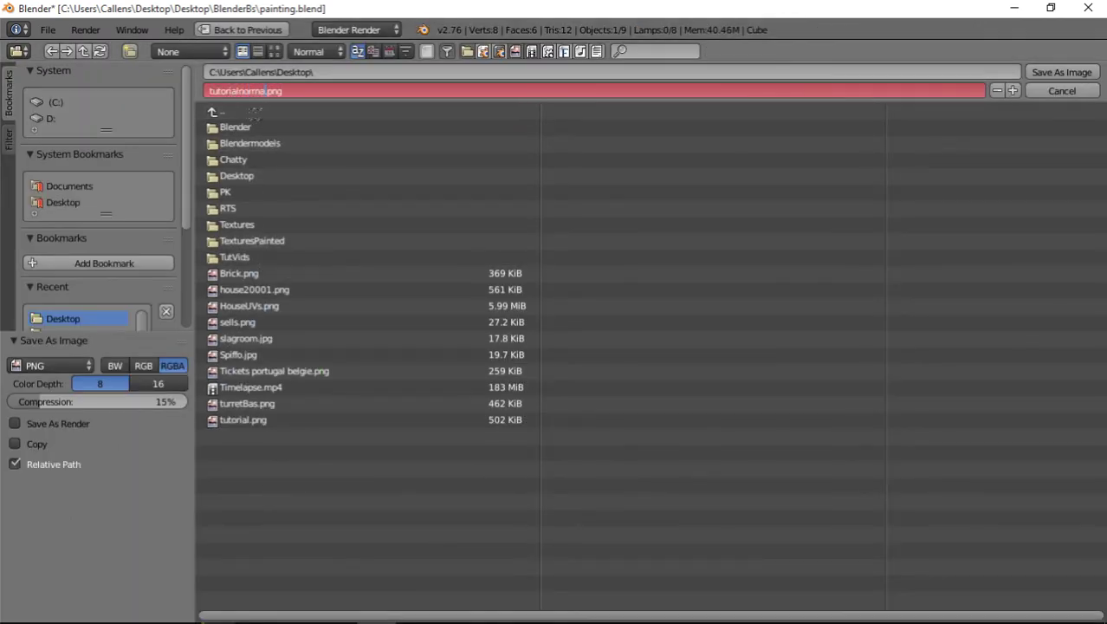
key("Return")
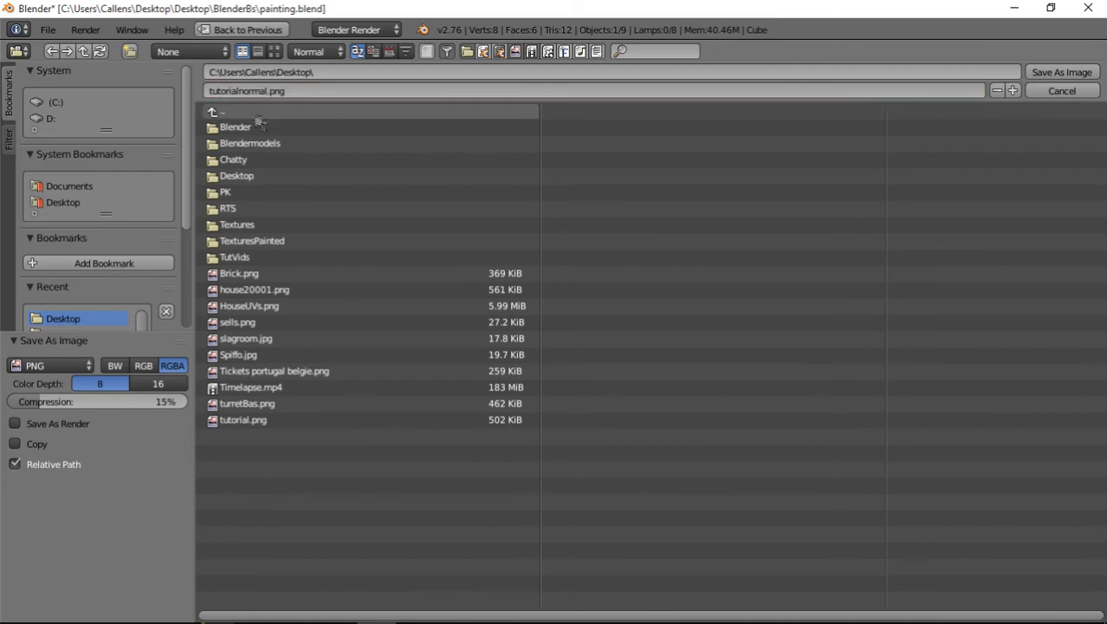
left_click(1056, 72)
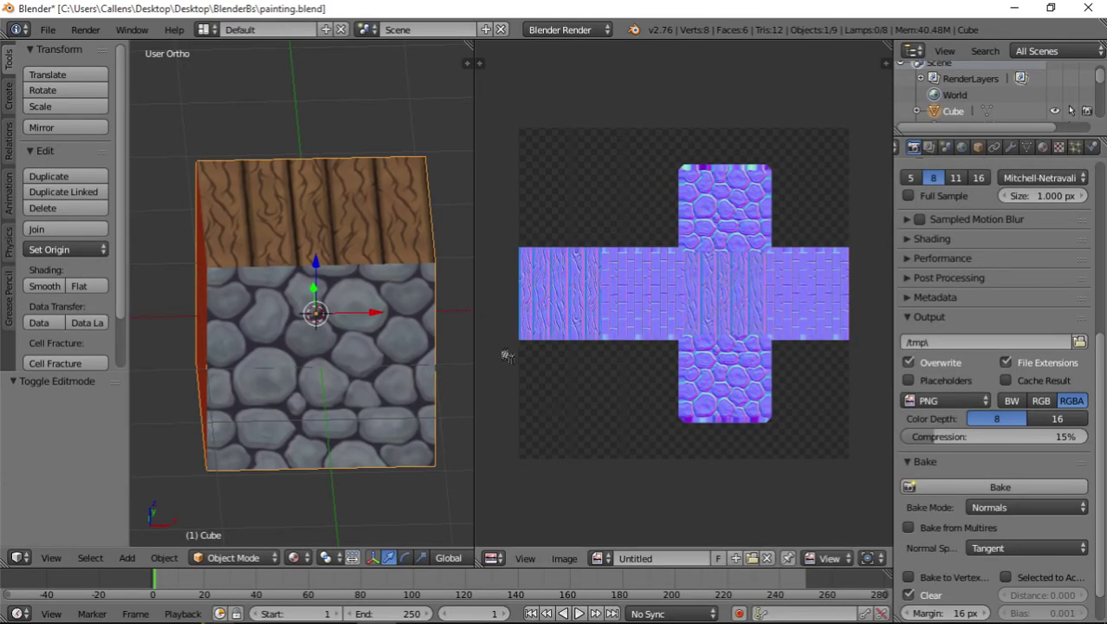
- Switch Bake Mode to Ambient Occlusion and bake it into the image
left_click(1012, 509)
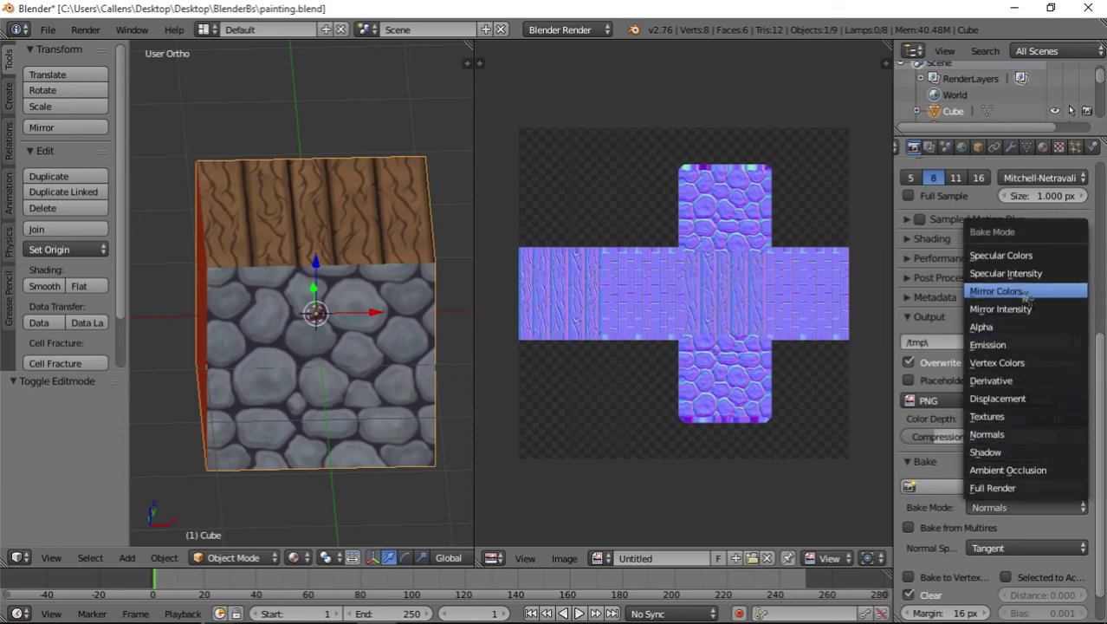
left_click(1025, 472)
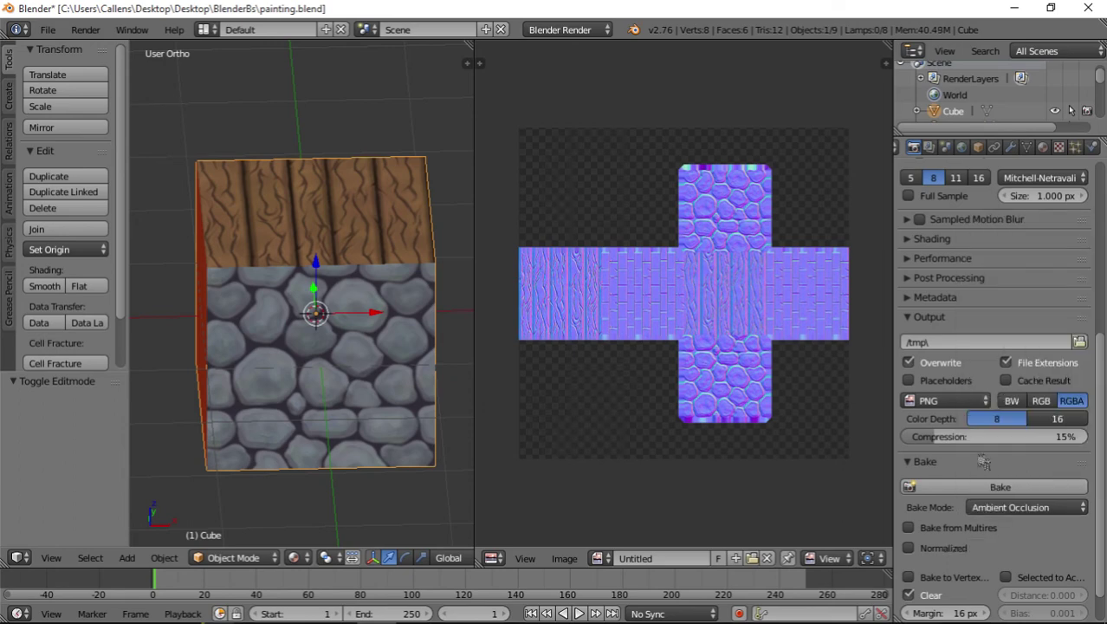
left_click(959, 491)
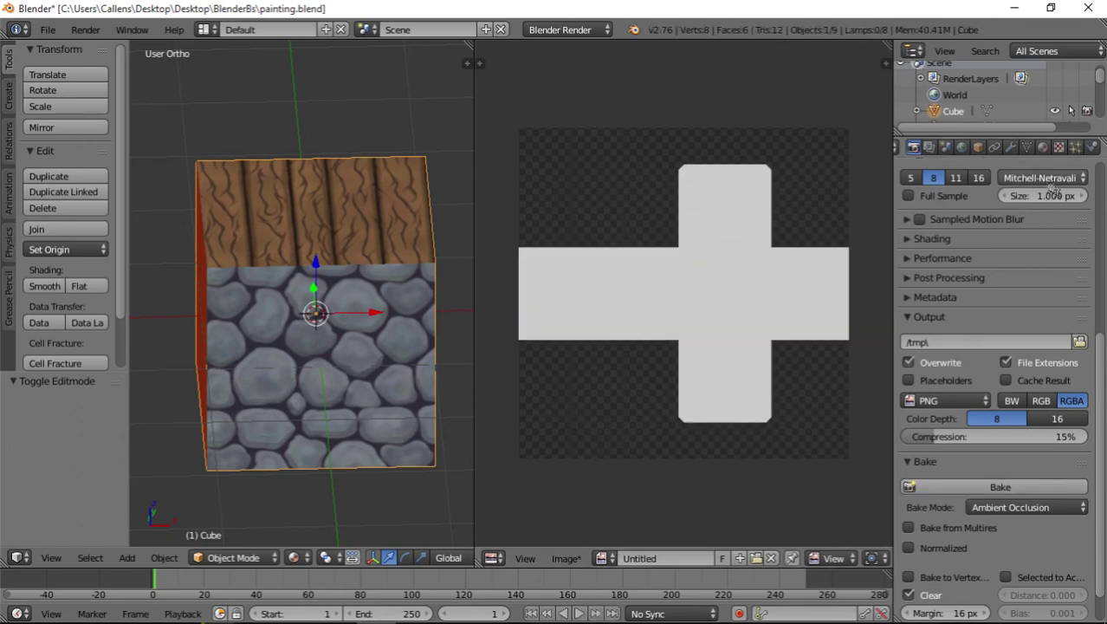
- Lower the Wood material's specular intensity and set Stone's to 0.167
left_click(1042, 147)
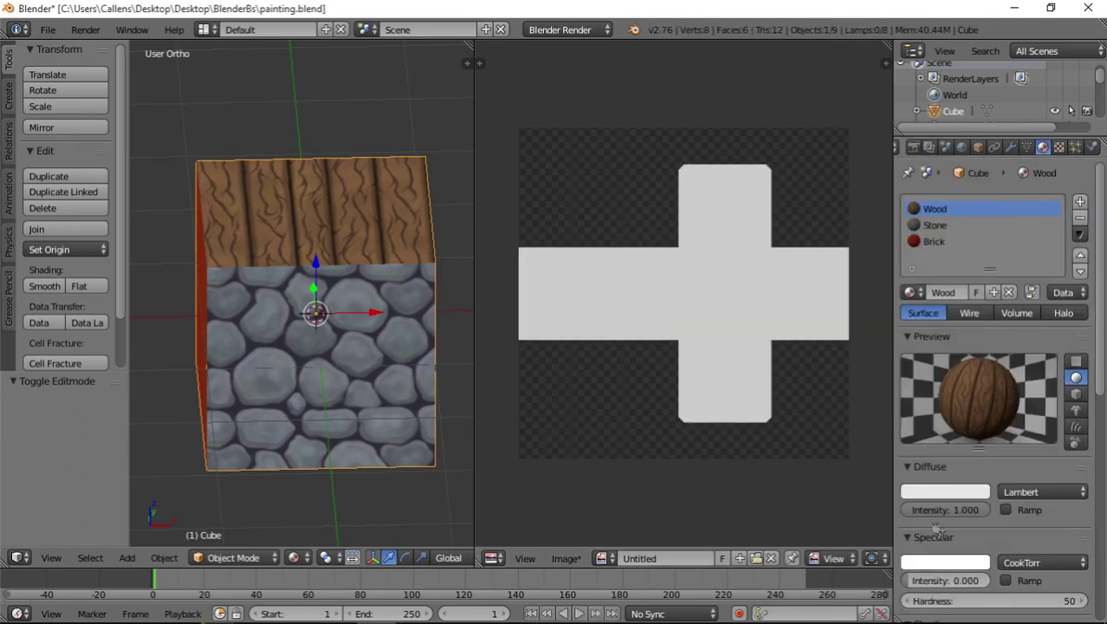
left_click_drag(944, 580, 926, 580)
left_click(963, 241)
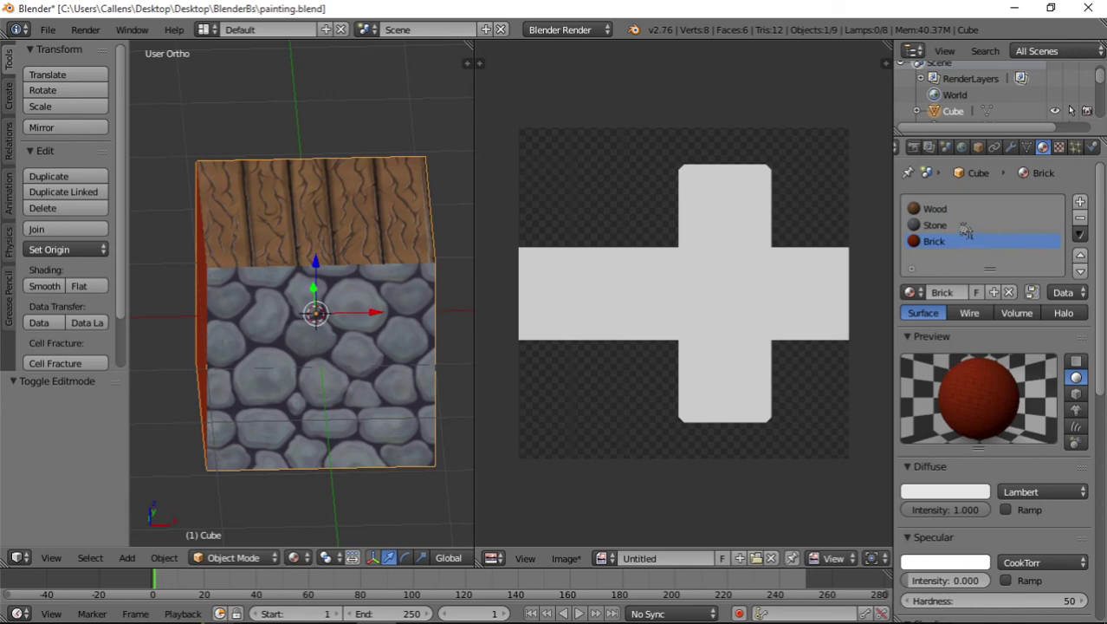
left_click(963, 226)
left_click_drag(944, 580, 961, 580)
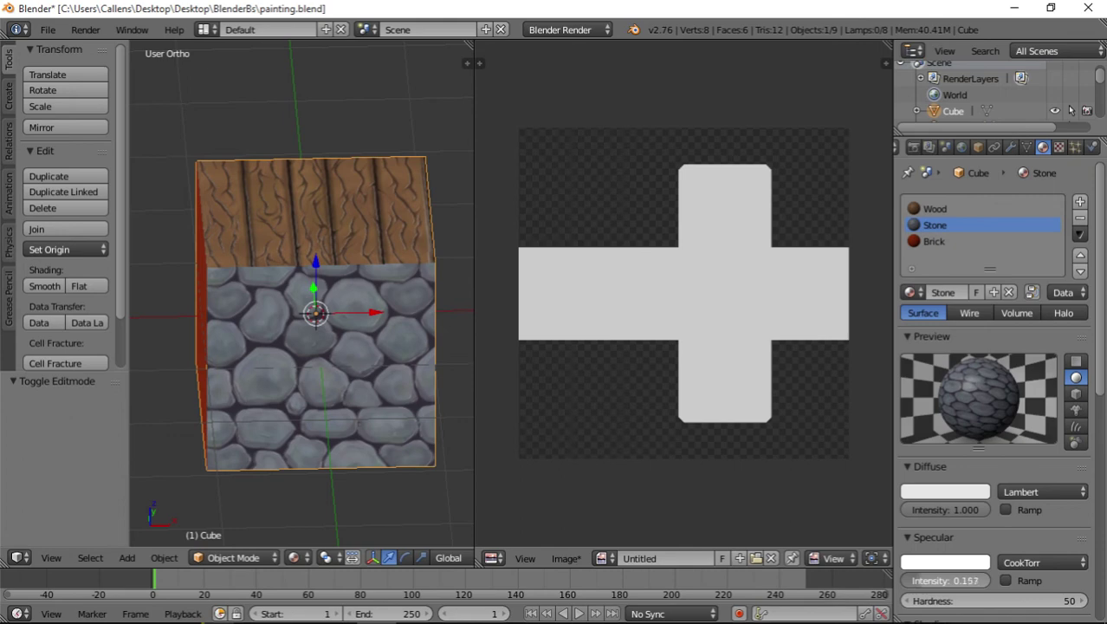
left_click_drag(961, 581, 962, 439)
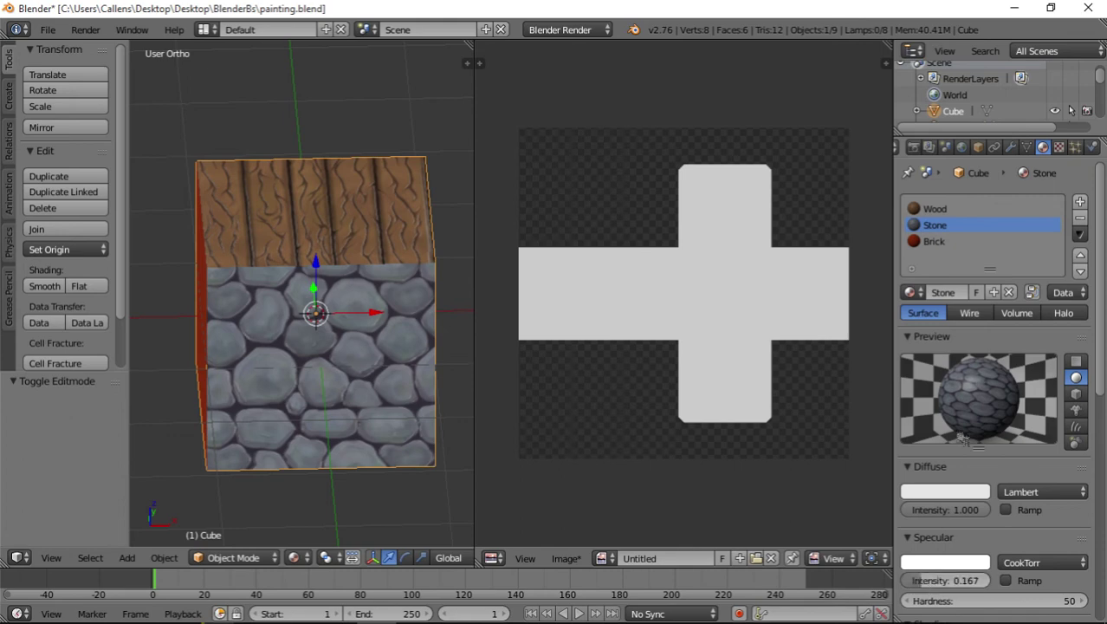
- Set Brick's specular intensity to 0.000 and snap the 3D cursor to the scene centre
left_click(935, 242)
left_click(944, 581)
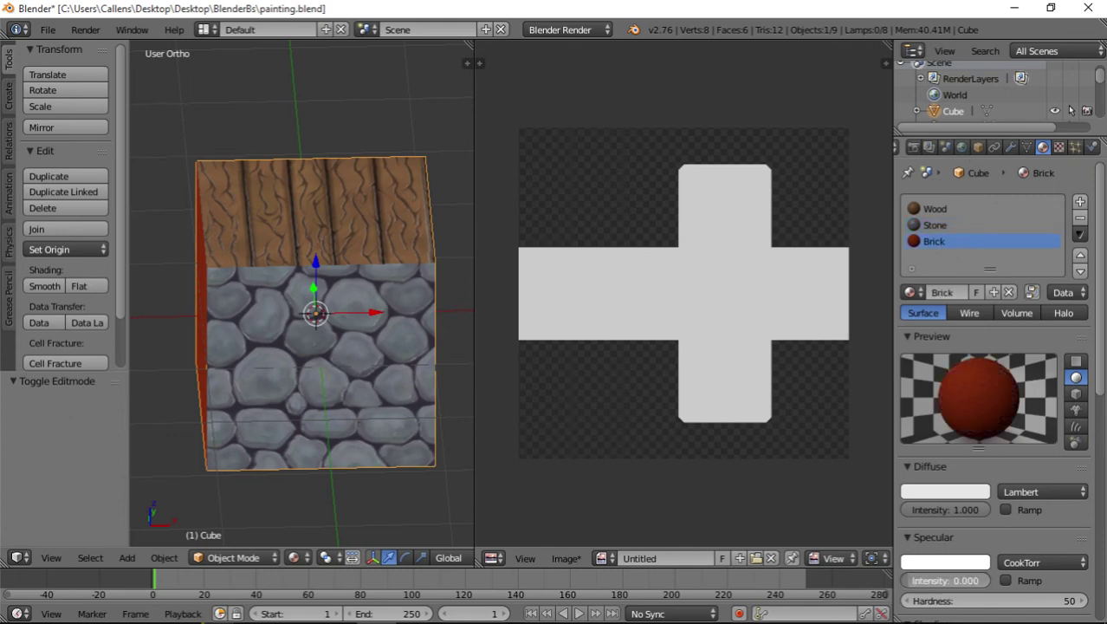
type("0.0")
key("Return")
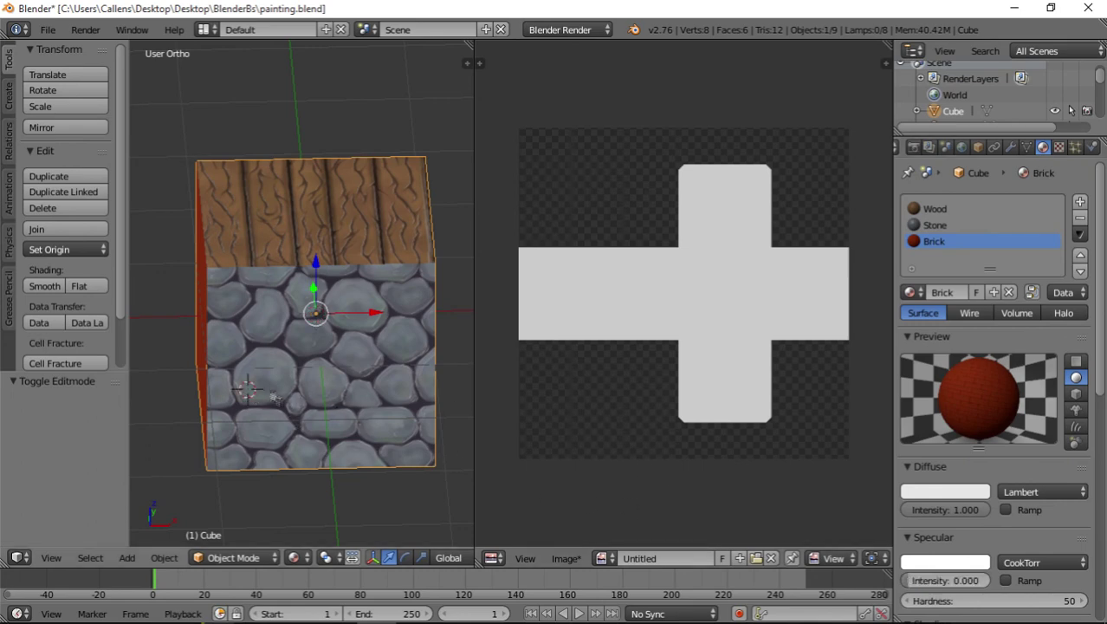
key("space")
type("cursor")
key("Return")
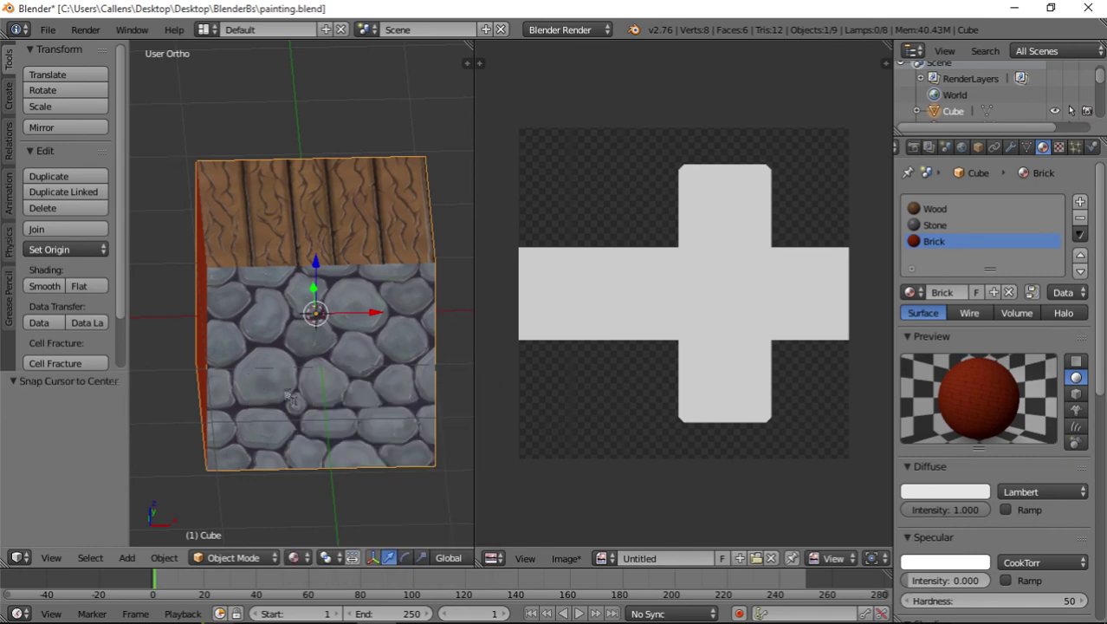
- Raise Brick's specular intensity to 0.078 for a slight sheen
middle_click_drag(264, 378, 342, 411)
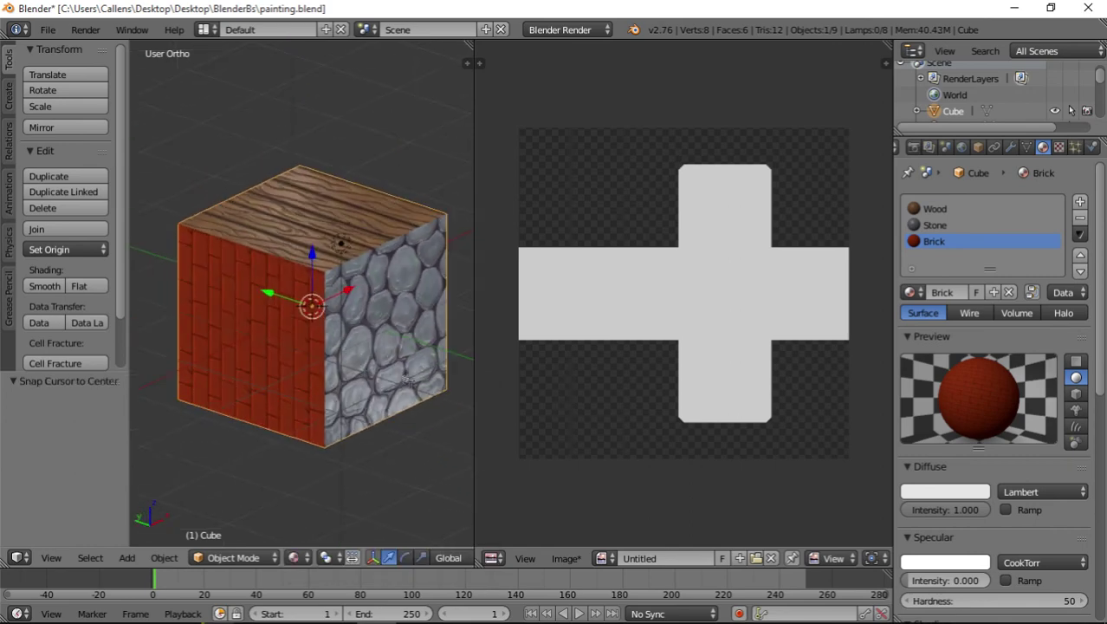
left_click(929, 575)
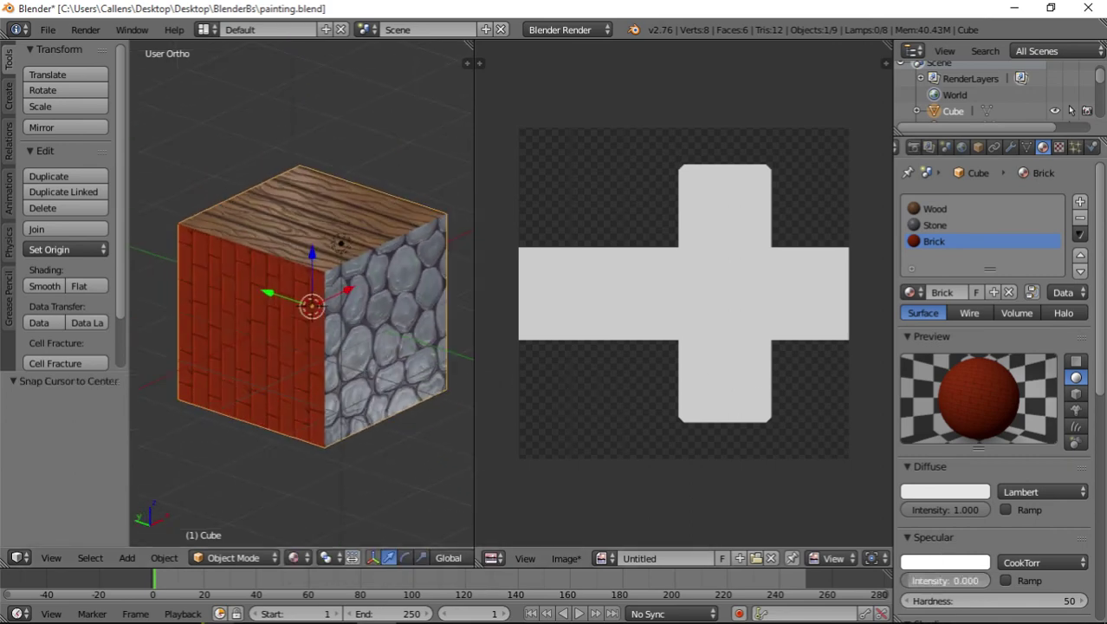
left_click_drag(929, 579, 942, 579)
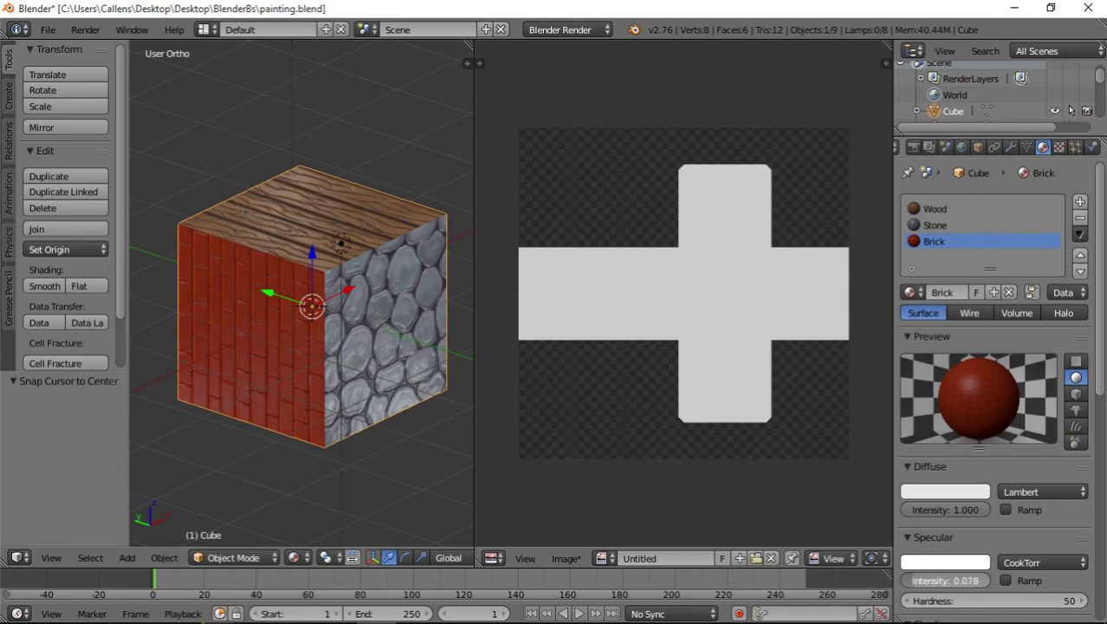
- Re-bake ambient occlusion, then bake a Specular Intensity map into the image
left_click(913, 148)
scroll(960, 232, "down", 10)
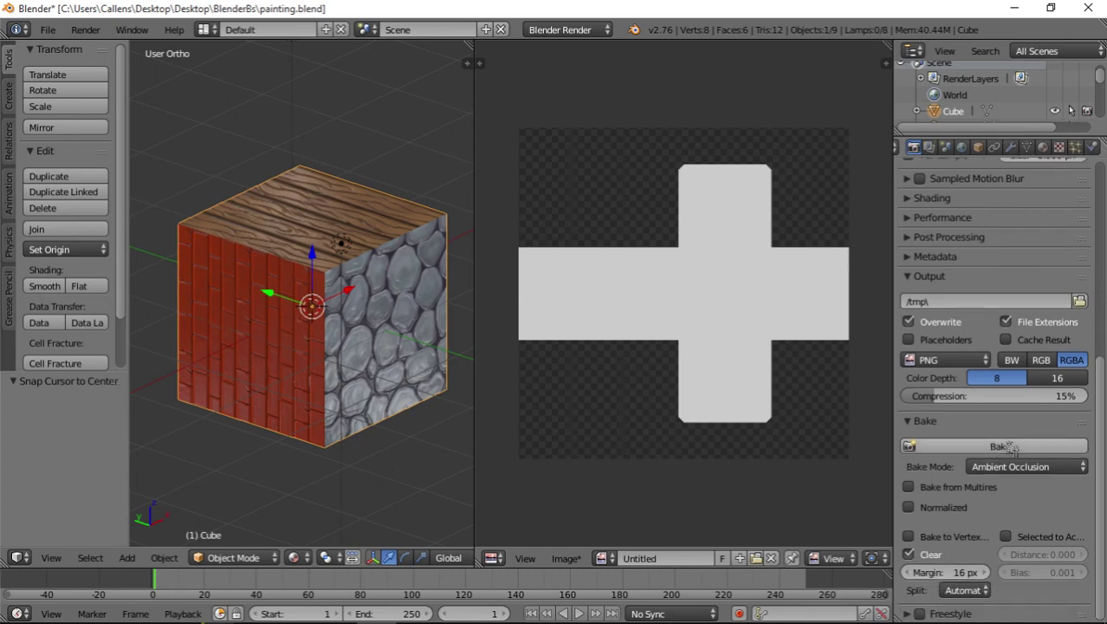
left_click(1005, 447)
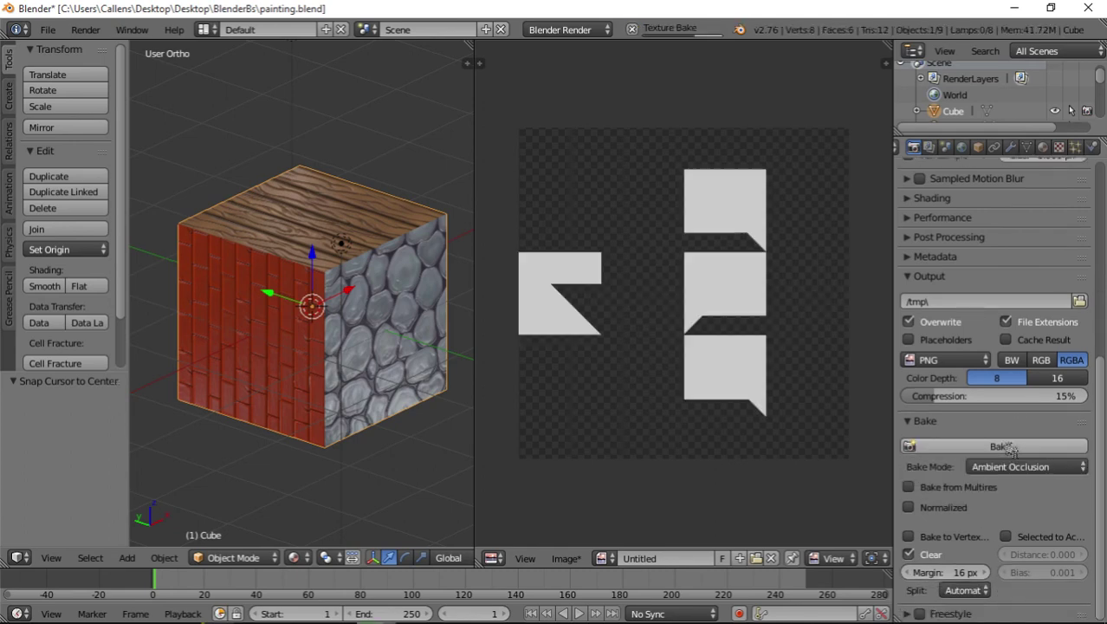
left_click(1022, 466)
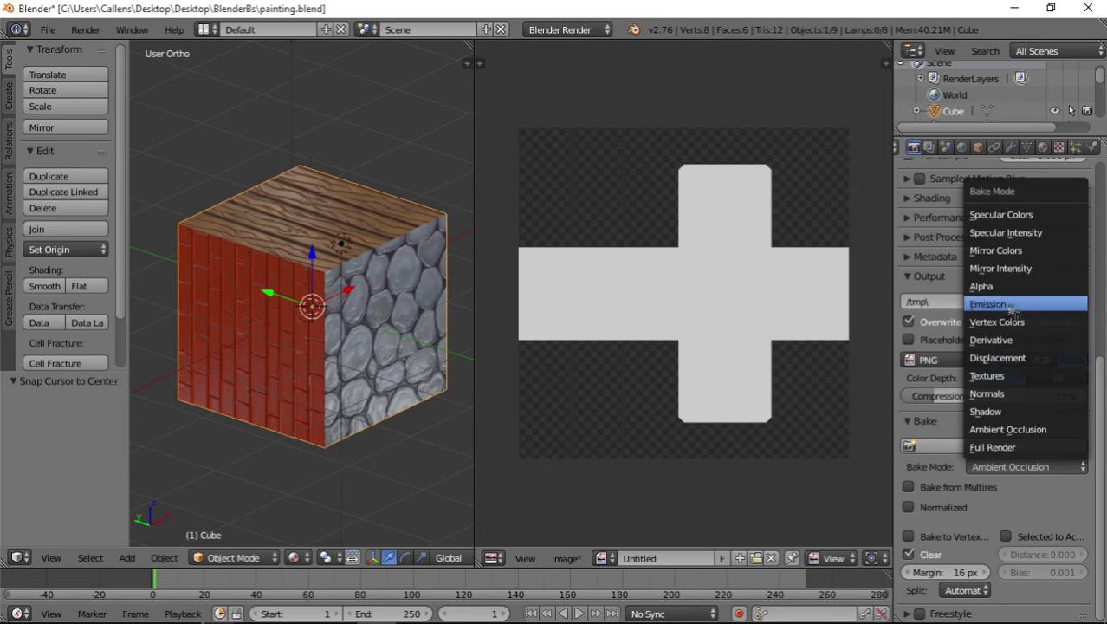
left_click(1031, 239)
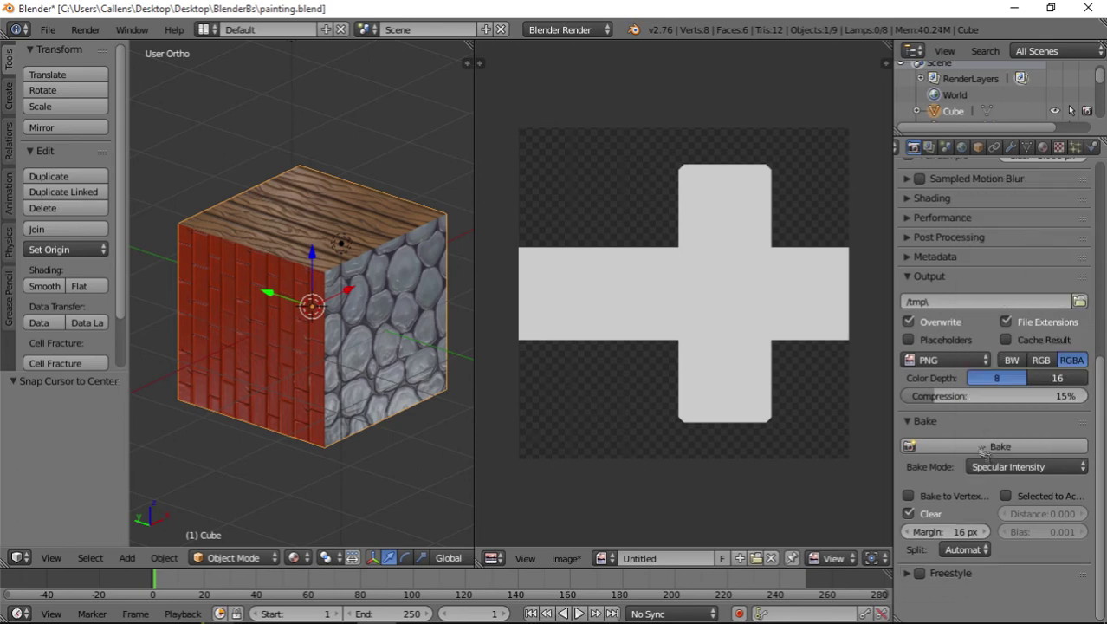
left_click(998, 447)
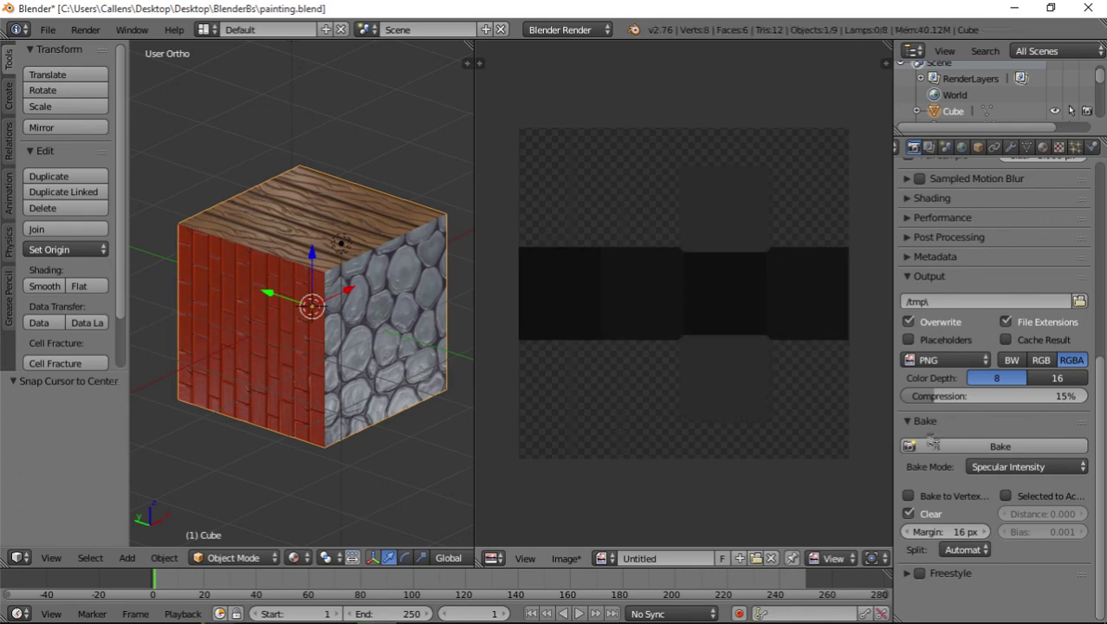
- Bake with Emission mode, then switch the bake mode to Shadow and bake again
left_click(1055, 467)
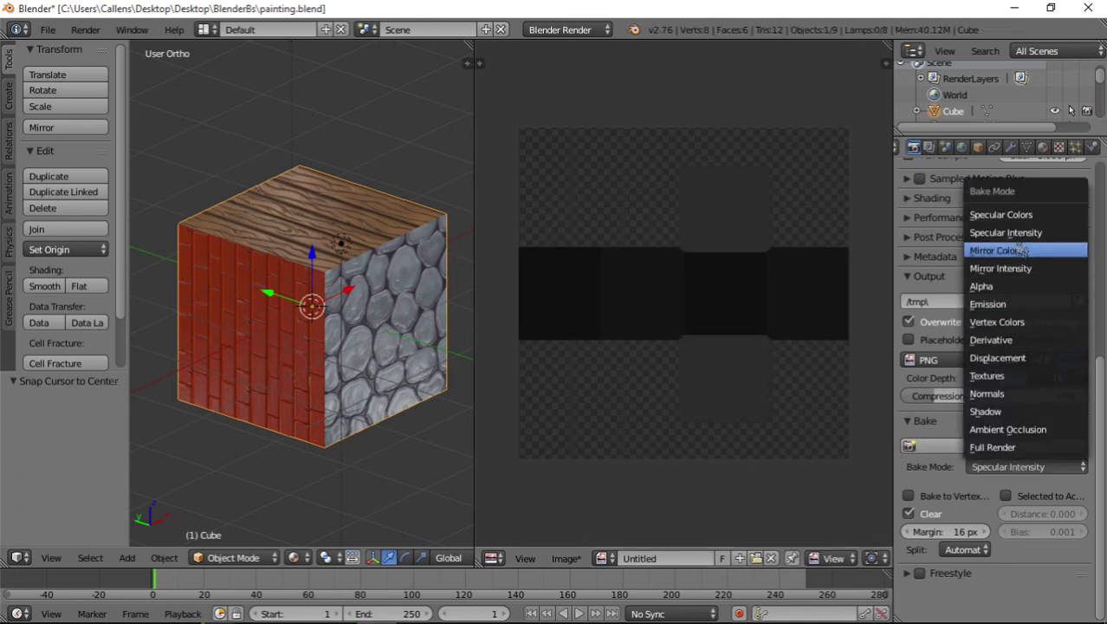
left_click(1005, 304)
left_click(1001, 446)
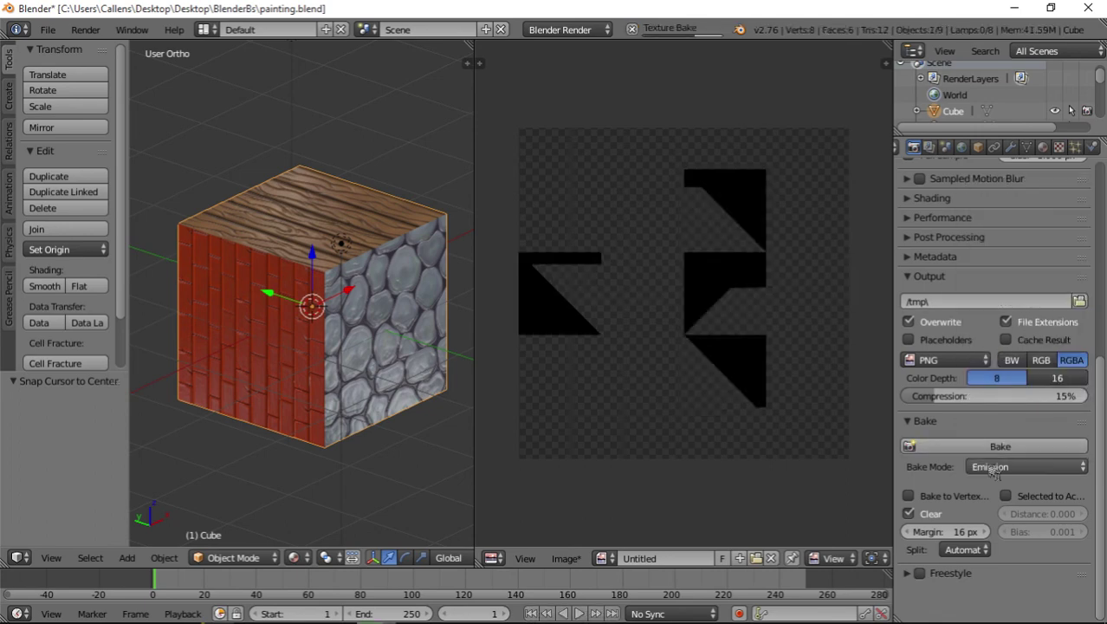
left_click(993, 467)
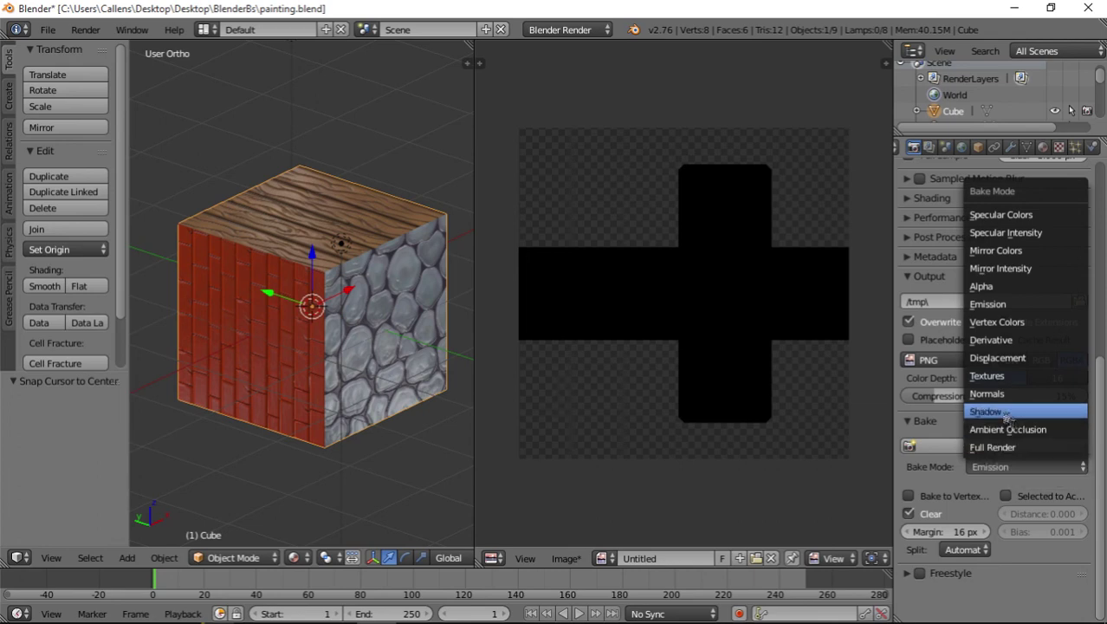
left_click(1008, 413)
left_click(1009, 447)
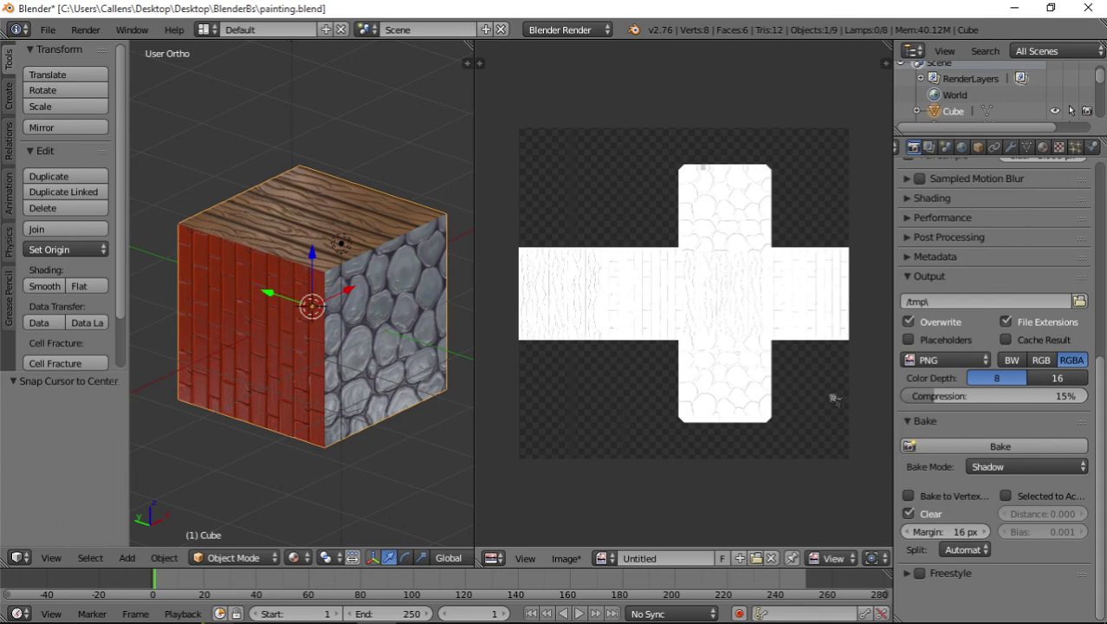
- Save the baked shadow image to the Desktop as tutorialshadow.png and return to Unity
left_click(565, 558)
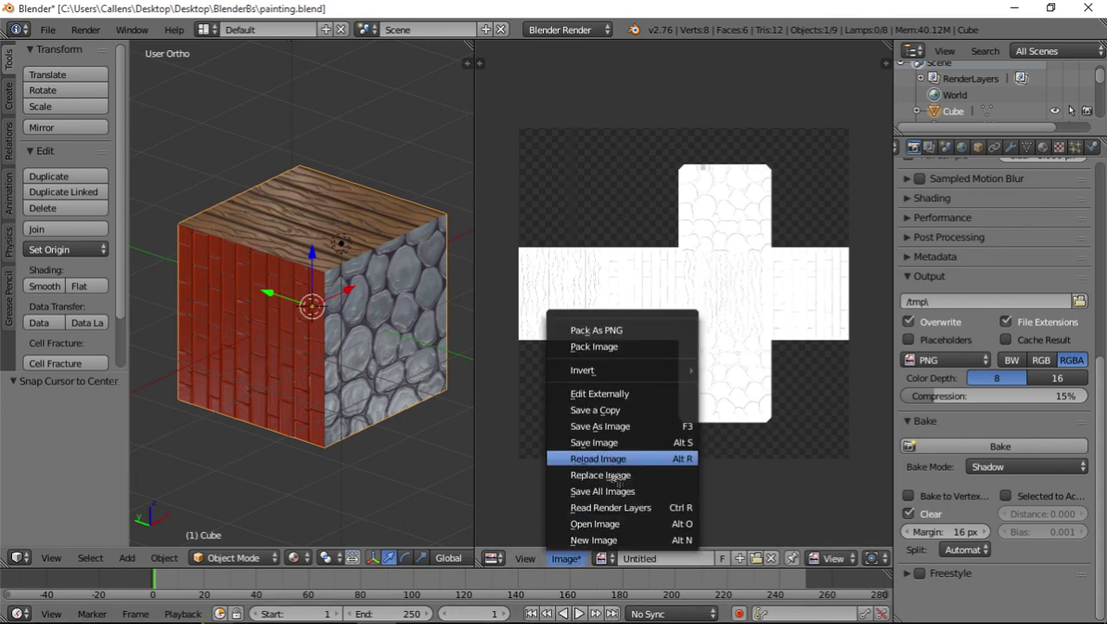
left_click(606, 426)
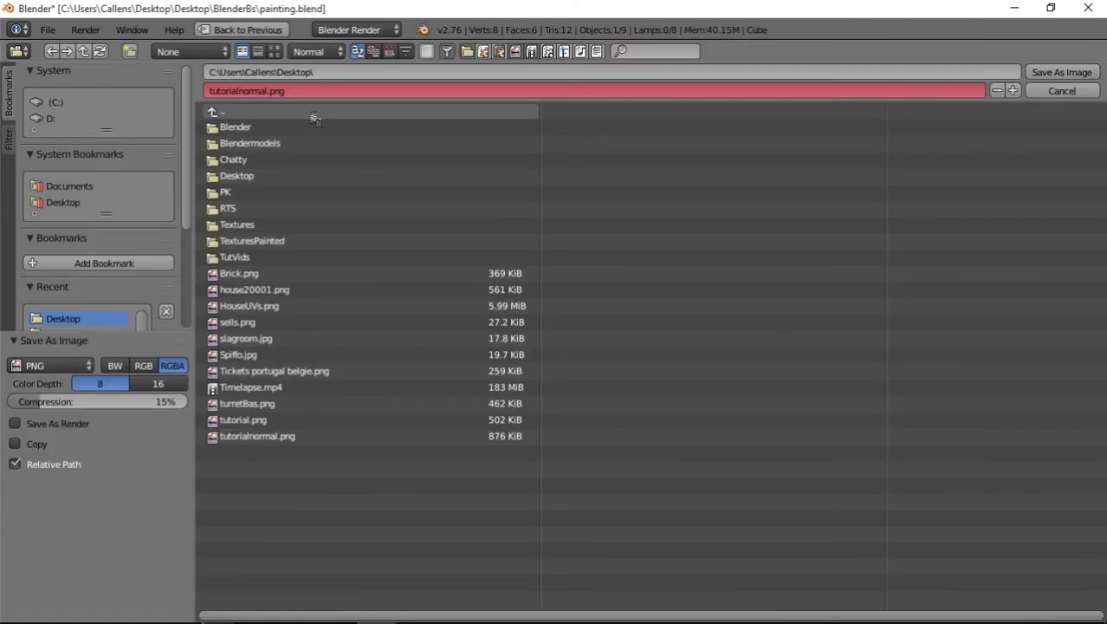
left_click(279, 91)
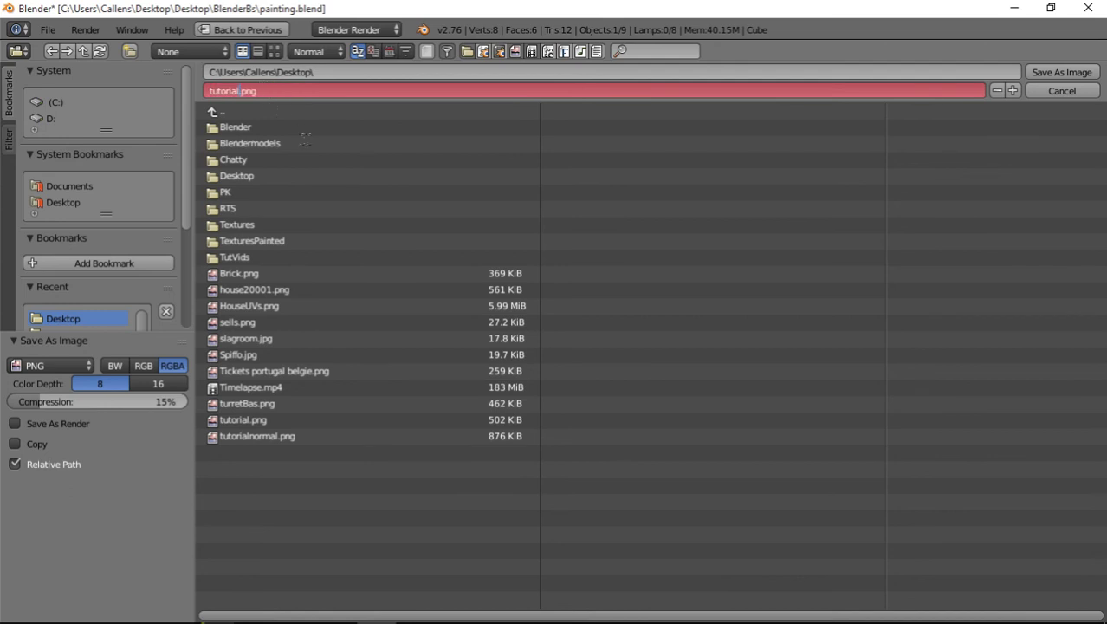
key("Return")
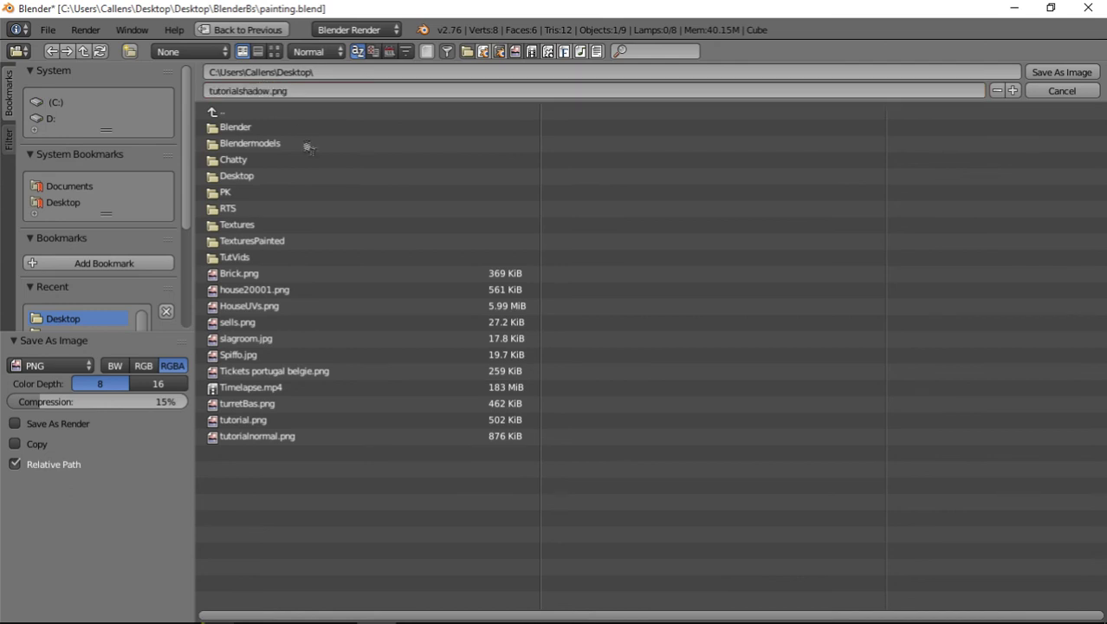
left_click(1058, 74)
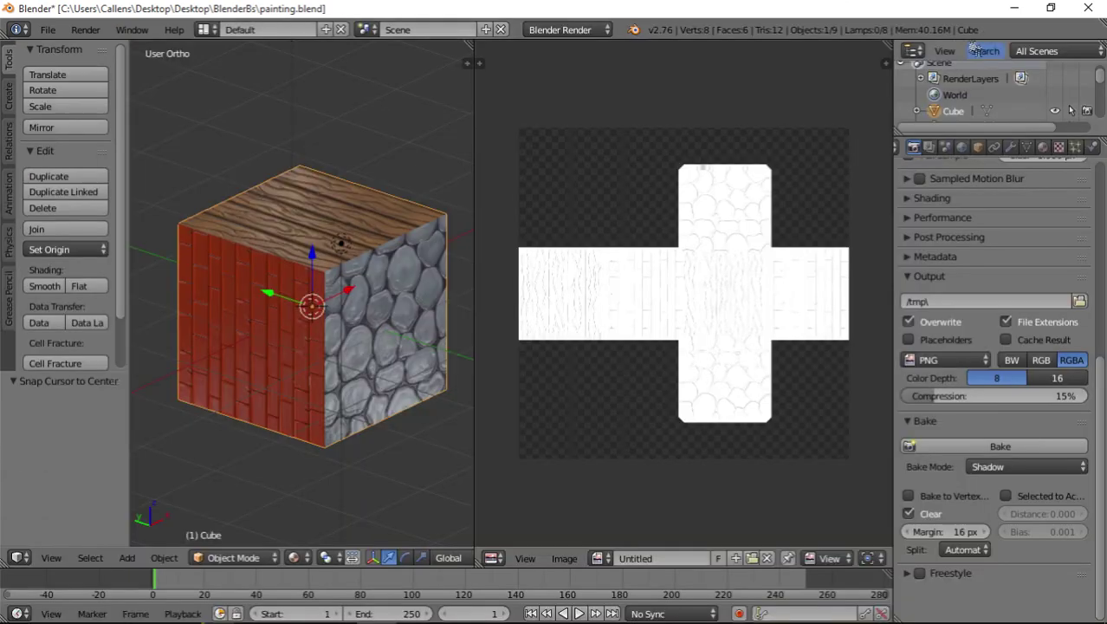
left_click(1014, 8)
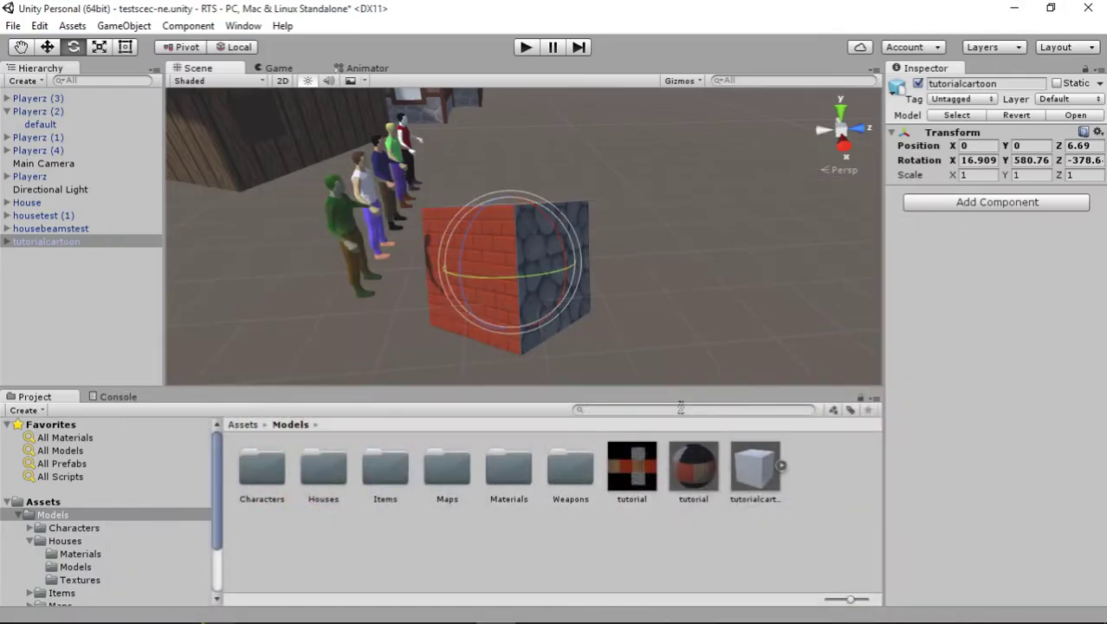
- Drag tutorialshadow and tutorialnormal from the Desktop into Unity's Assets/Models folder
left_click(1013, 8)
left_click(416, 260)
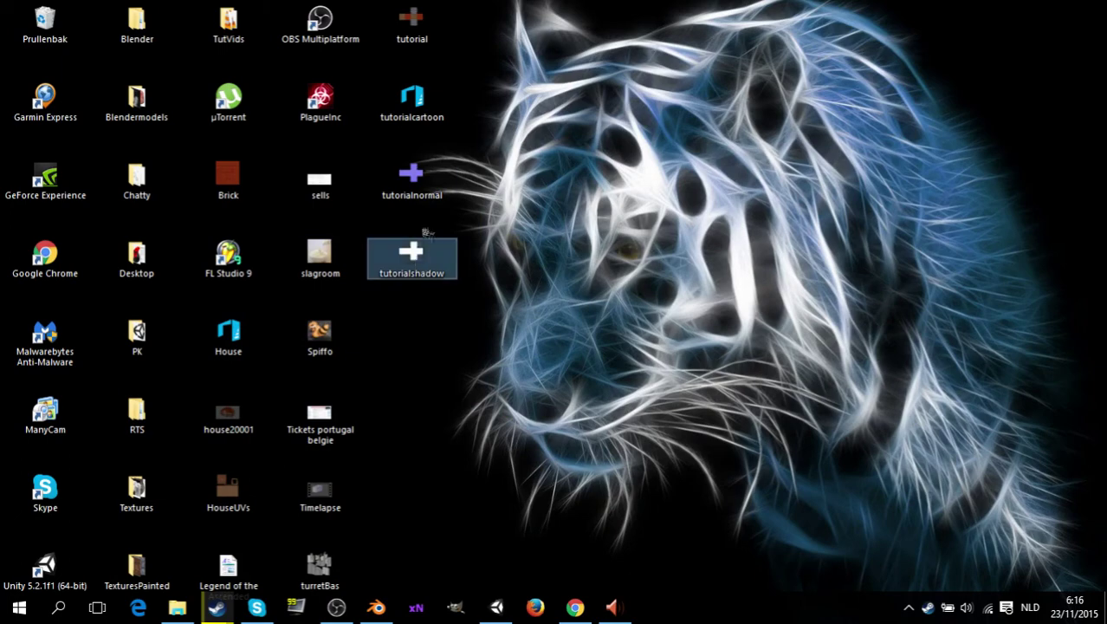
left_click(414, 182, "ctrl")
left_click_drag(414, 184, 814, 491)
- Assign tutorialnormal as the tutorial material's normal map with strength 0.5
left_click(713, 468)
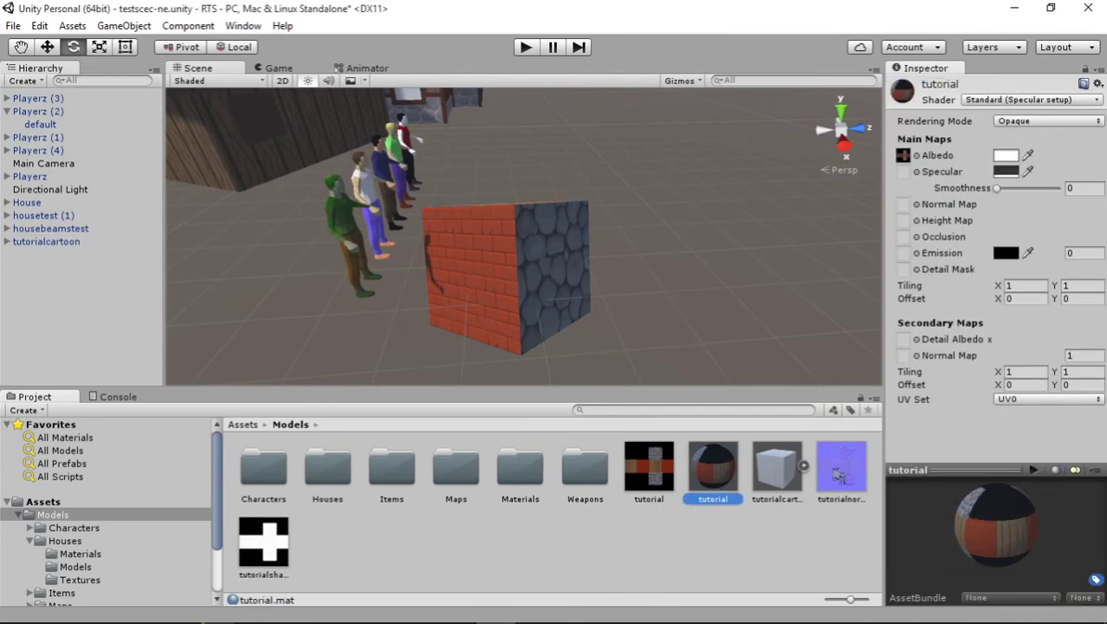
left_click_drag(842, 468, 915, 213)
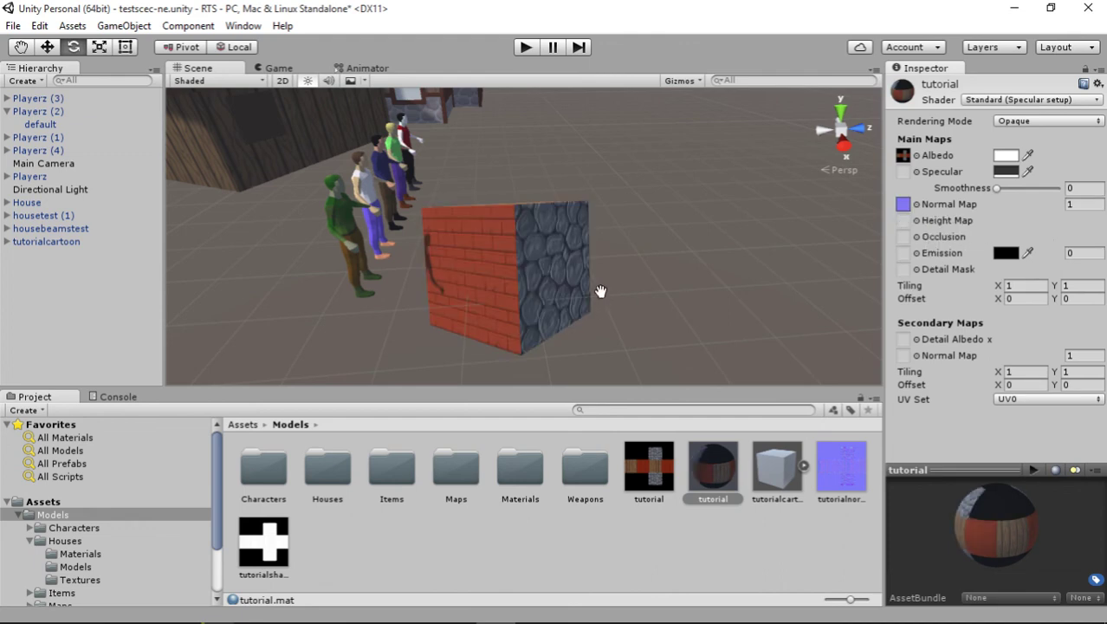
left_click_drag(600, 291, 652, 346, "alt")
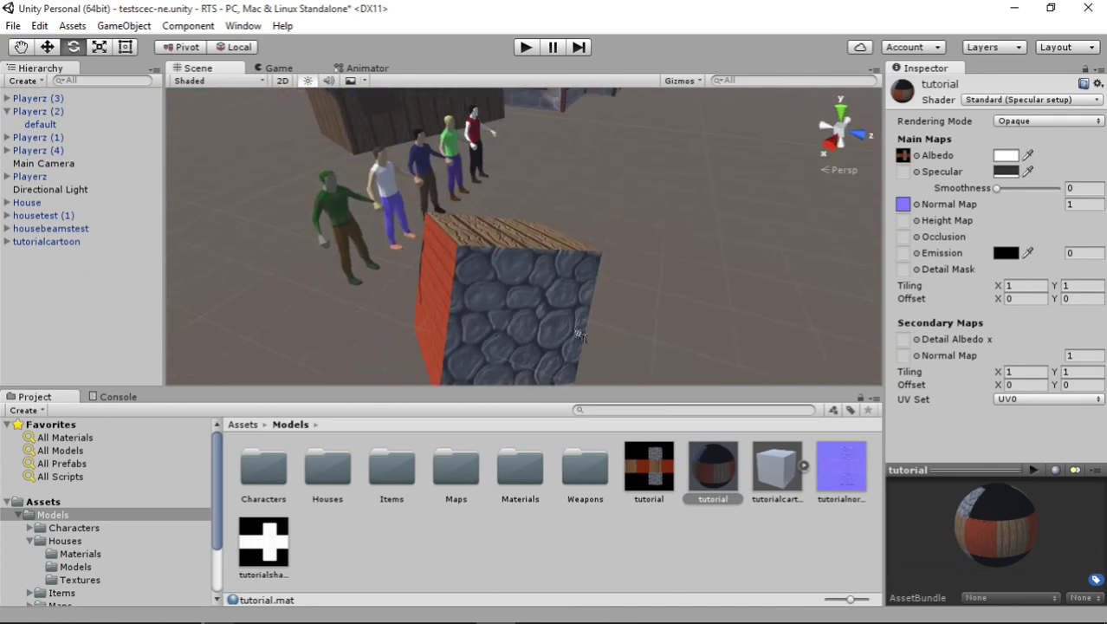
left_click_drag(578, 334, 516, 212, "alt")
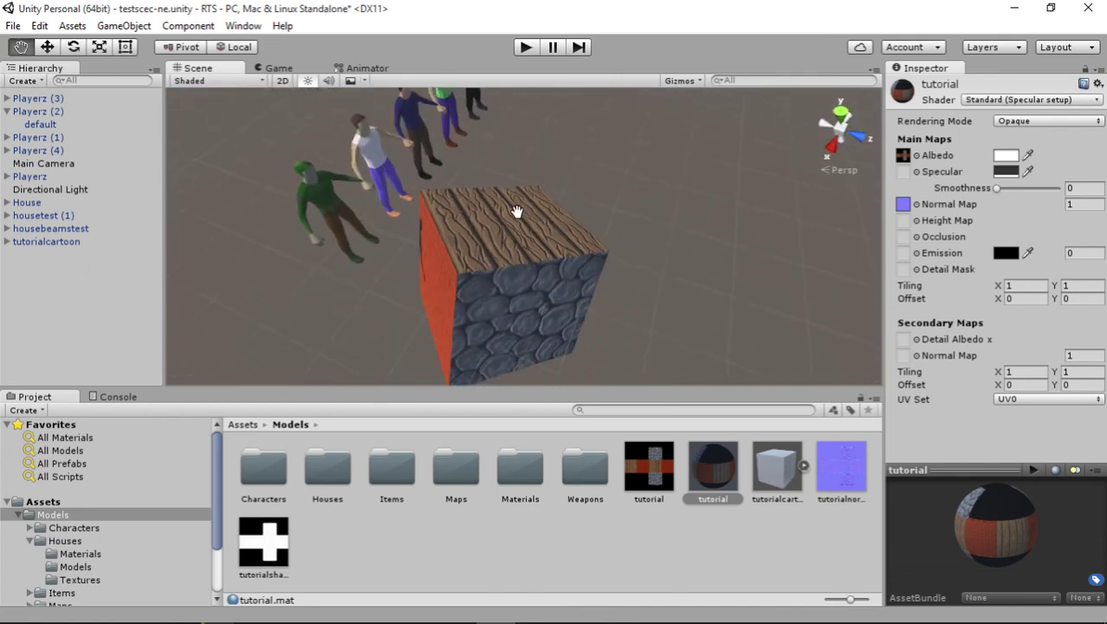
key("e")
scroll(515, 225, "up", 5)
scroll(513, 246, "down", 5)
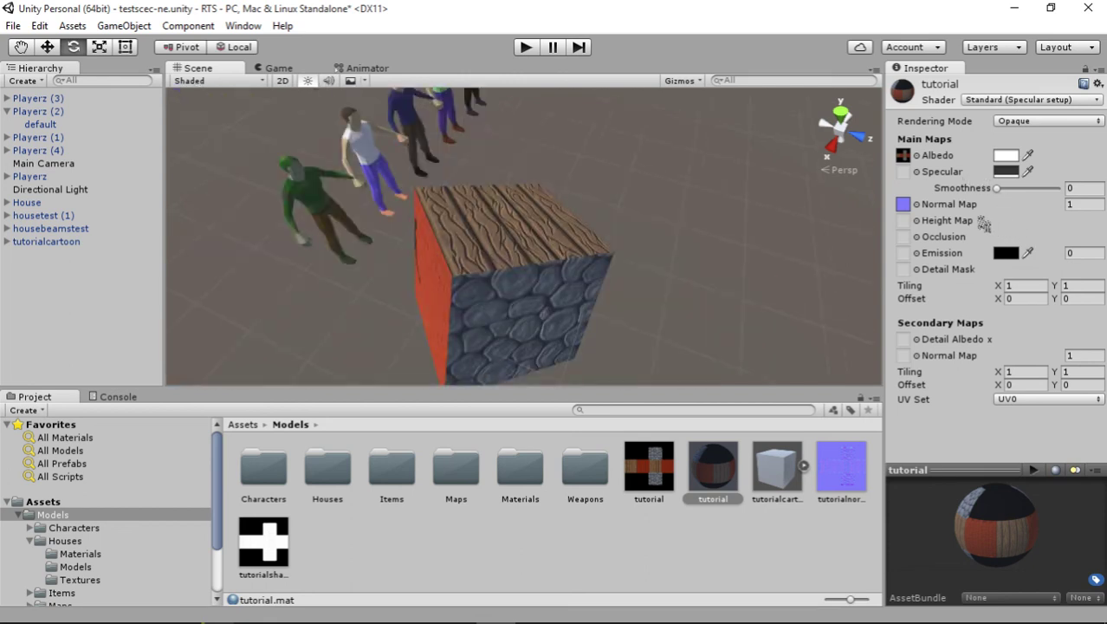
left_click(1074, 204)
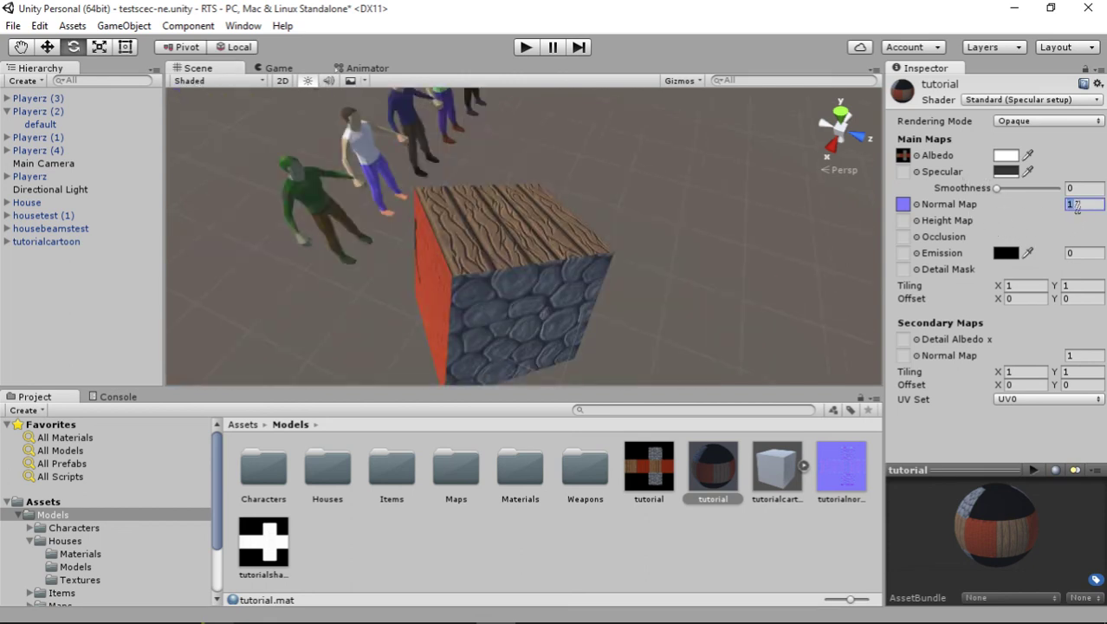
type("0.5")
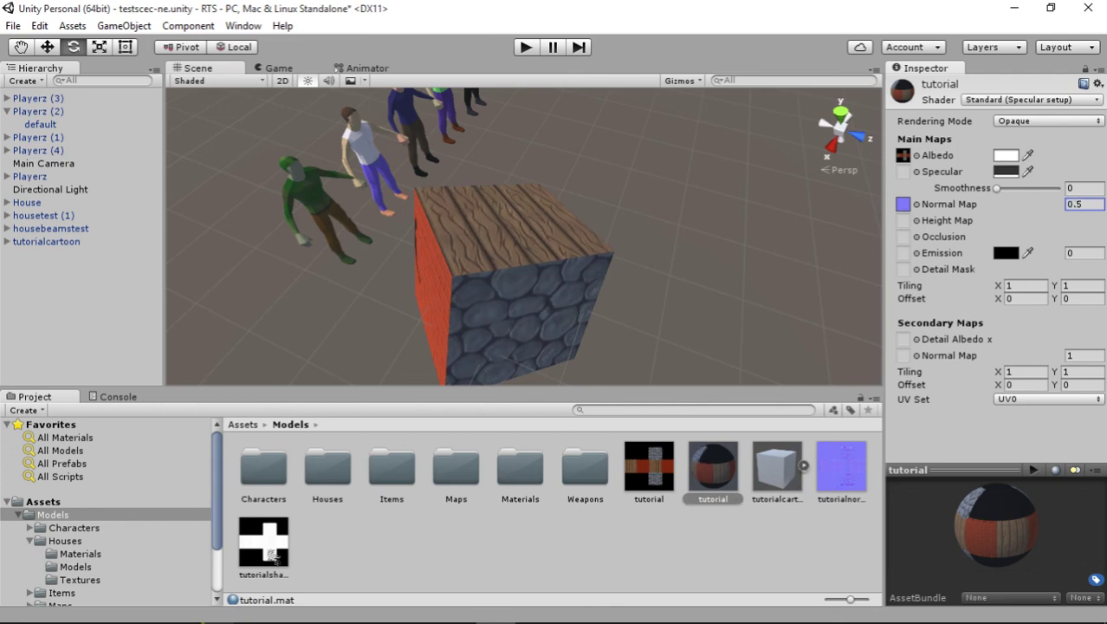
- Assign tutorialshadow as the occlusion map and orbit around the cube to check the faces
left_click_drag(263, 541, 905, 237)
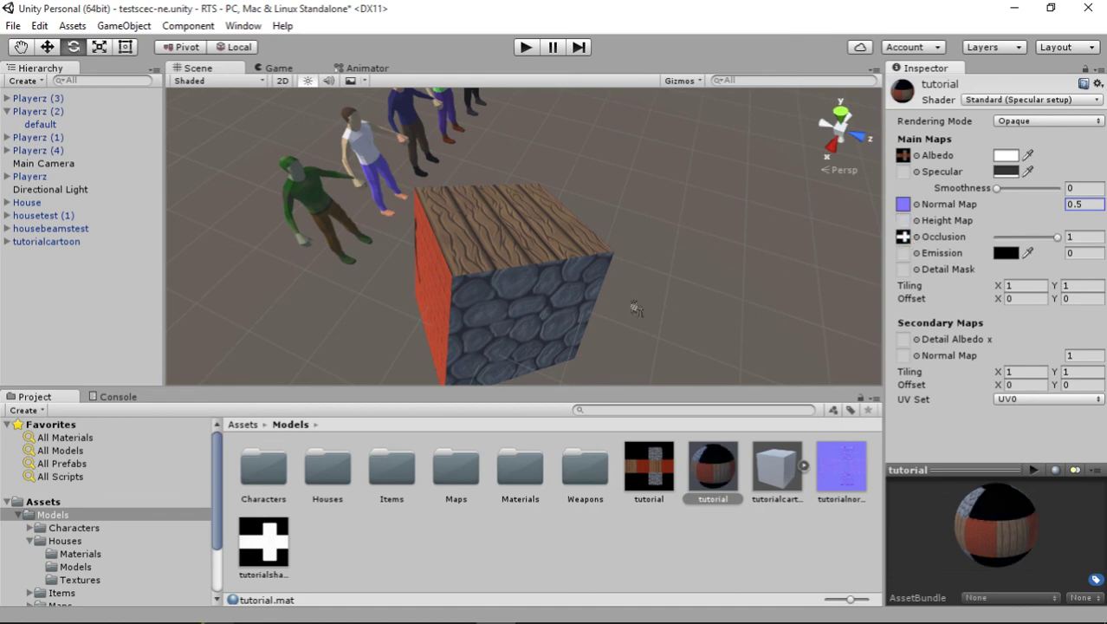
scroll(549, 310, "up", 5)
scroll(549, 310, "down", 5)
middle_click_drag(549, 310, 556, 303)
left_click_drag(557, 304, 562, 325, "alt")
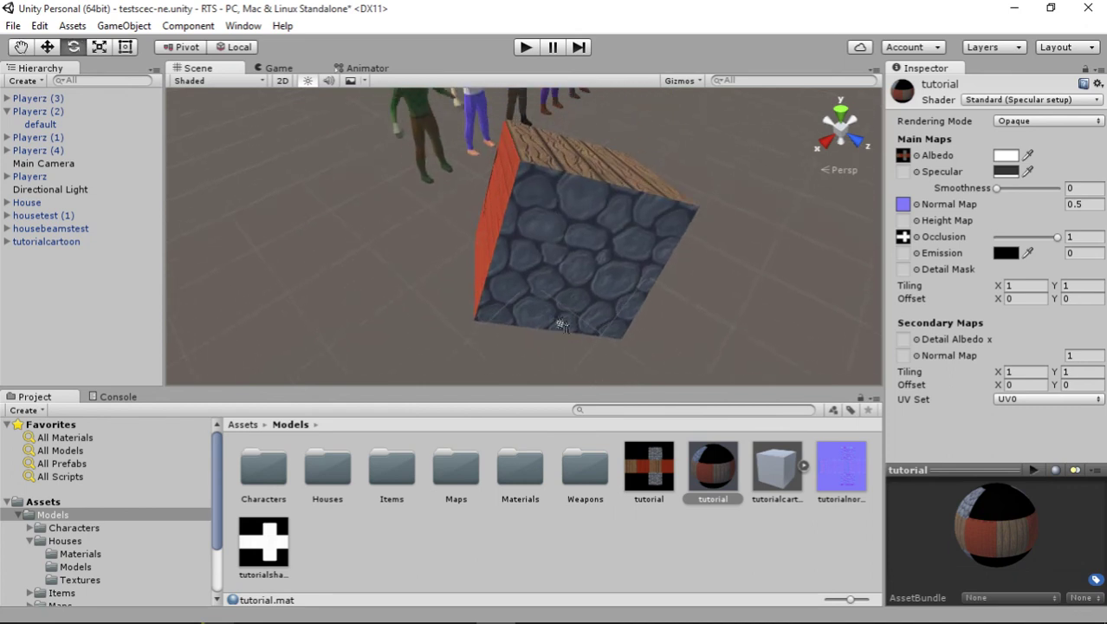
left_click_drag(450, 308, 622, 321, "alt")
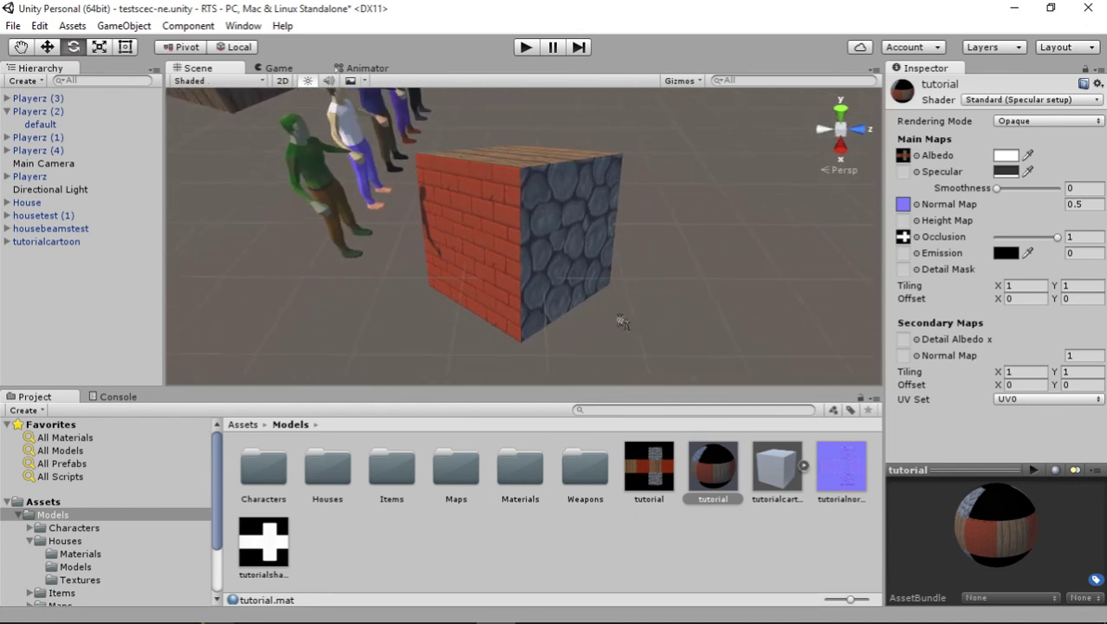
- Rotate the tutorialcartoon cube to X -14.93, Y 754.96, Z -261, then switch to OBS
left_click(511, 230)
left_click_drag(544, 254, 148, 261)
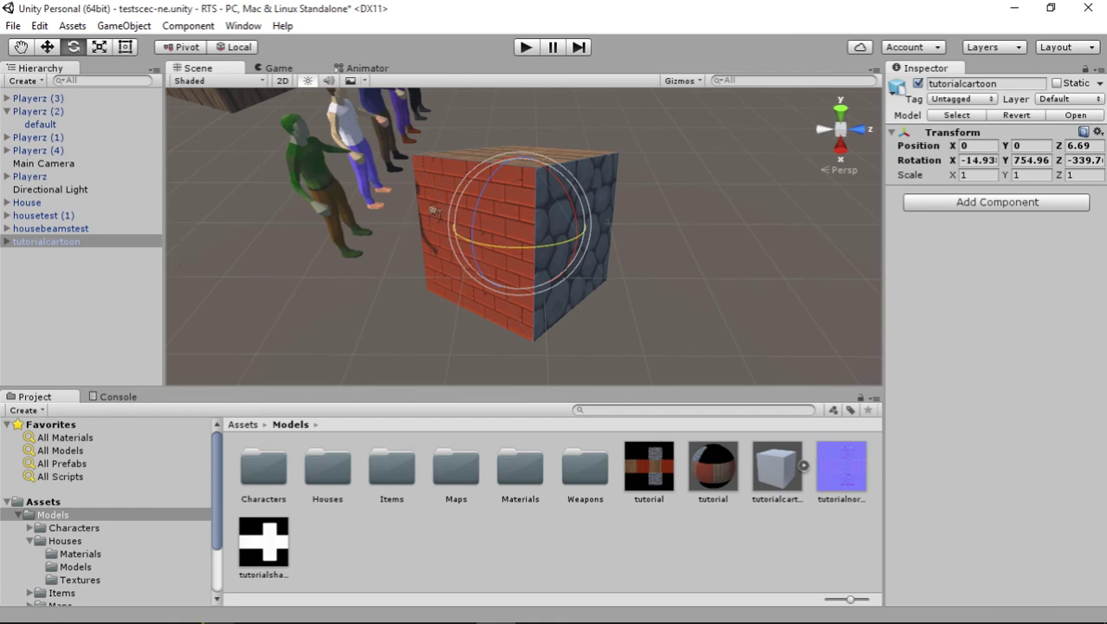
left_click_drag(486, 195, 650, 85)
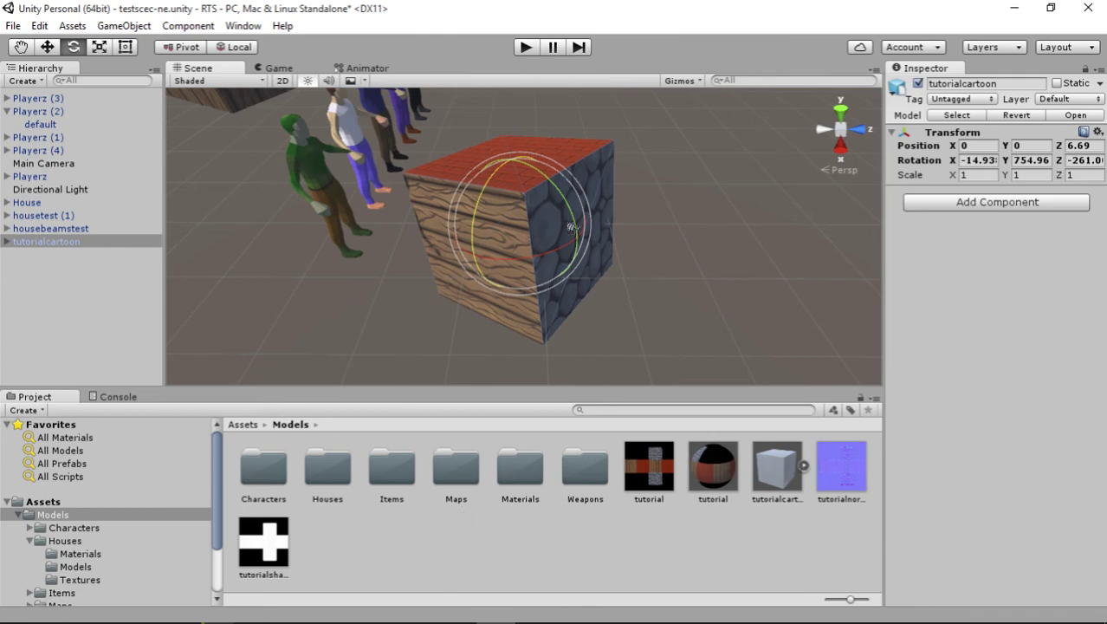
key("alt+Tab")
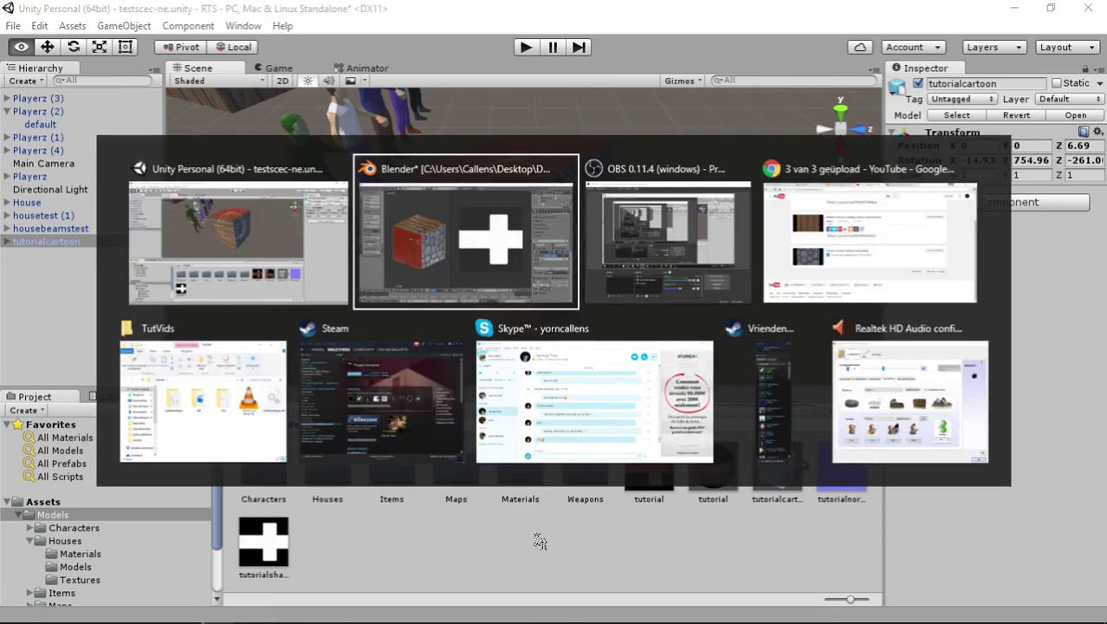
key("alt+Tab")
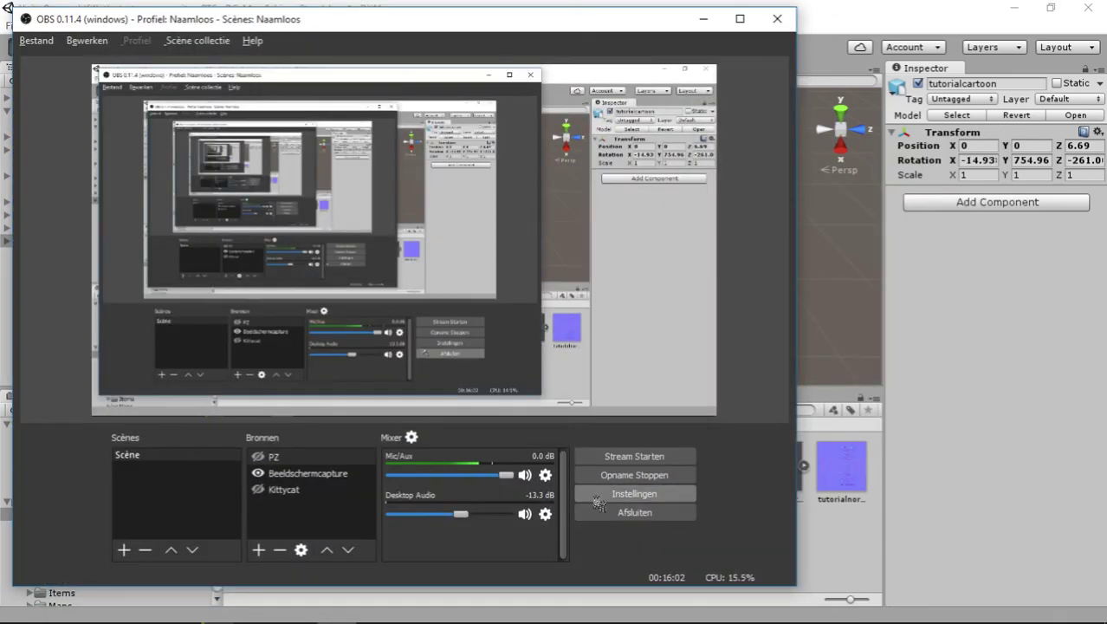